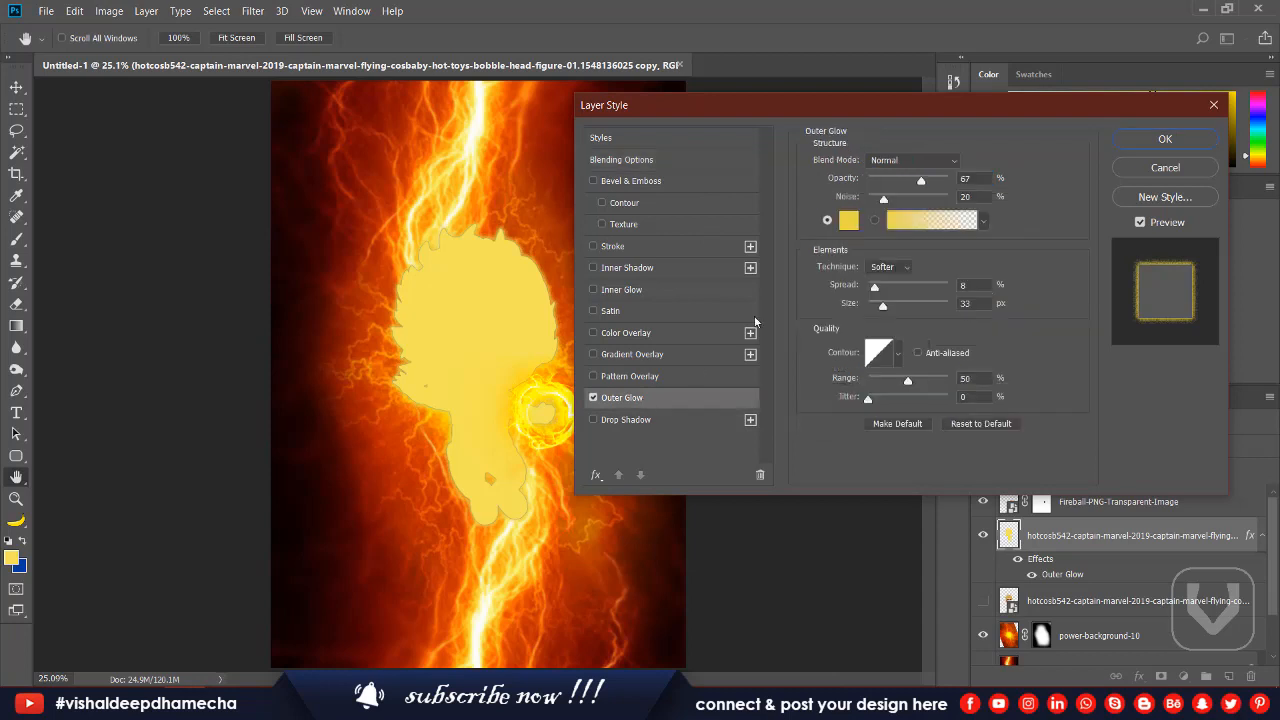
Set the silhouette's outer glow to dark orange bd3c06 sampled from the background, with range 63%, size 139 px and spread about 21%.
{"action": "left_click", "coordinate": [848, 221]}
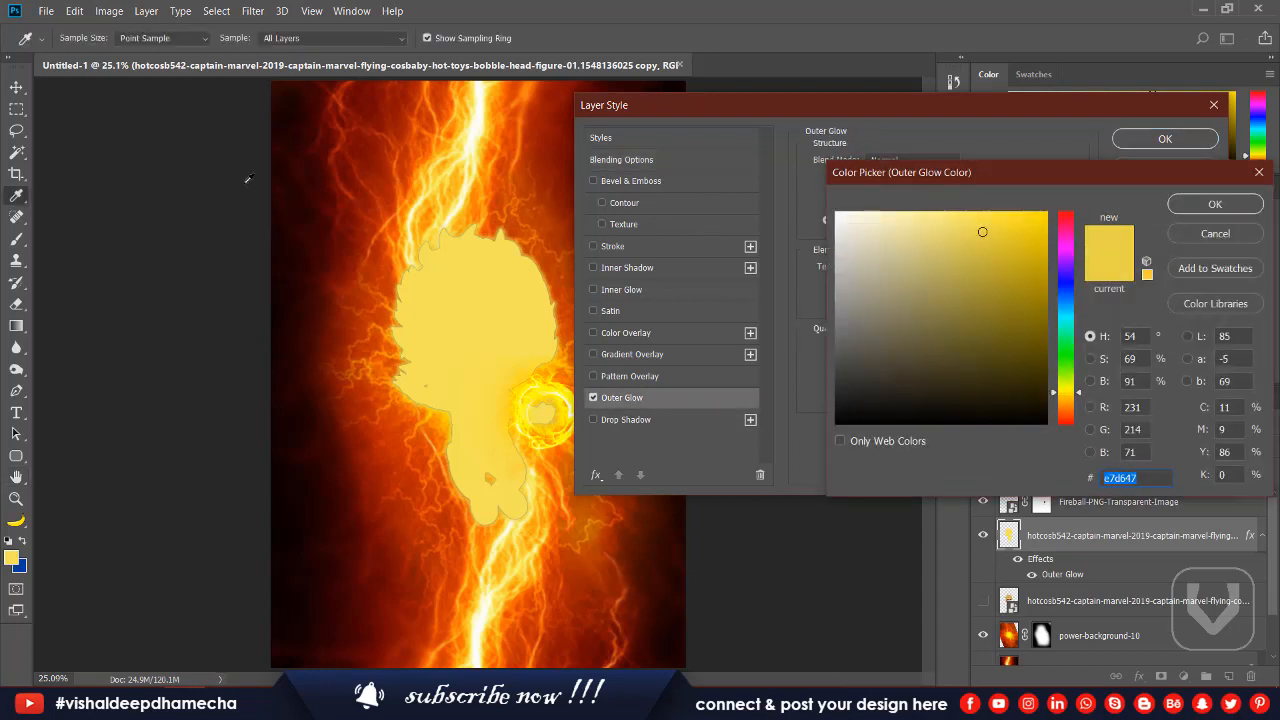
{"action": "left_click_drag", "start_coordinate": [425, 170], "coordinate": [434, 151]}
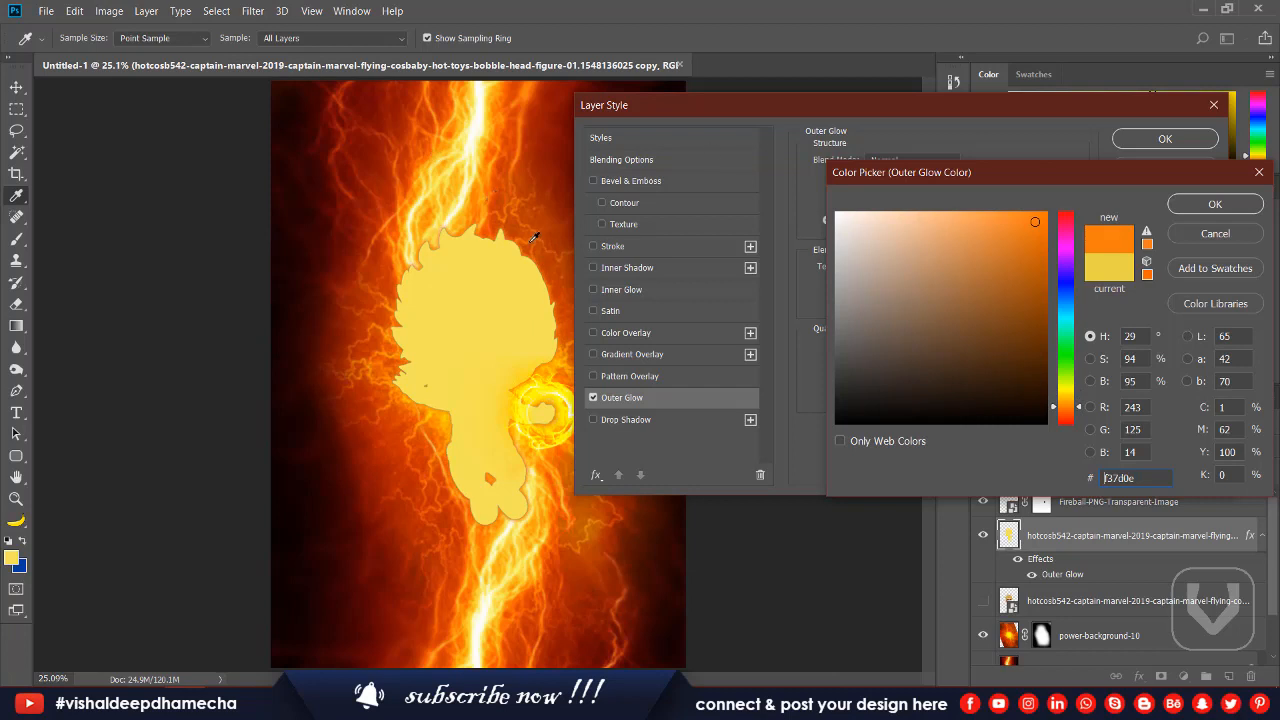
{"action": "left_click", "coordinate": [495, 160]}
{"action": "left_click", "coordinate": [515, 160]}
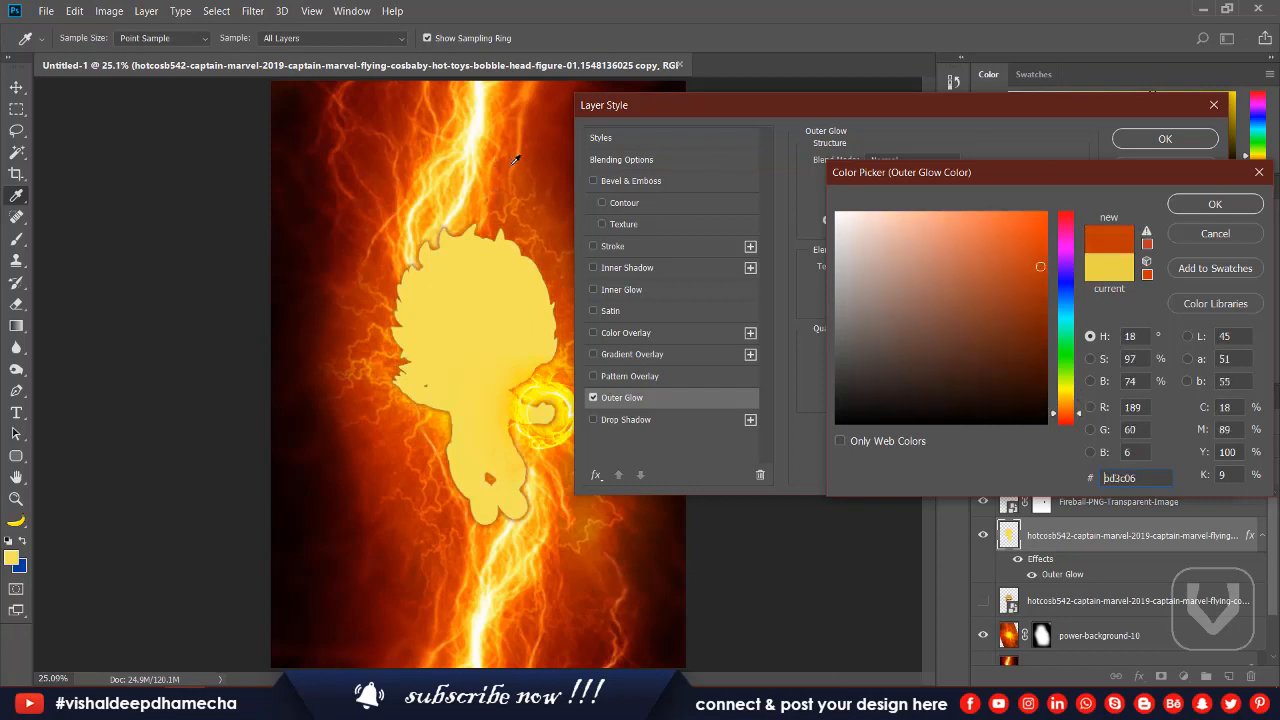
{"action": "left_click", "coordinate": [1213, 205]}
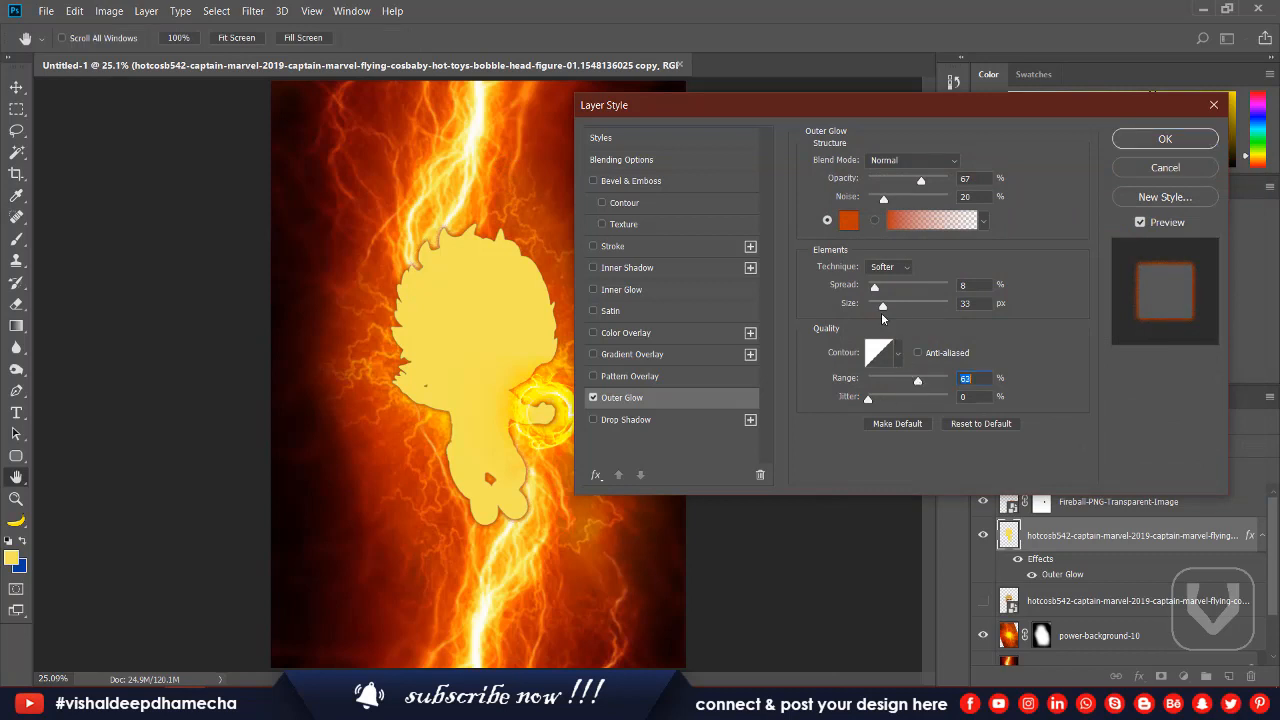
{"action": "mouse_move", "coordinate": [884, 302]}
{"action": "left_mouse_down"}
{"action": "mouse_move", "coordinate": [919, 315]}
{"action": "mouse_move", "coordinate": [886, 292]}
{"action": "left_mouse_up"}
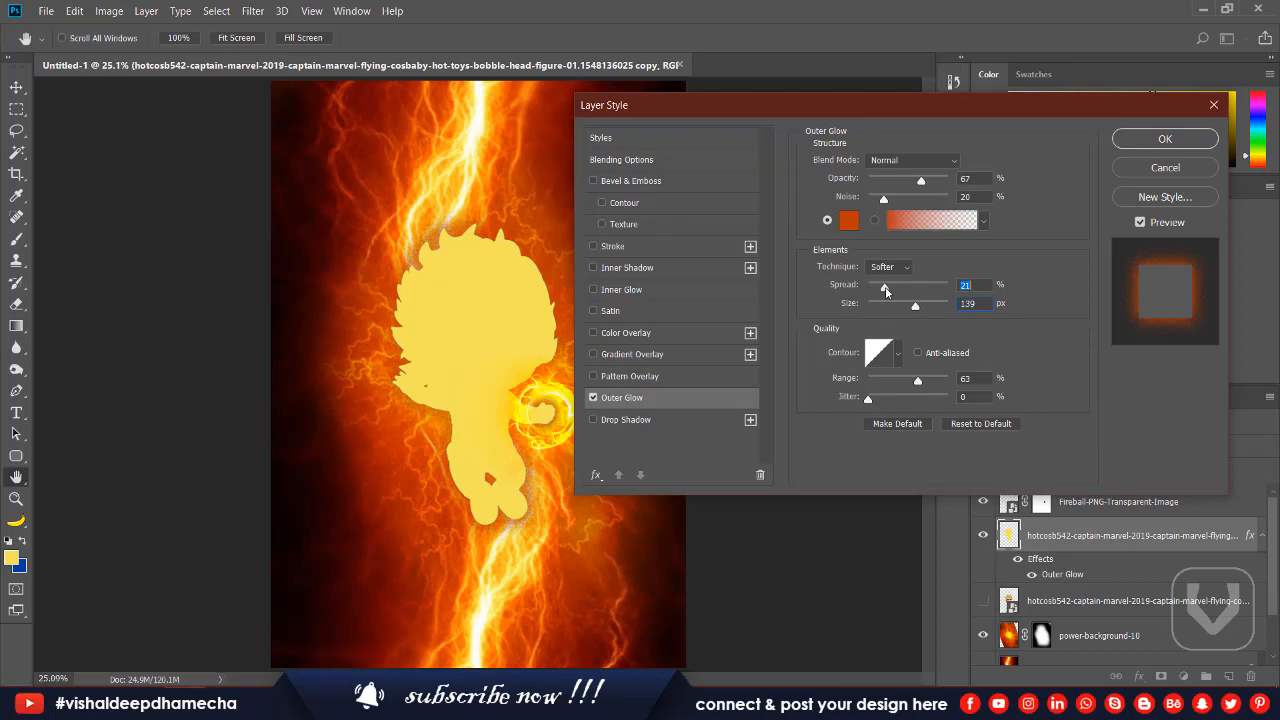
Change the outer glow colour to bright orange f76708, set its spread to 23%, and apply the layer style.
{"action": "left_click", "coordinate": [848, 221]}
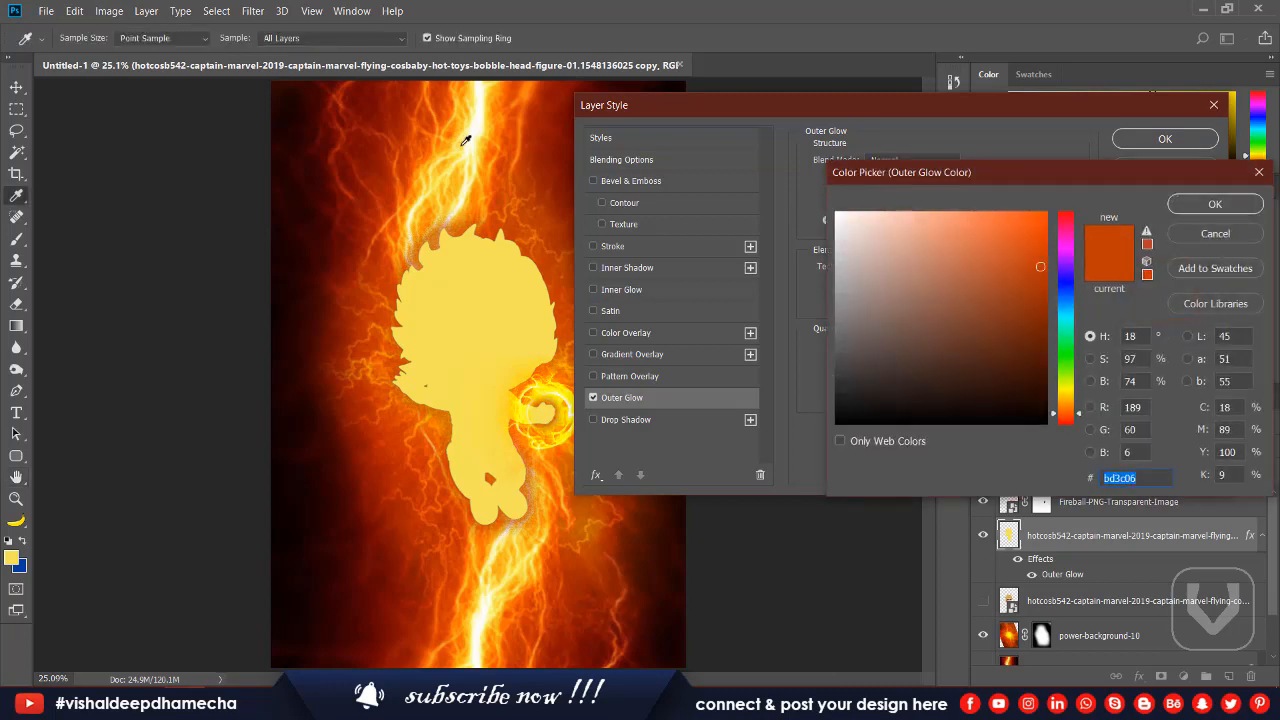
{"action": "left_click", "coordinate": [453, 133]}
{"action": "left_click", "coordinate": [453, 133]}
{"action": "left_click", "coordinate": [436, 130]}
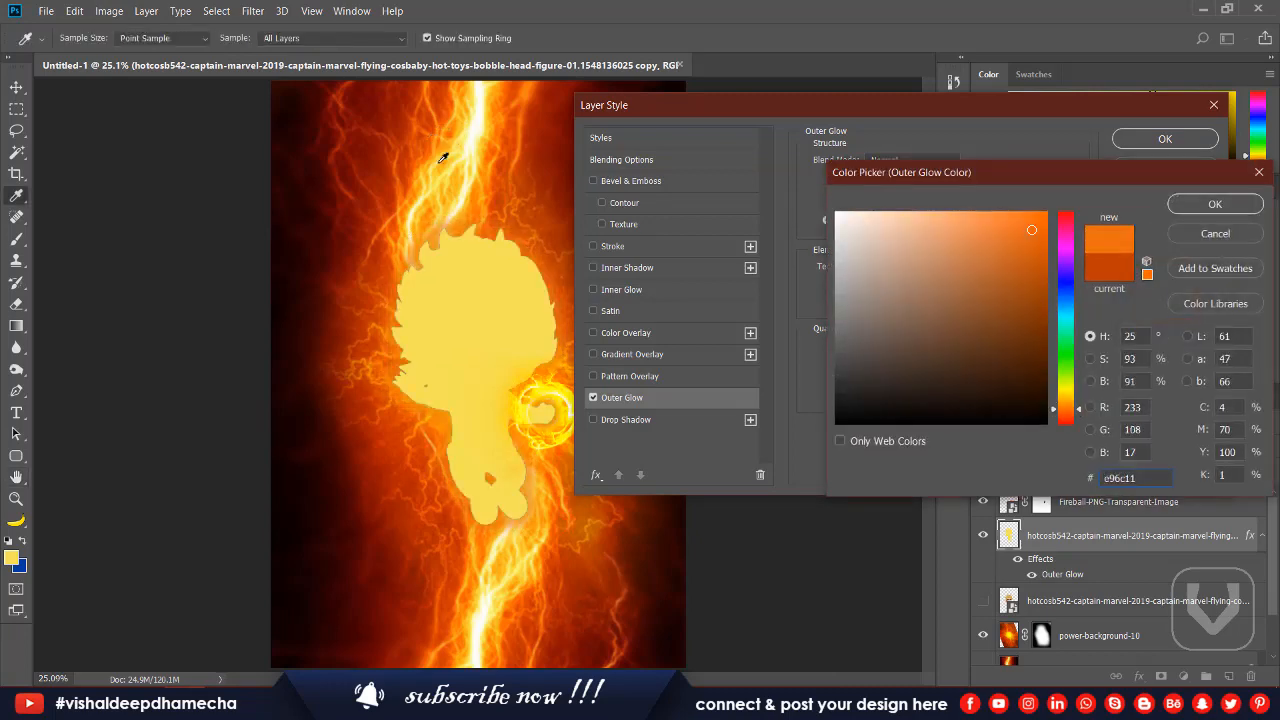
{"action": "left_click", "coordinate": [521, 177]}
{"action": "left_click", "coordinate": [514, 174]}
{"action": "left_click_drag", "start_coordinate": [1040, 246], "coordinate": [1041, 219]}
{"action": "left_click_drag", "start_coordinate": [1058, 408], "coordinate": [1057, 415]}
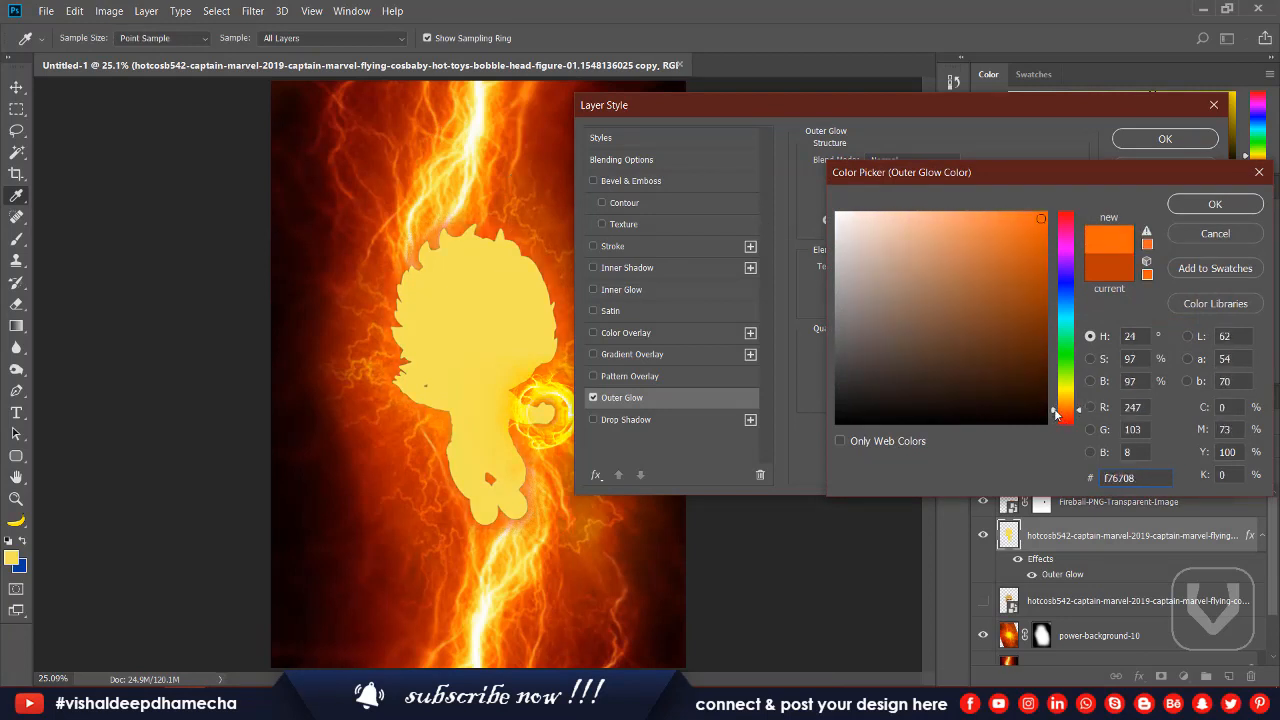
{"action": "left_click", "coordinate": [1200, 208]}
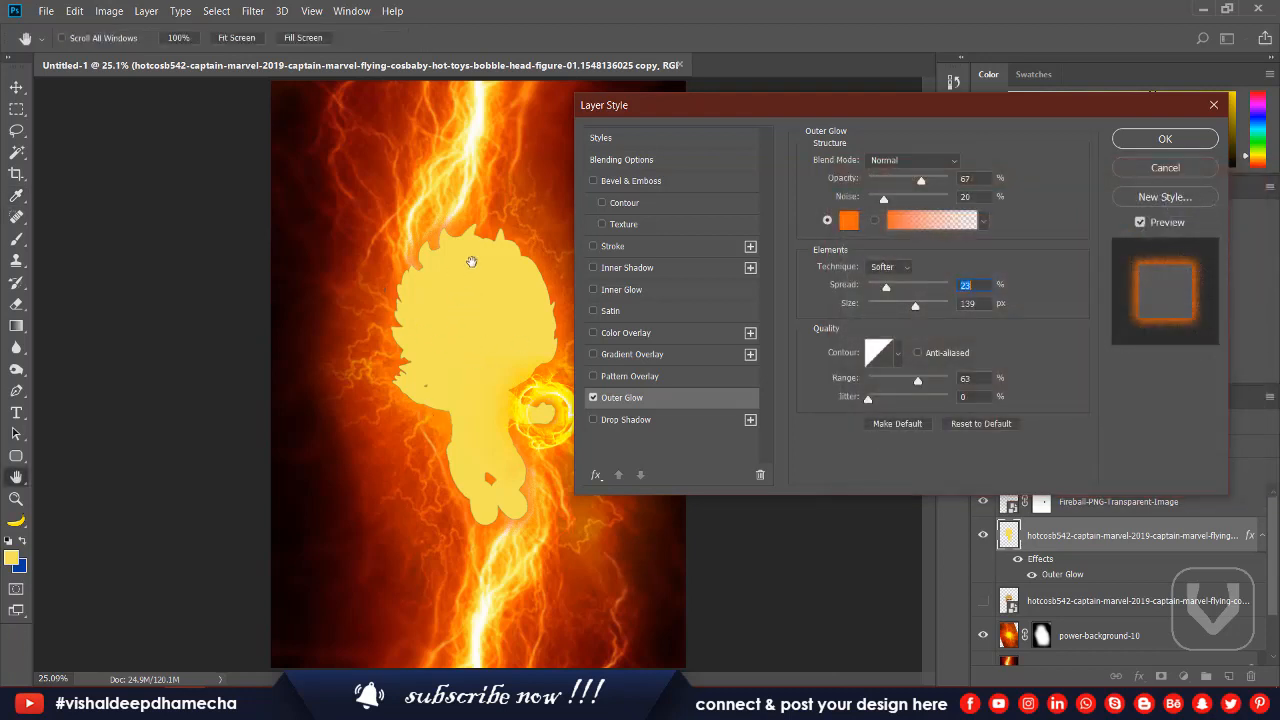
{"action": "left_click", "coordinate": [1165, 139]}
Show the hidden Captain Marvel figure layer and place the glowing silhouette layer directly beneath it.
{"action": "key", "text": "ctrl+bracketleft"}
{"action": "key", "text": "ctrl+bracketleft"}
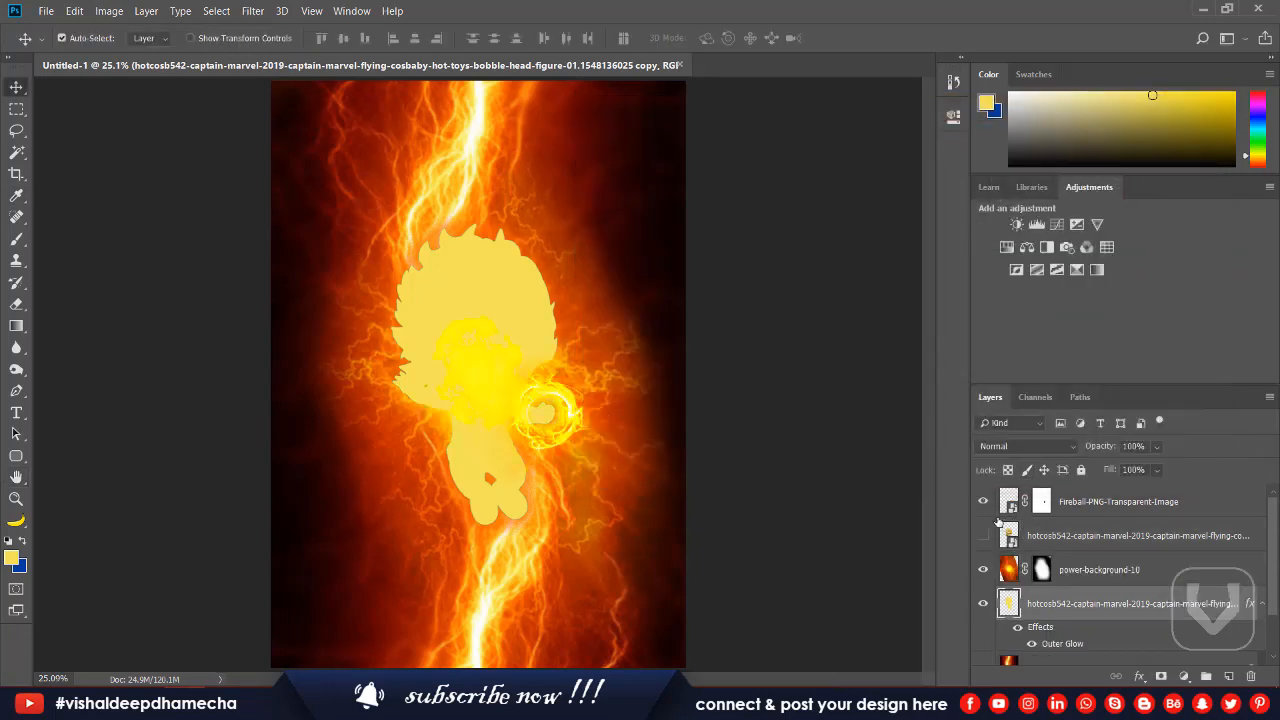
{"action": "left_click", "coordinate": [983, 535]}
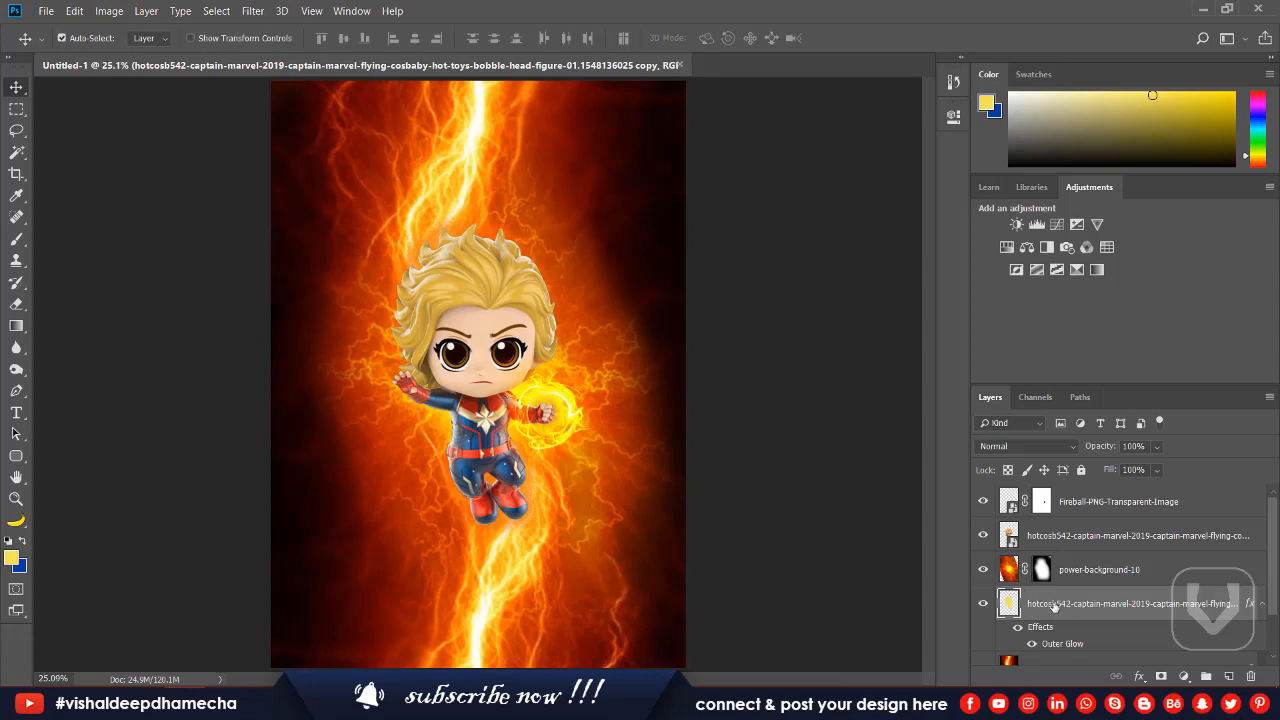
{"action": "key", "text": "ctrl+bracketright"}
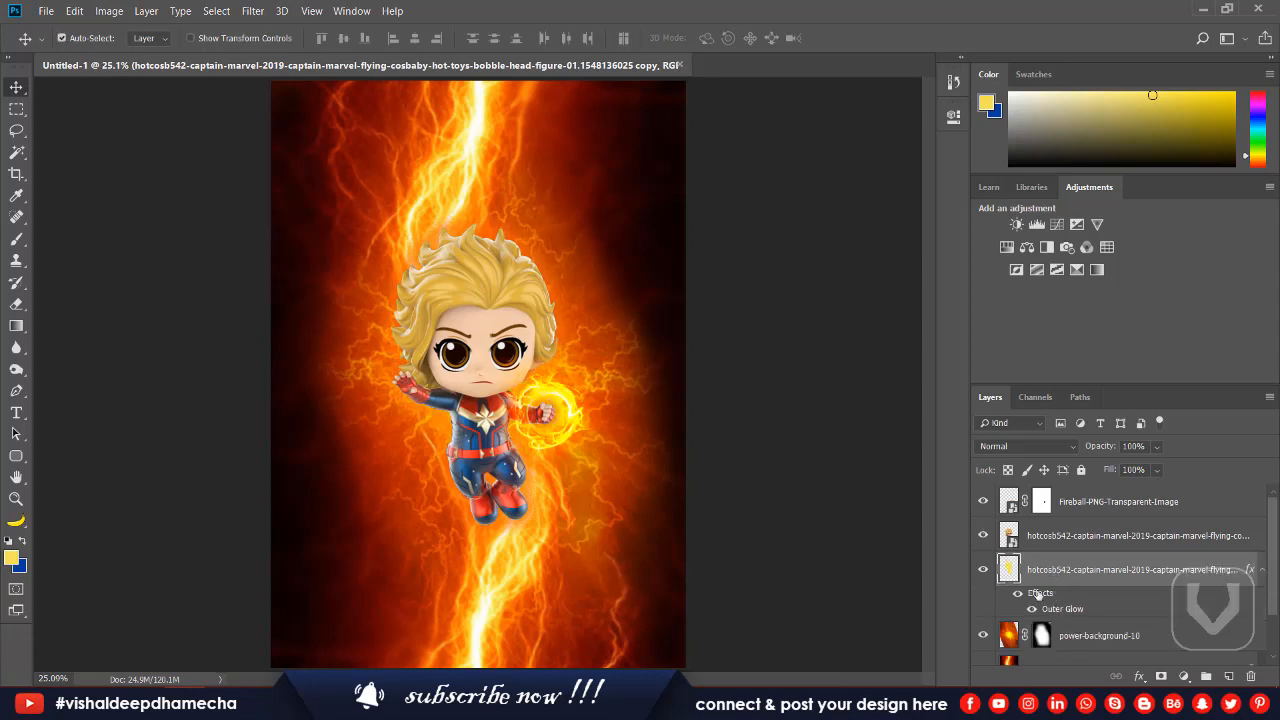
Toggle the silhouette layer's visibility to compare the figure with and without the orange glow.
{"action": "left_click", "coordinate": [982, 573]}
{"action": "left_click", "coordinate": [982, 573]}
{"action": "left_click", "coordinate": [982, 573]}
{"action": "left_click", "coordinate": [982, 573]}
{"action": "left_click", "coordinate": [982, 573]}
{"action": "left_click", "coordinate": [982, 573]}
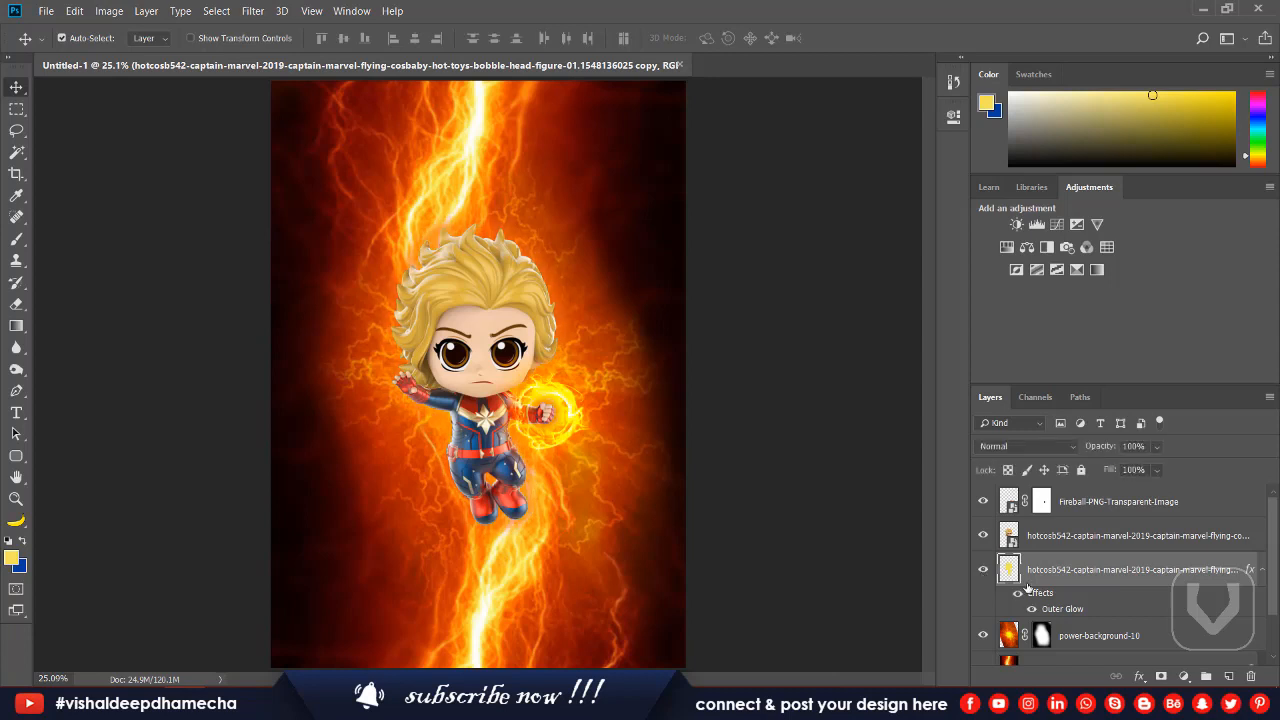
Recolour the silhouette's outer glow to yellow ffff18 sampled from the fireball and reduce the glow opacity to 51%.
{"action": "double_click", "coordinate": [1238, 563]}
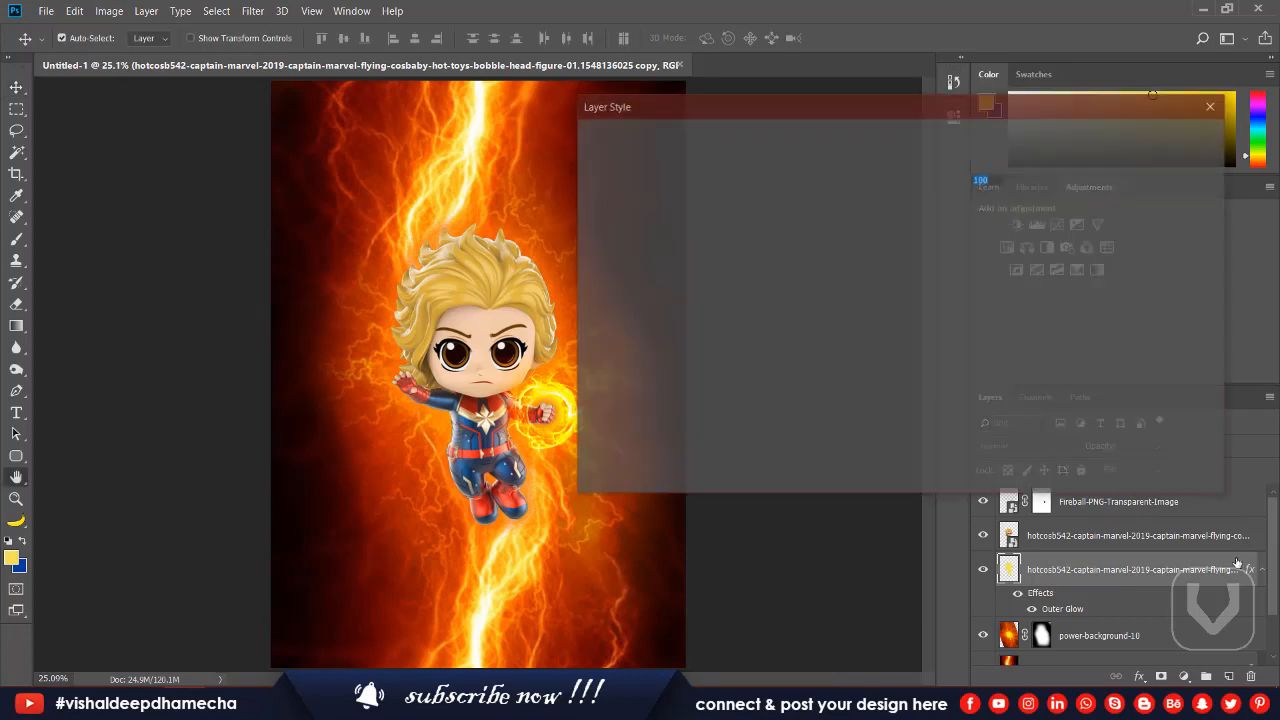
{"action": "left_click", "coordinate": [636, 399]}
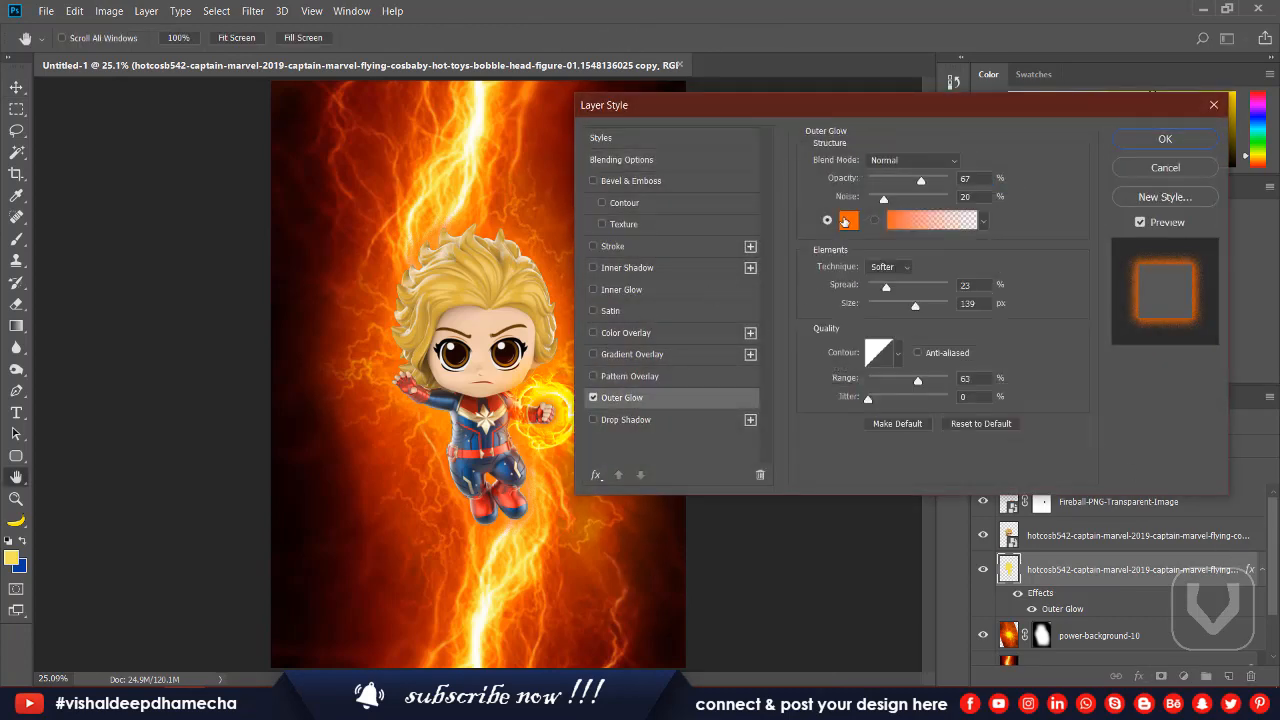
{"action": "left_click", "coordinate": [844, 222]}
{"action": "left_click", "coordinate": [556, 390]}
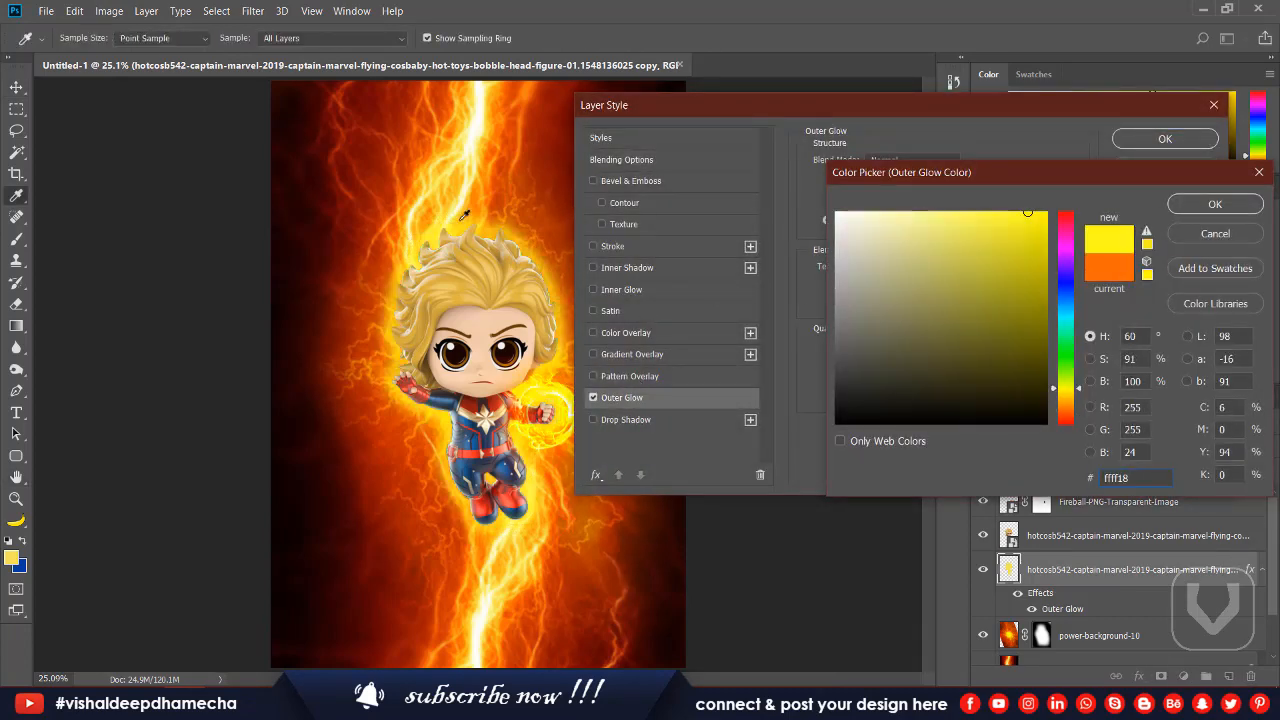
{"action": "left_click", "coordinate": [1188, 208]}
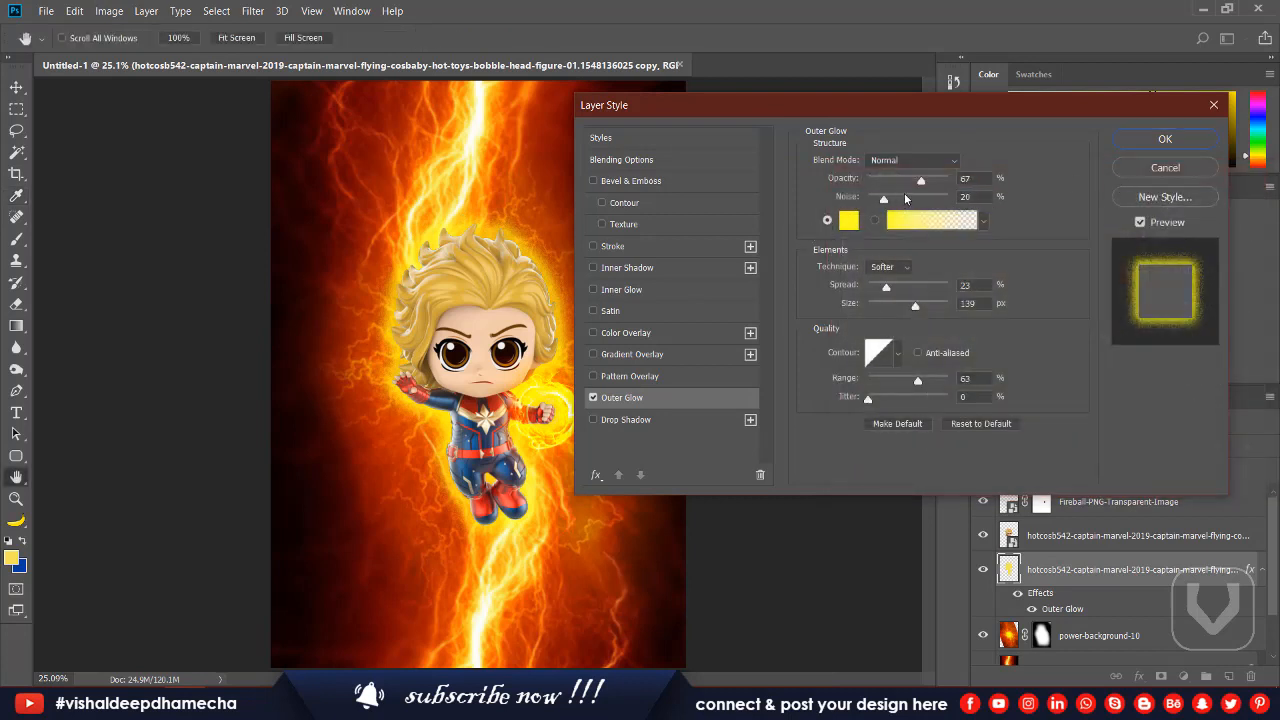
{"action": "mouse_move", "coordinate": [922, 183]}
{"action": "left_mouse_down"}
{"action": "mouse_move", "coordinate": [884, 197]}
{"action": "mouse_move", "coordinate": [908, 200]}
{"action": "left_mouse_up"}
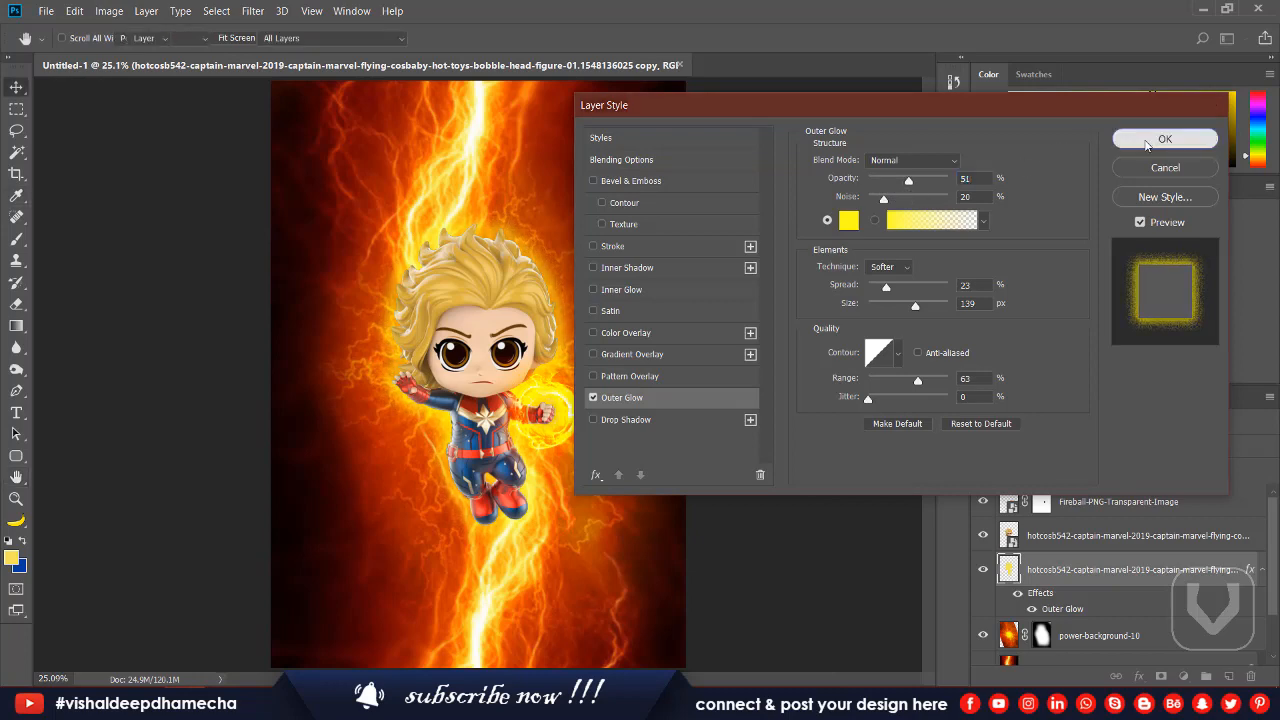
{"action": "left_click", "coordinate": [1165, 139]}
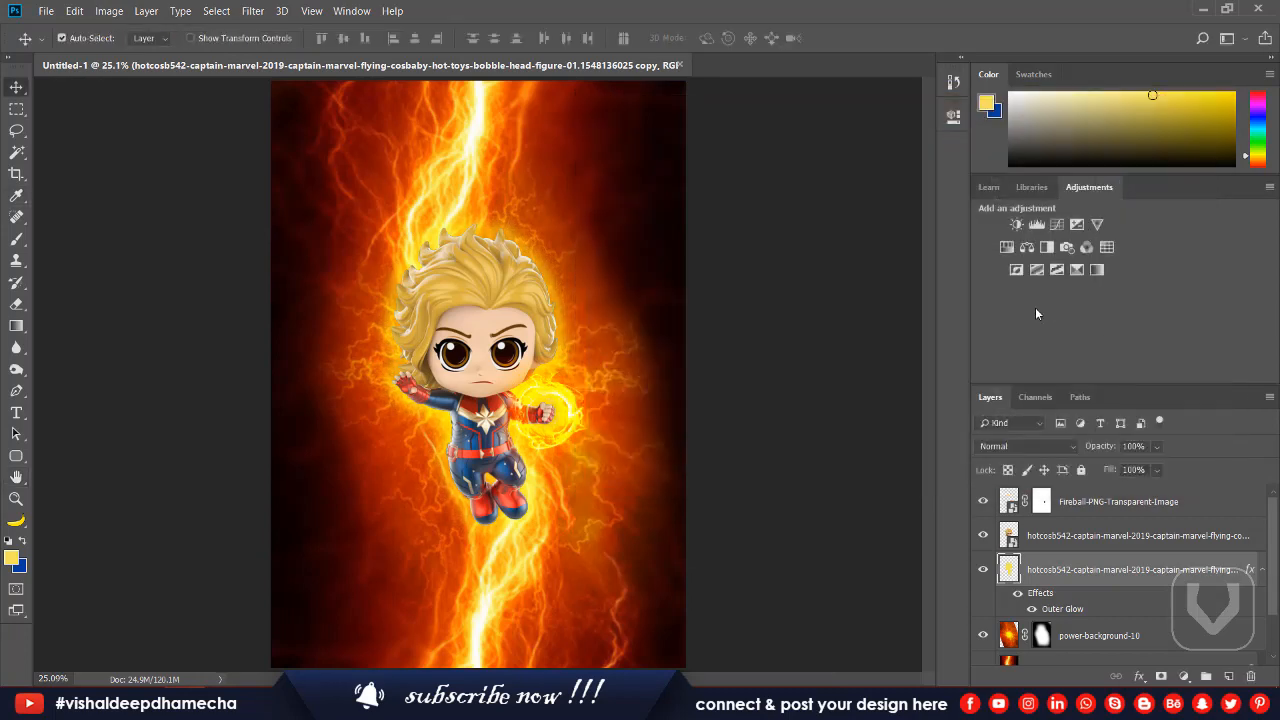
Check the yellow glow around the figure by switching the silhouette layer off and on.
{"action": "left_click", "coordinate": [984, 447]}
{"action": "key", "text": "Escape"}
{"action": "scroll", "coordinate": [983, 447], "scroll_direction": "down", "scroll_amount": 8}
{"action": "left_click", "coordinate": [981, 569]}
{"action": "left_click", "coordinate": [981, 570]}
Place the light-ray image 58e915beeb97430e819064f2 from the Captain Marvel folder, scale it to about 145%, and centre its rays behind the fireball fist.
{"action": "key", "text": "alt+Tab"}
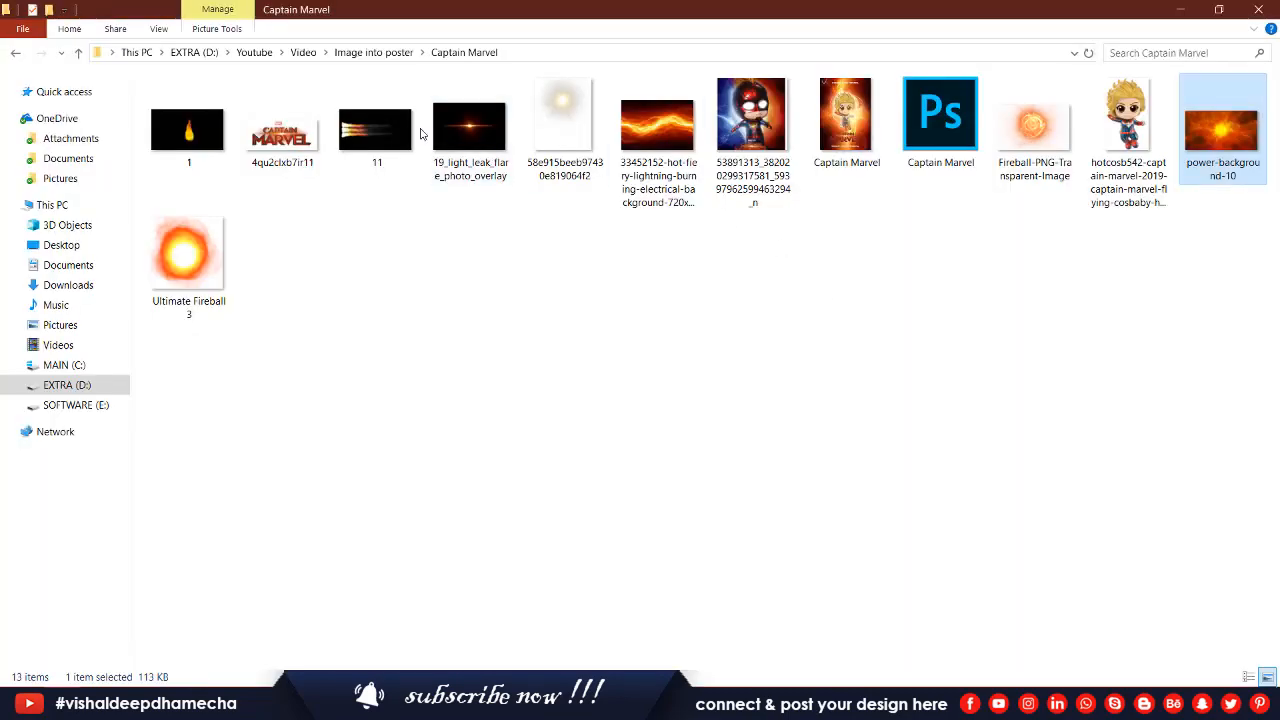
{"action": "left_click", "coordinate": [468, 128]}
{"action": "left_click_drag", "start_coordinate": [560, 104], "coordinate": [581, 328]}
{"action": "key", "text": "alt+Tab"}
{"action": "left_click_drag", "start_coordinate": [563, 418], "coordinate": [566, 420]}
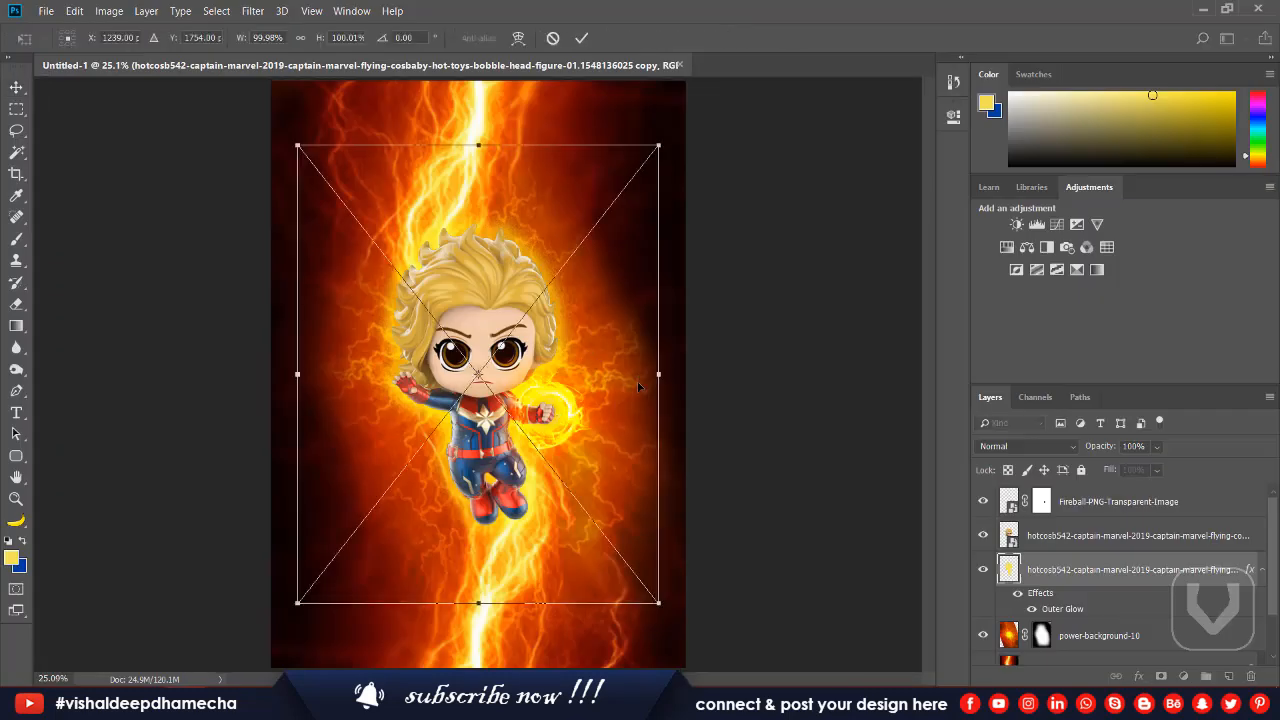
{"action": "left_click_drag", "start_coordinate": [660, 133], "coordinate": [742, 30]}
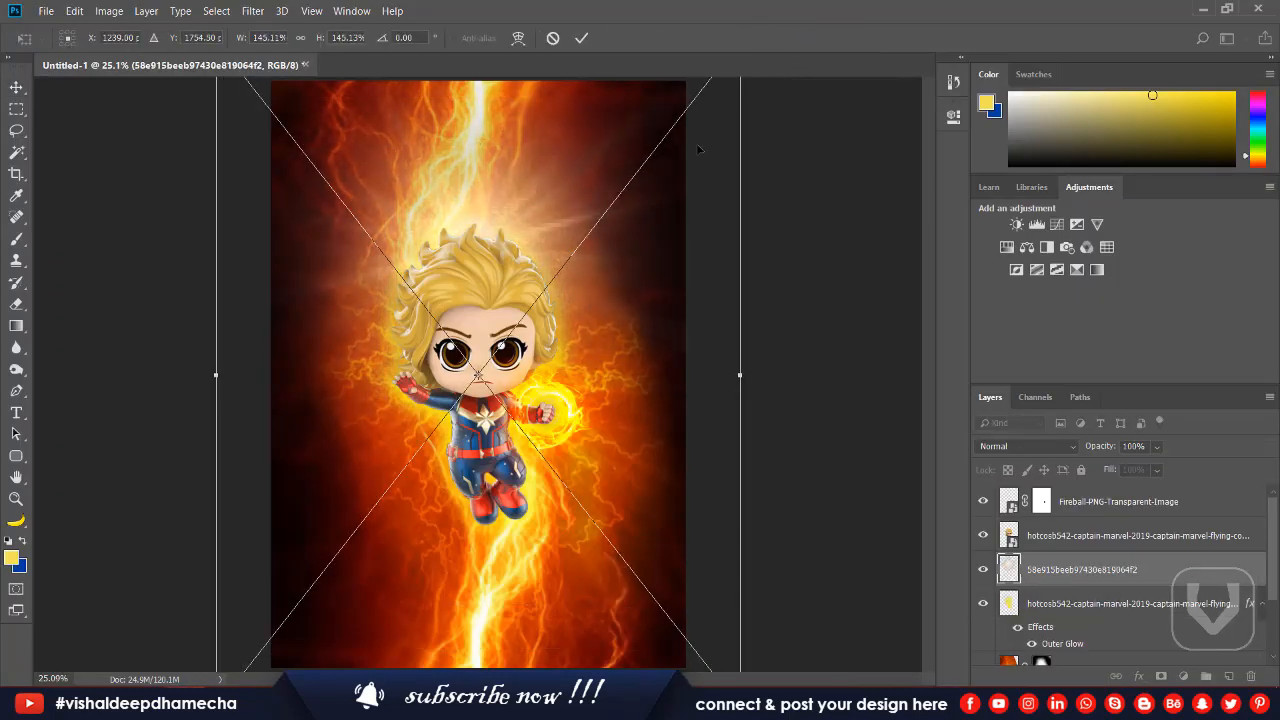
{"action": "left_click_drag", "start_coordinate": [608, 205], "coordinate": [670, 385]}
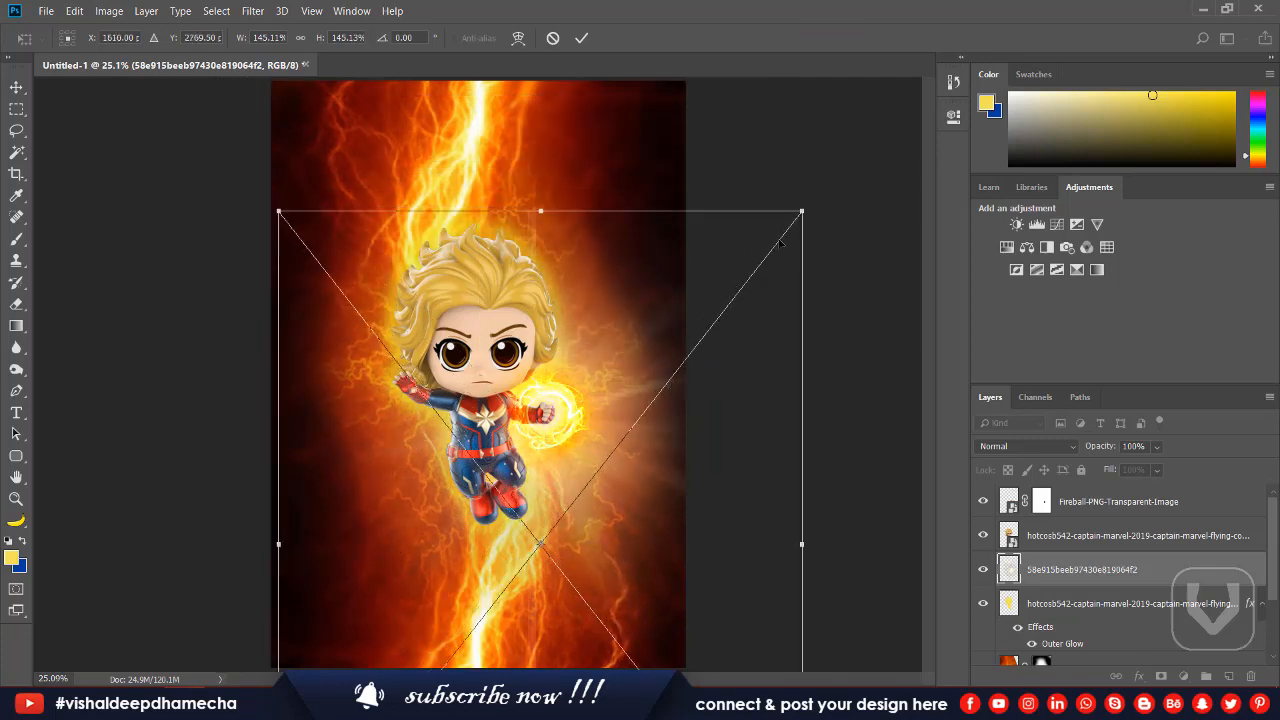
{"action": "key", "text": "Return"}
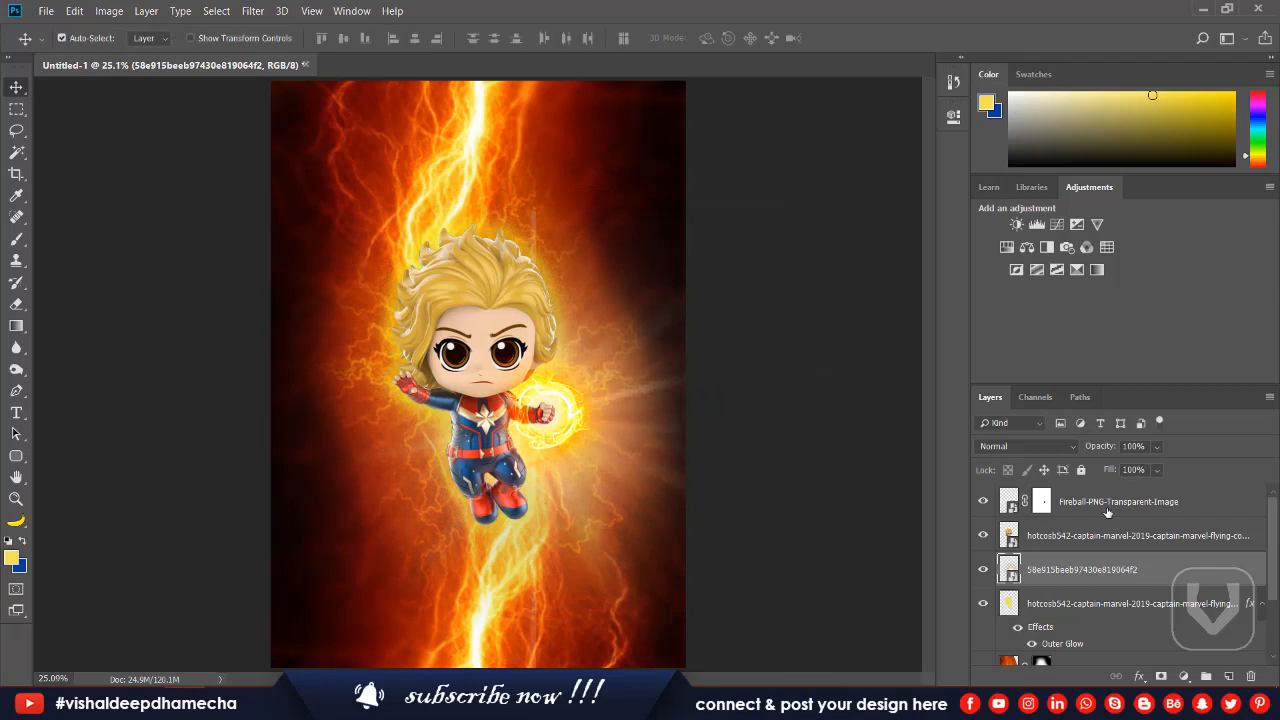
Try blend modes such as Dissolve, Vivid Light and Hue on the light-ray layer and compare with the layer hidden.
{"action": "left_click", "coordinate": [1003, 446]}
{"action": "left_click", "coordinate": [1003, 446]}
{"action": "left_click", "coordinate": [1004, 447]}
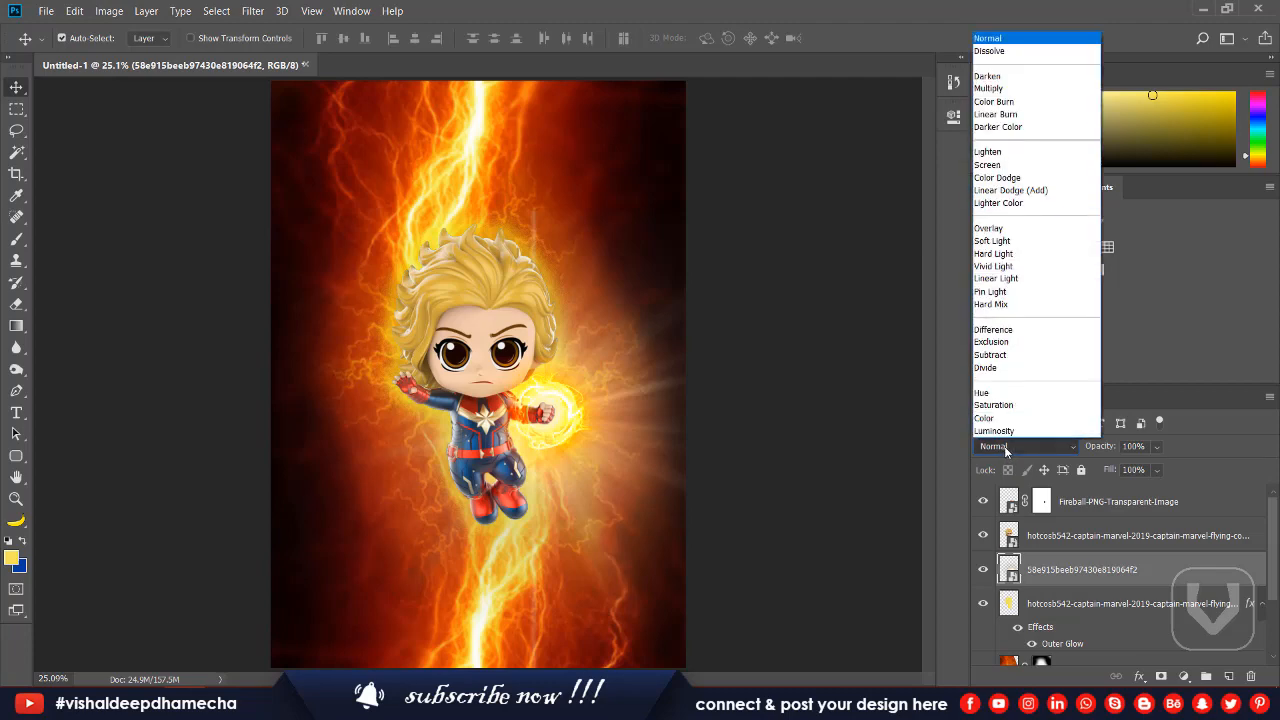
{"action": "left_click", "coordinate": [1004, 447]}
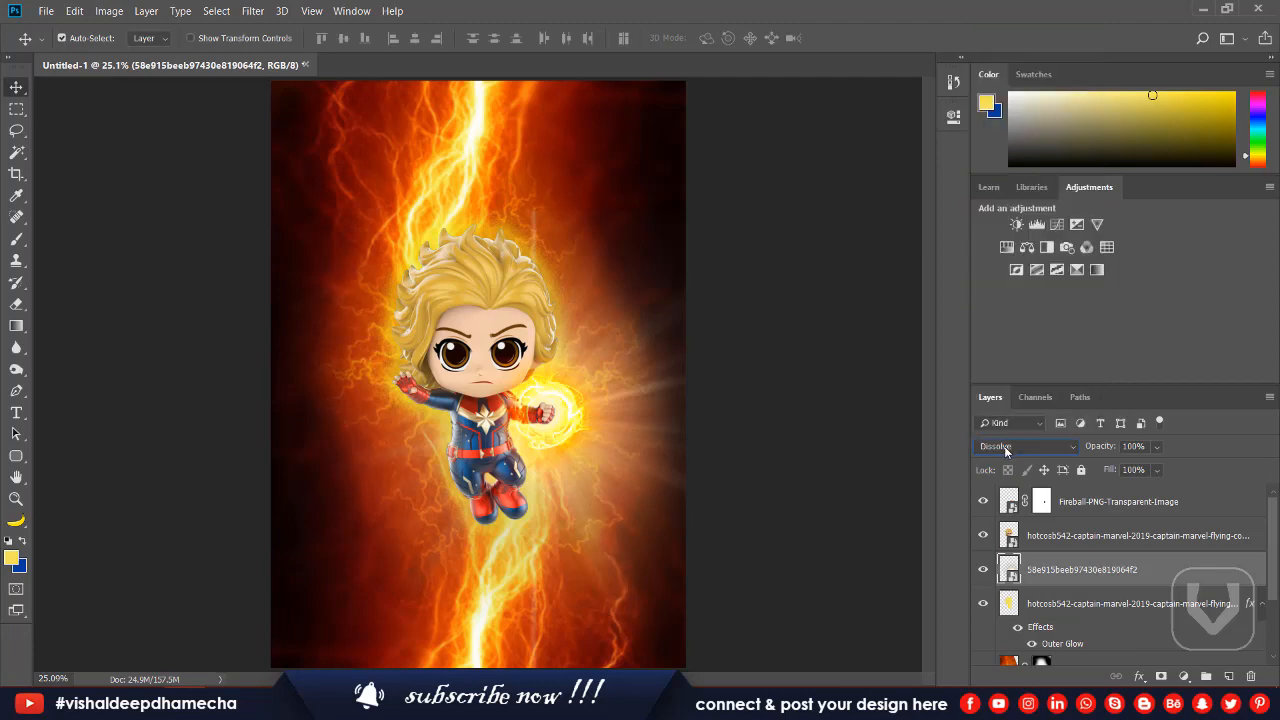
{"action": "scroll", "coordinate": [1004, 446], "scroll_direction": "down", "scroll_amount": 8}
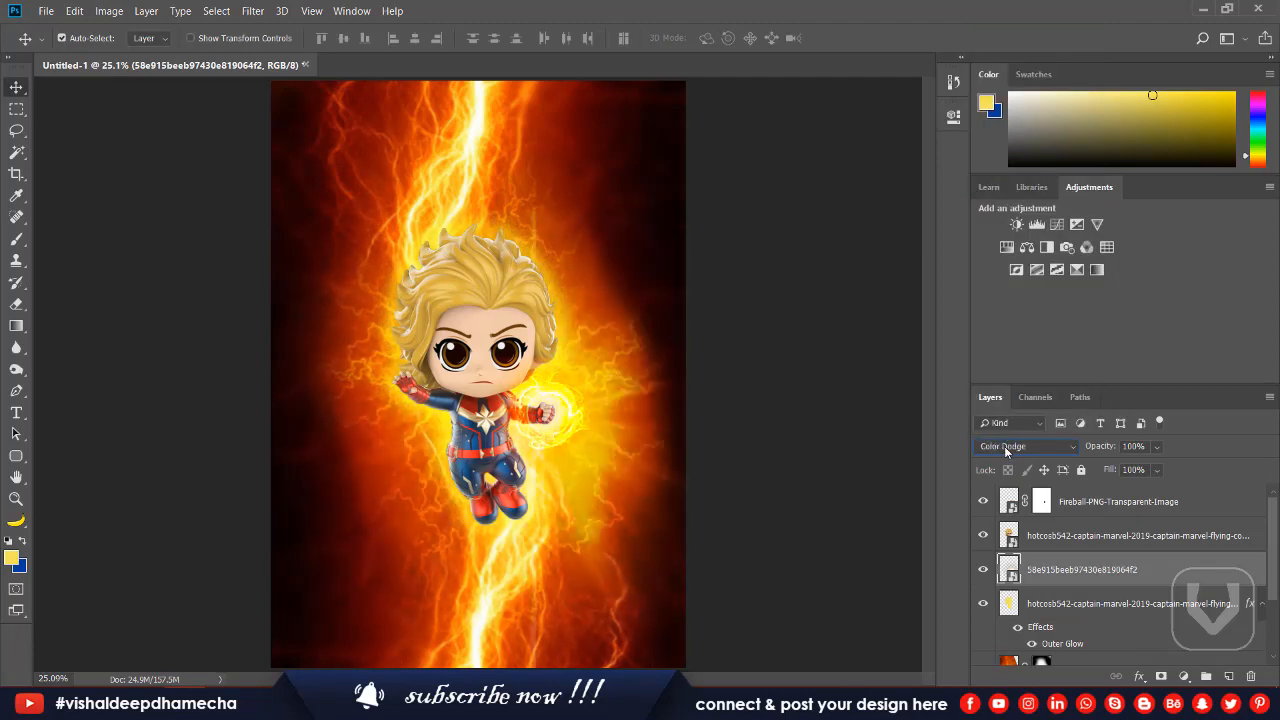
{"action": "scroll", "coordinate": [1004, 446], "scroll_direction": "down", "scroll_amount": 5}
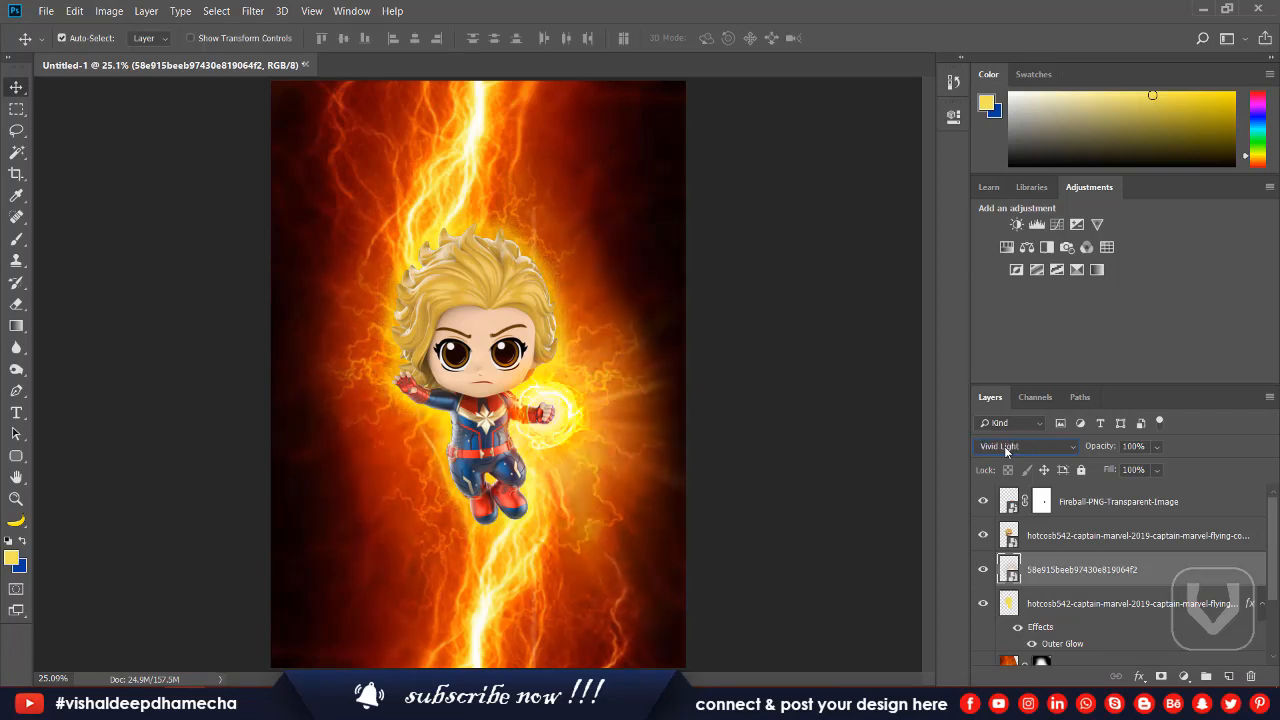
{"action": "scroll", "coordinate": [1004, 446], "scroll_direction": "down", "scroll_amount": 6}
{"action": "scroll", "coordinate": [1004, 446], "scroll_direction": "down", "scroll_amount": 5}
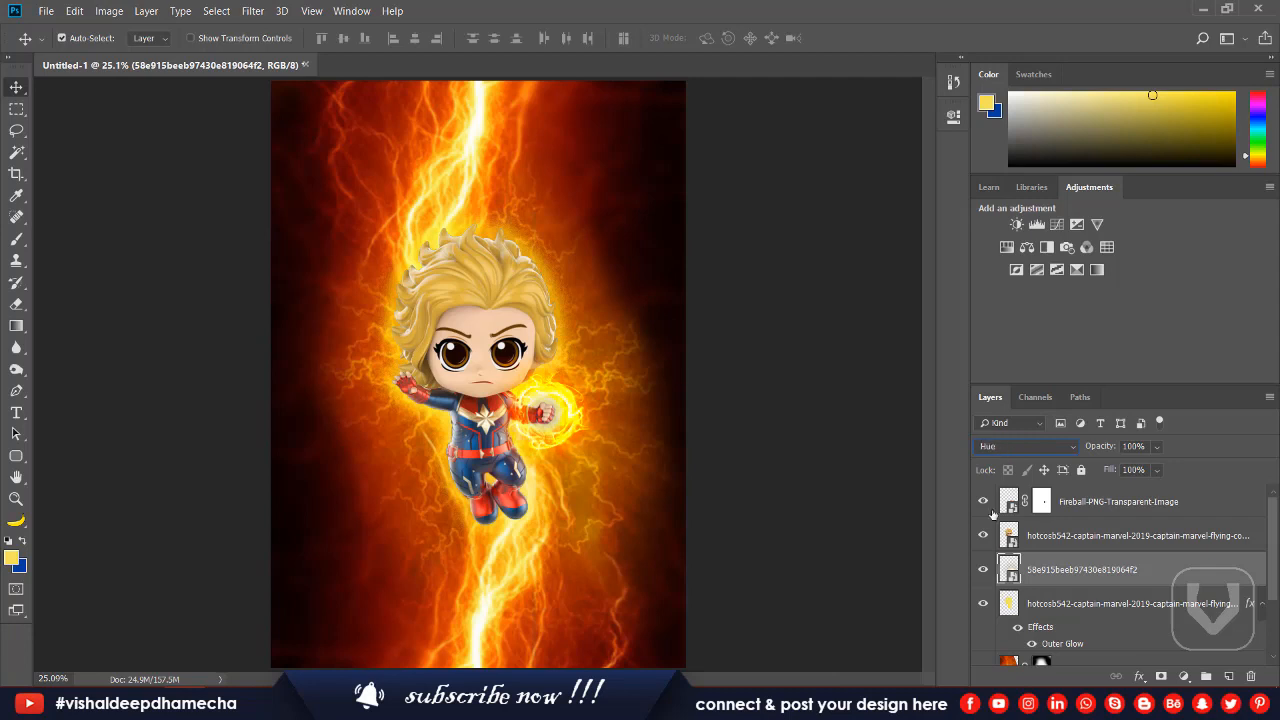
{"action": "left_click", "coordinate": [983, 578]}
{"action": "left_click", "coordinate": [983, 578]}
{"action": "left_click", "coordinate": [983, 578]}
Set the light-ray layer's blend mode to Color Dodge and compare the poster with the layer hidden and shown.
{"action": "scroll", "coordinate": [1002, 446], "scroll_direction": "down", "scroll_amount": 3}
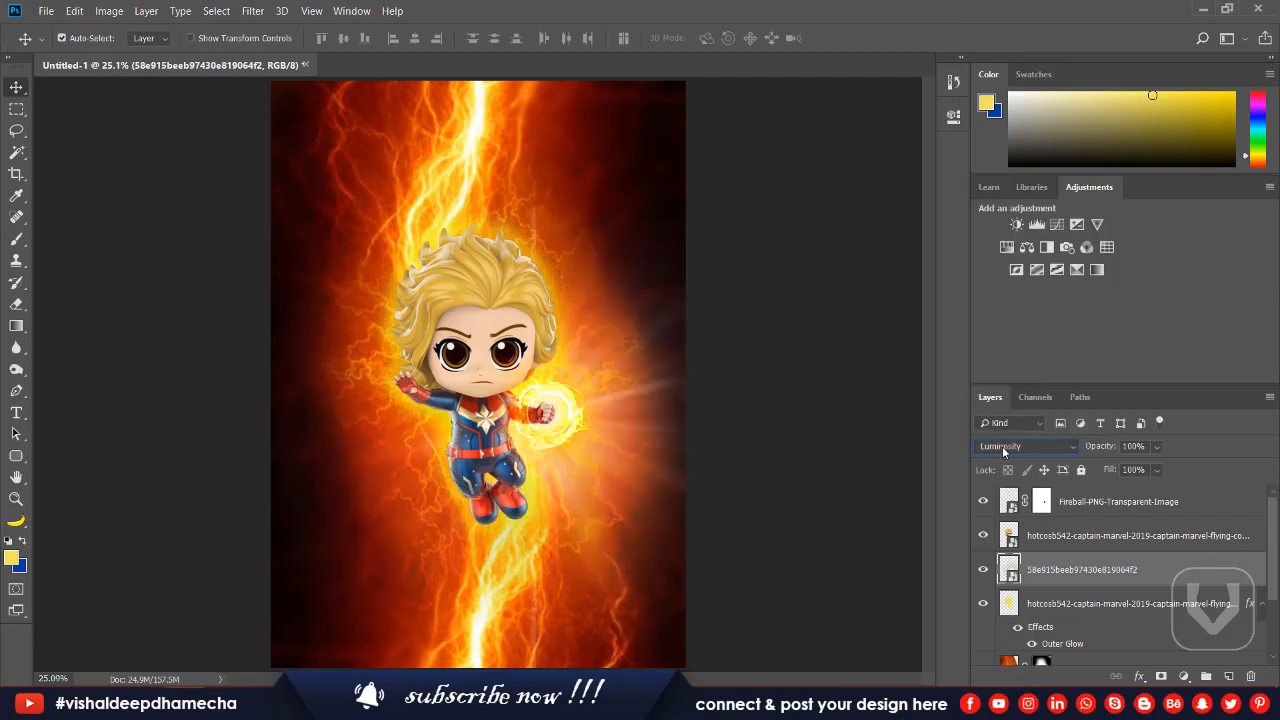
{"action": "scroll", "coordinate": [1002, 446], "scroll_direction": "up", "scroll_amount": 1}
{"action": "scroll", "coordinate": [1002, 446], "scroll_direction": "down", "scroll_amount": 1}
{"action": "scroll", "coordinate": [1002, 446], "scroll_direction": "up", "scroll_amount": 20}
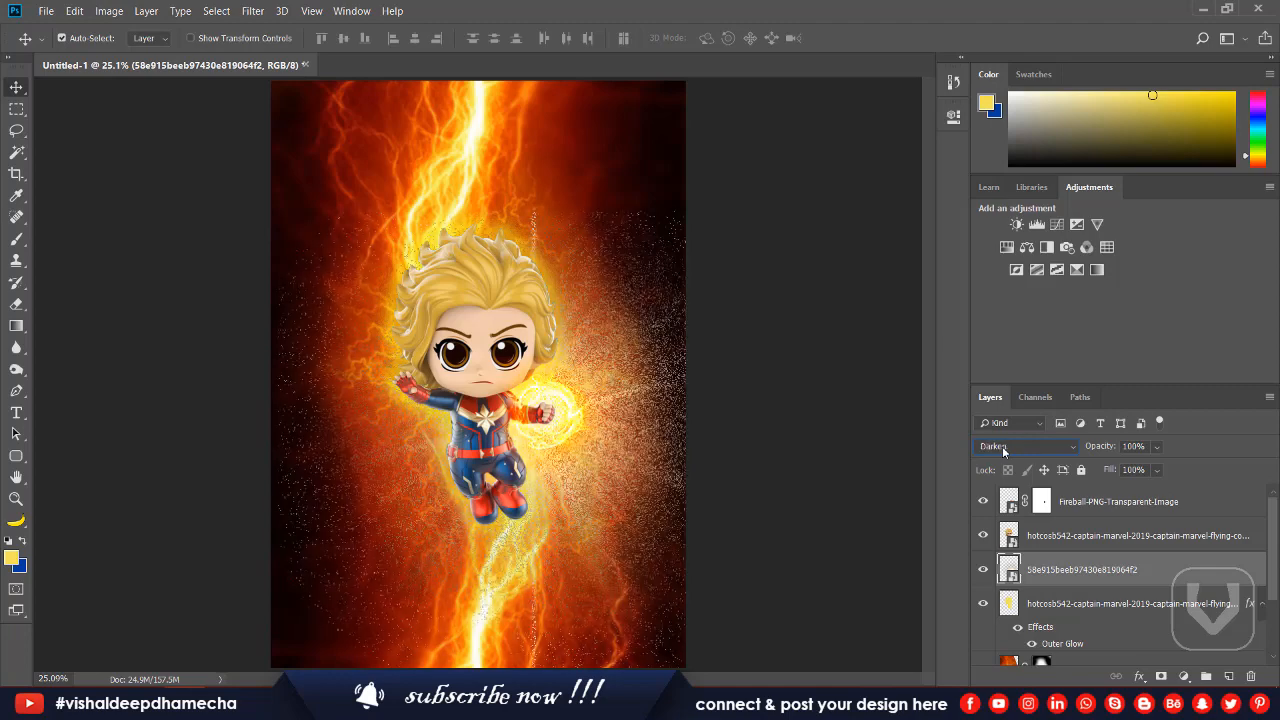
{"action": "scroll", "coordinate": [1002, 446], "scroll_direction": "down", "scroll_amount": 4}
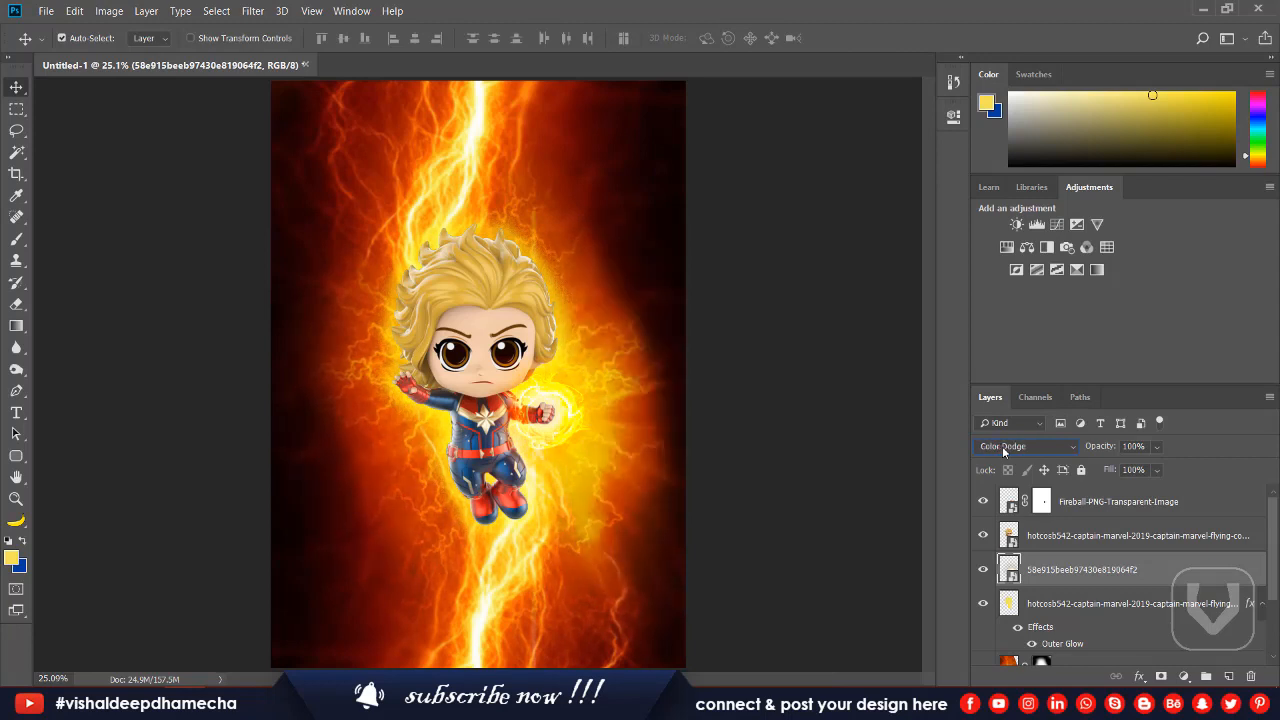
{"action": "scroll", "coordinate": [1002, 446], "scroll_direction": "down", "scroll_amount": 1}
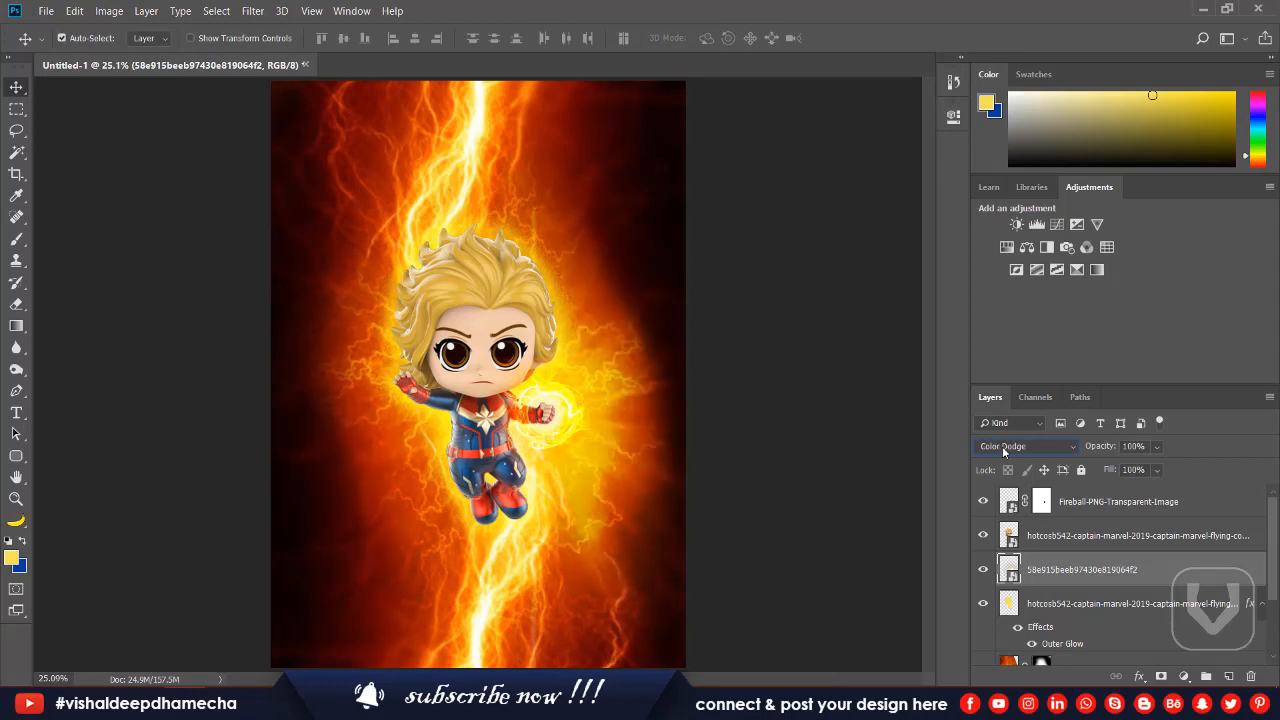
{"action": "left_click", "coordinate": [985, 569]}
{"action": "left_click", "coordinate": [985, 569]}
Place the streak image 11 from the Captain Marvel folder beneath the figure, at about 48% and 81°, with blend mode Screen.
{"action": "key", "text": "alt+Tab"}
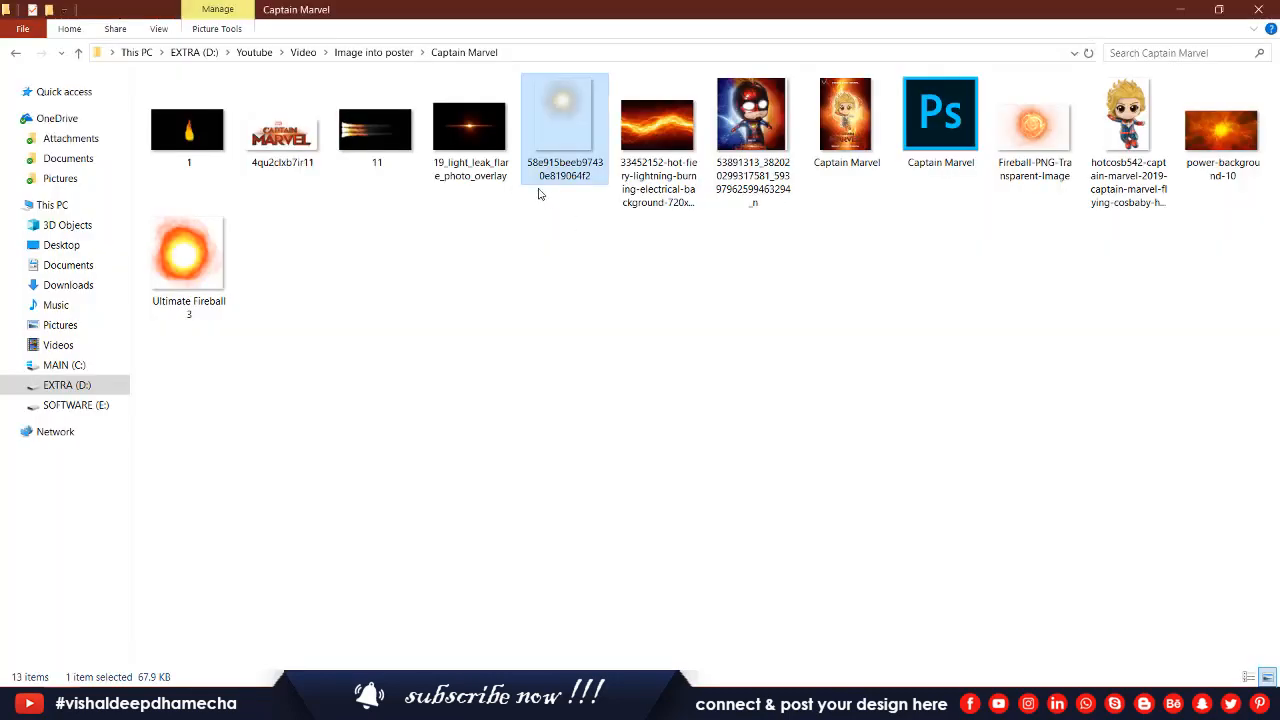
{"action": "left_click", "coordinate": [471, 121]}
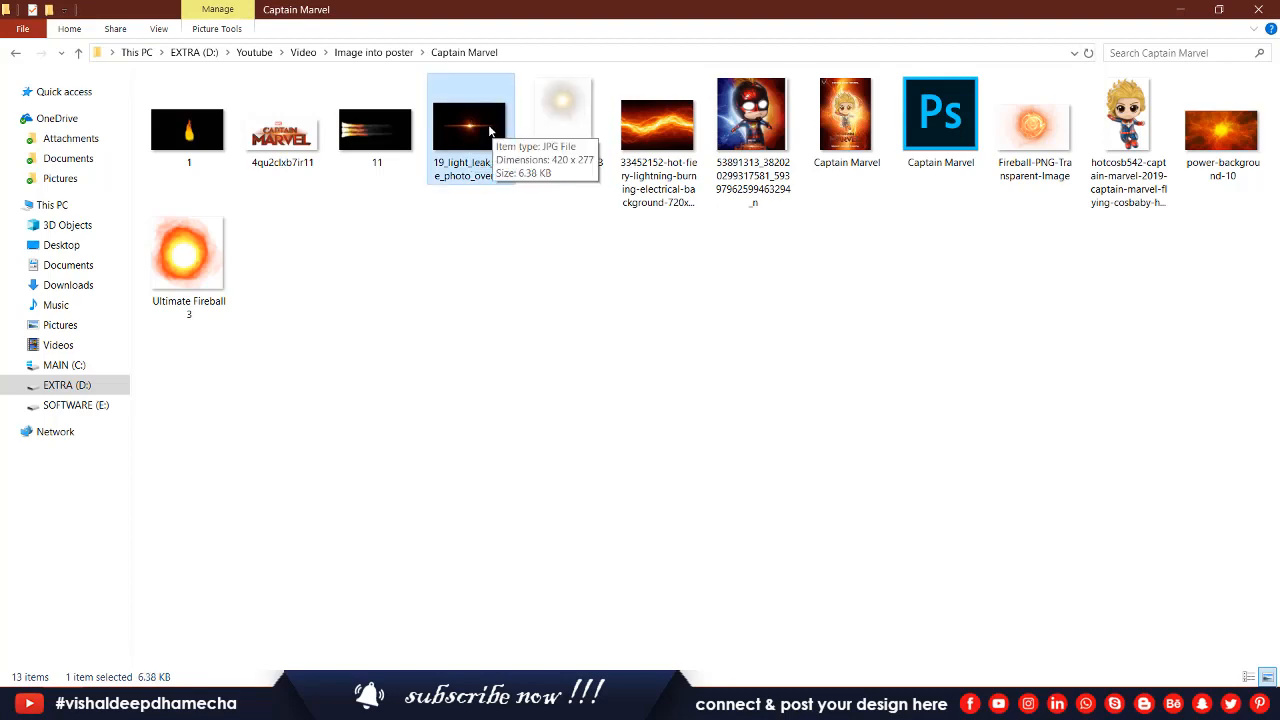
{"action": "left_click", "coordinate": [366, 145]}
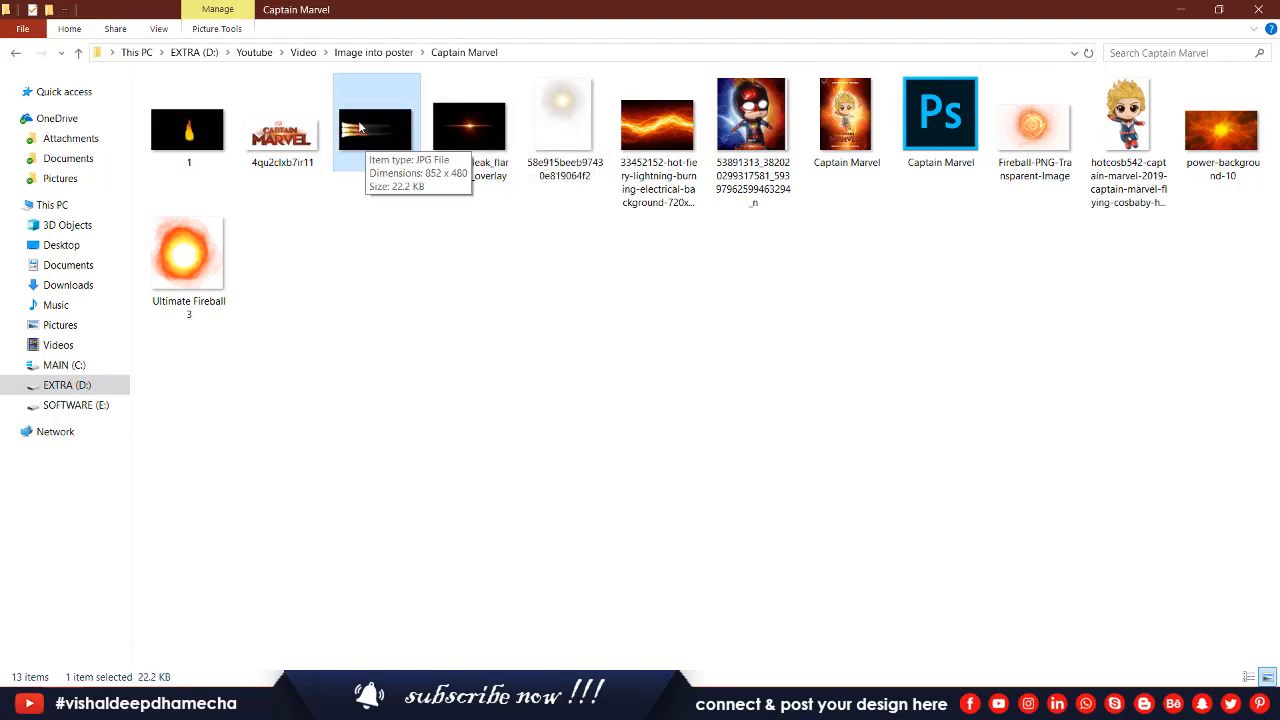
{"action": "left_click_drag", "start_coordinate": [360, 122], "coordinate": [597, 363]}
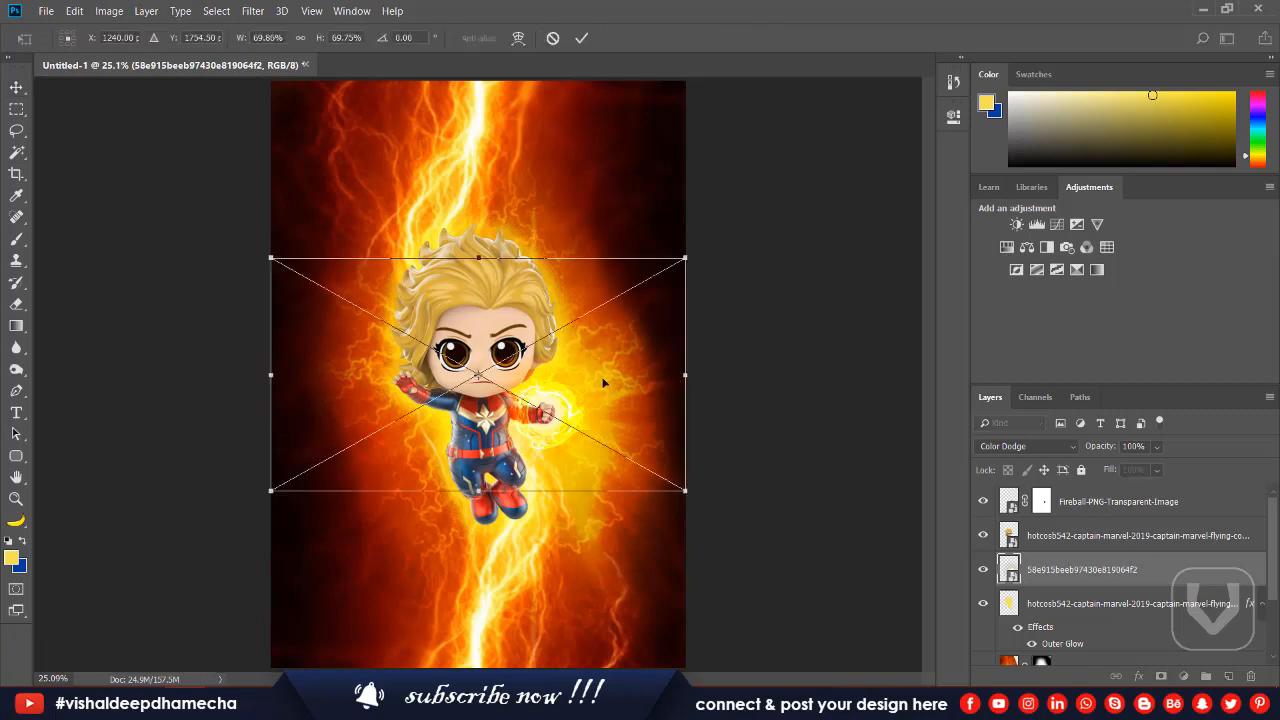
{"action": "left_click_drag", "start_coordinate": [788, 236], "coordinate": [565, 507]}
{"action": "left_click_drag", "start_coordinate": [492, 207], "coordinate": [554, 526]}
{"action": "left_click_drag", "start_coordinate": [620, 471], "coordinate": [596, 540]}
{"action": "left_click_drag", "start_coordinate": [554, 610], "coordinate": [520, 449]}
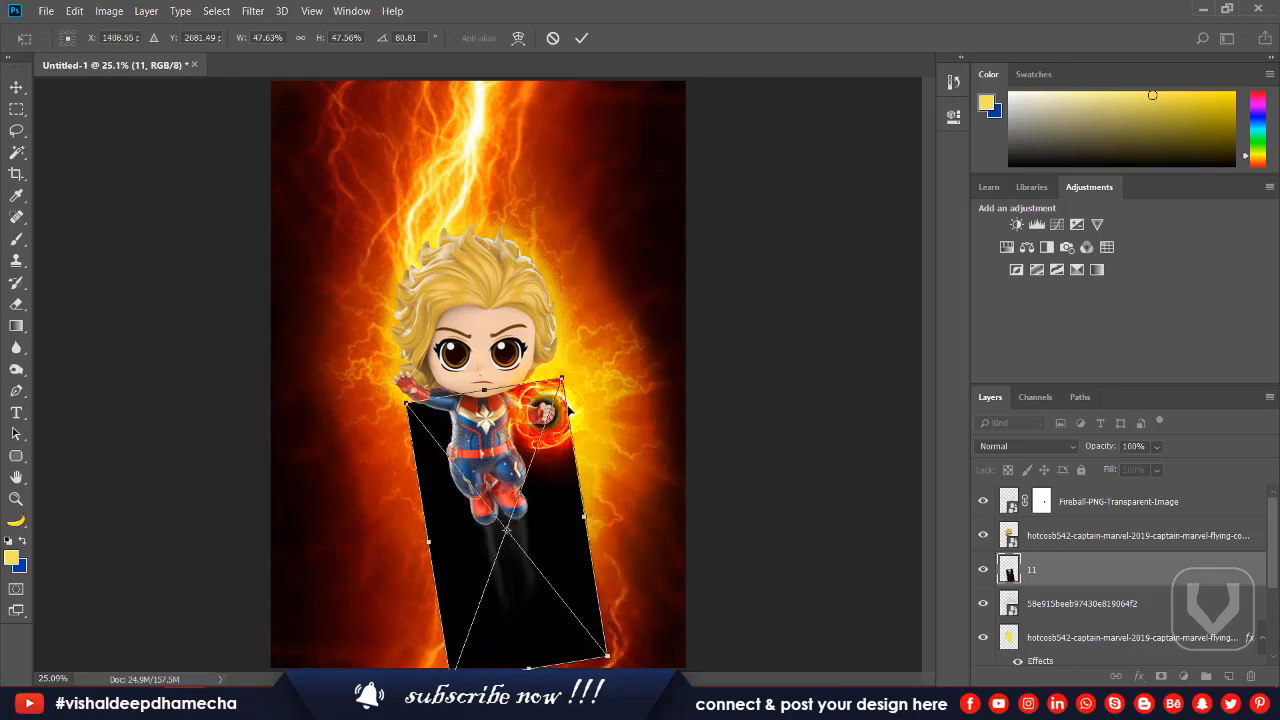
{"action": "key", "text": "Return"}
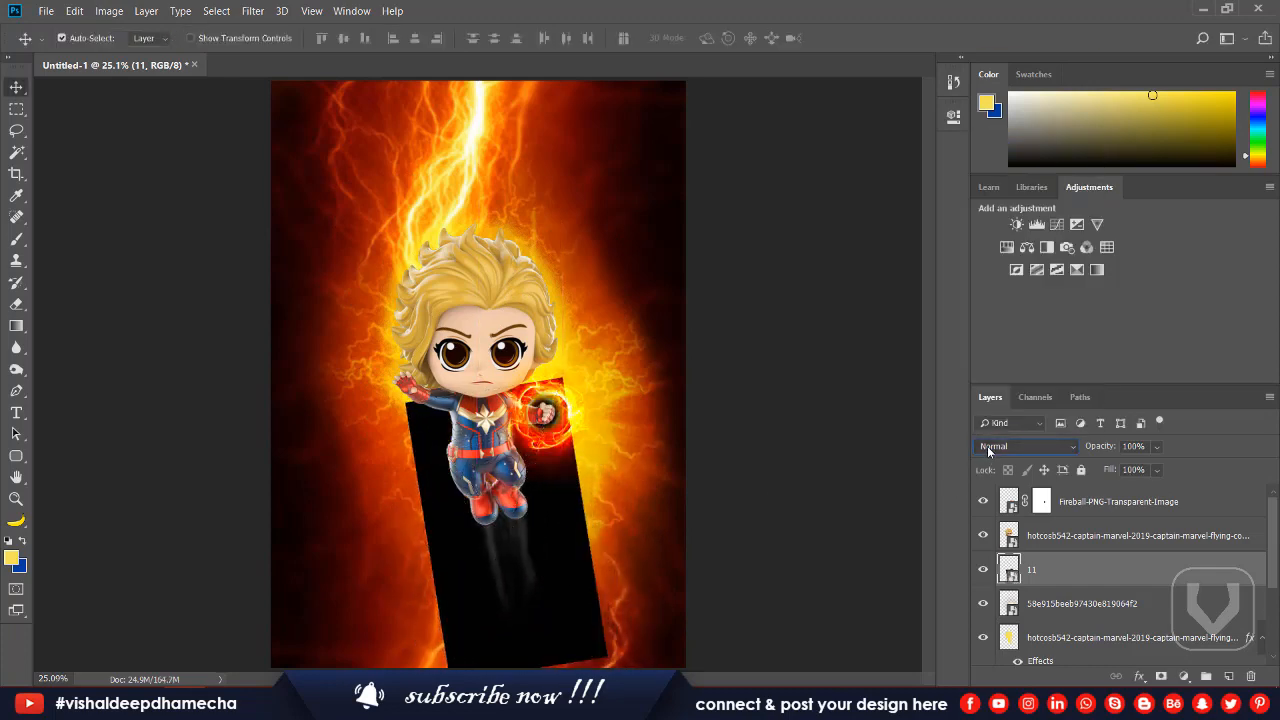
{"action": "scroll", "coordinate": [987, 446], "scroll_direction": "down", "scroll_amount": 4}
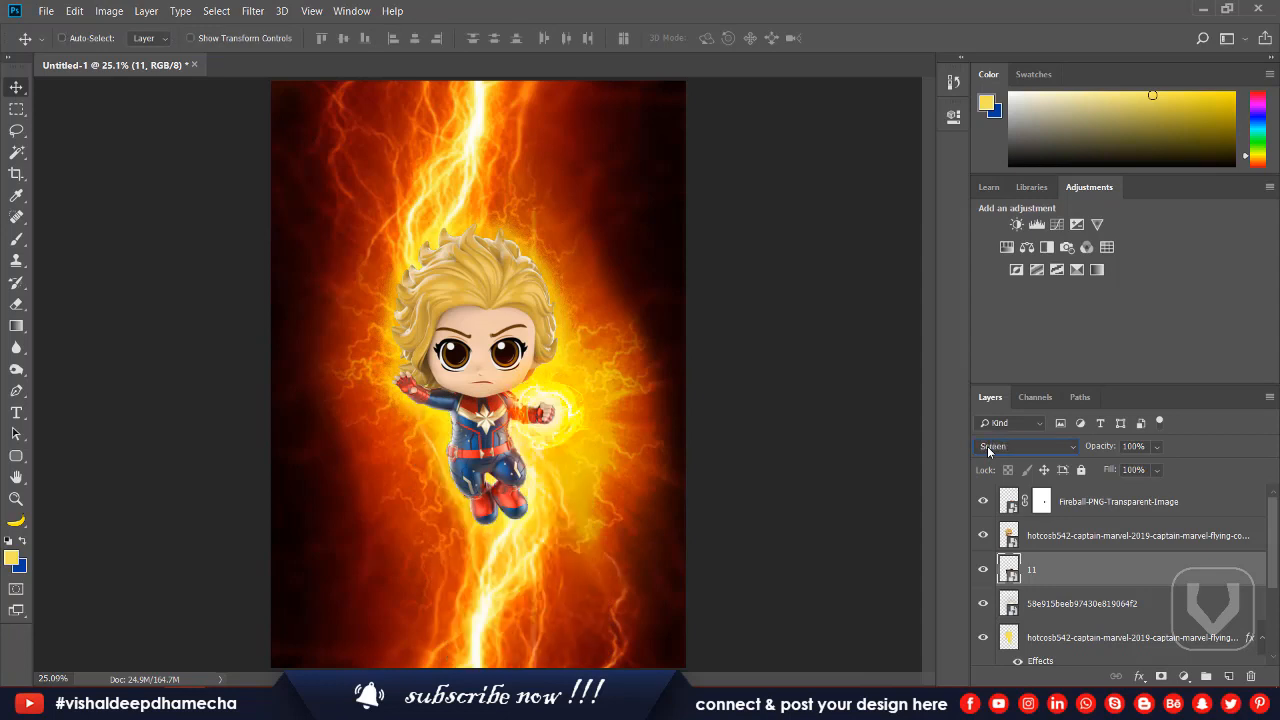
Reshape the streak layer to about 48% wide by 22% high at about 80°, trailing from beneath the boot at the image's left.
{"action": "key", "text": "ctrl+t"}
{"action": "left_click_drag", "start_coordinate": [485, 388], "coordinate": [538, 560]}
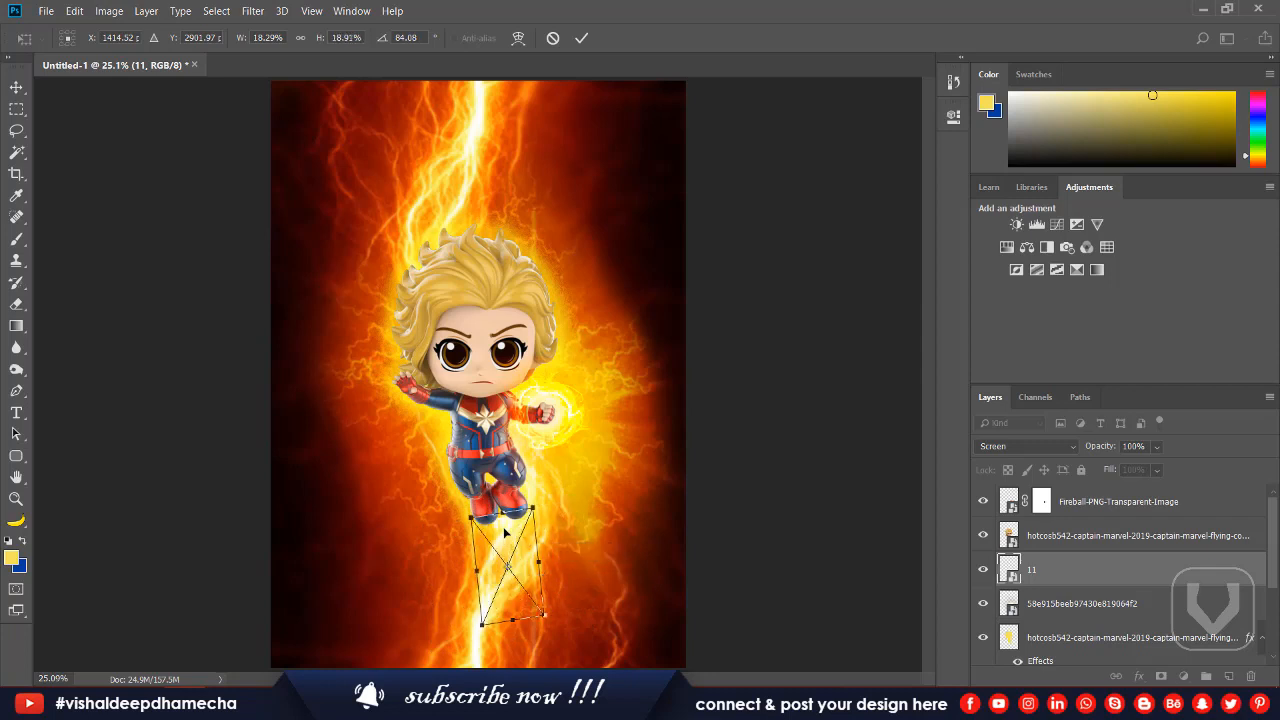
{"action": "left_click_drag", "start_coordinate": [507, 514], "coordinate": [580, 516]}
{"action": "left_click_drag", "start_coordinate": [488, 530], "coordinate": [486, 491]}
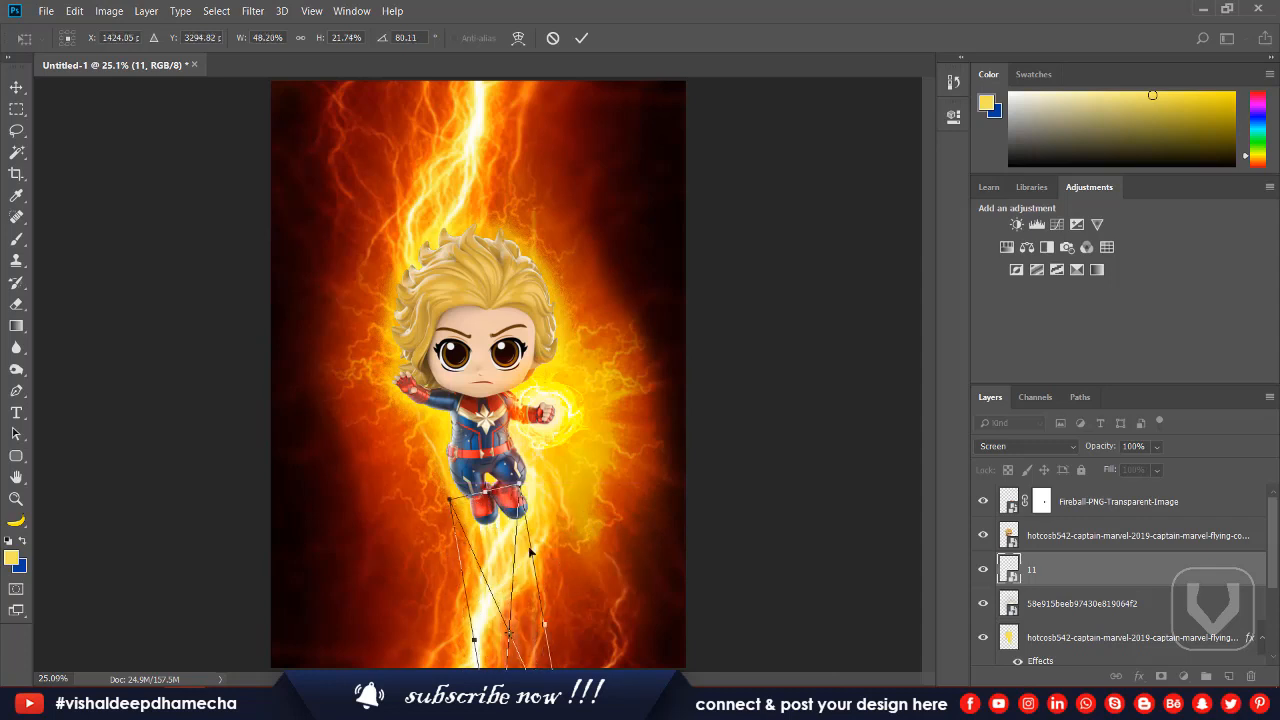
{"action": "key", "text": "Return"}
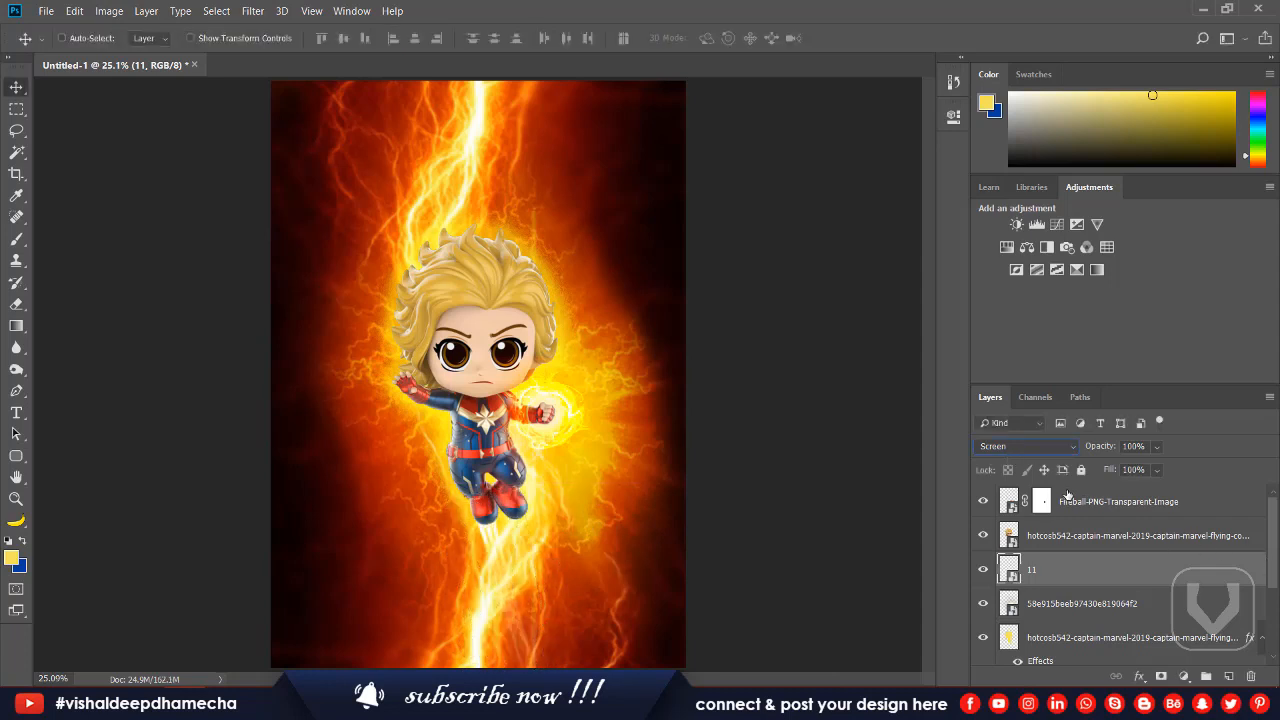
Duplicate the streak layer and fit the copy under the other boot, rotated to about 74°.
{"action": "key", "text": "ctrl+j"}
{"action": "key", "text": "ctrl+t"}
{"action": "left_click_drag", "start_coordinate": [507, 574], "coordinate": [534, 565]}
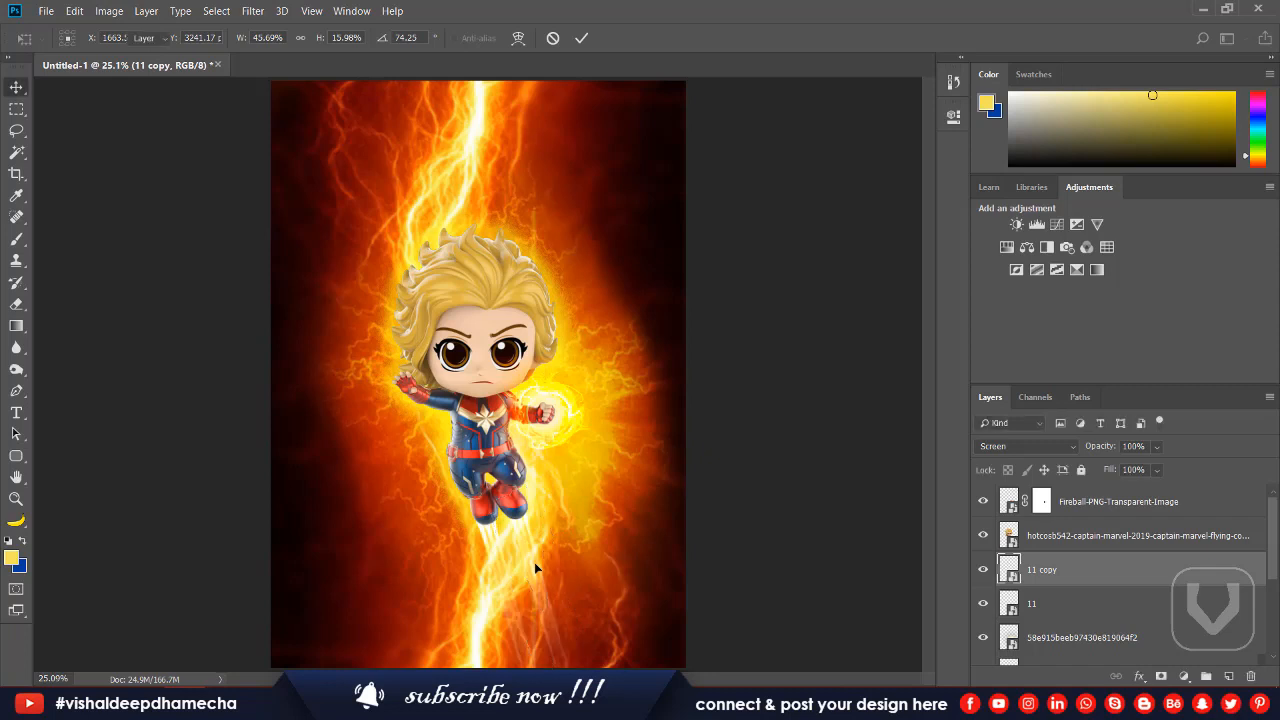
{"action": "key", "text": "Return"}
Rotate both streak layers together by about 1° and nudge them into place beneath the boots.
{"action": "left_click", "coordinate": [1044, 605], "text": "shift"}
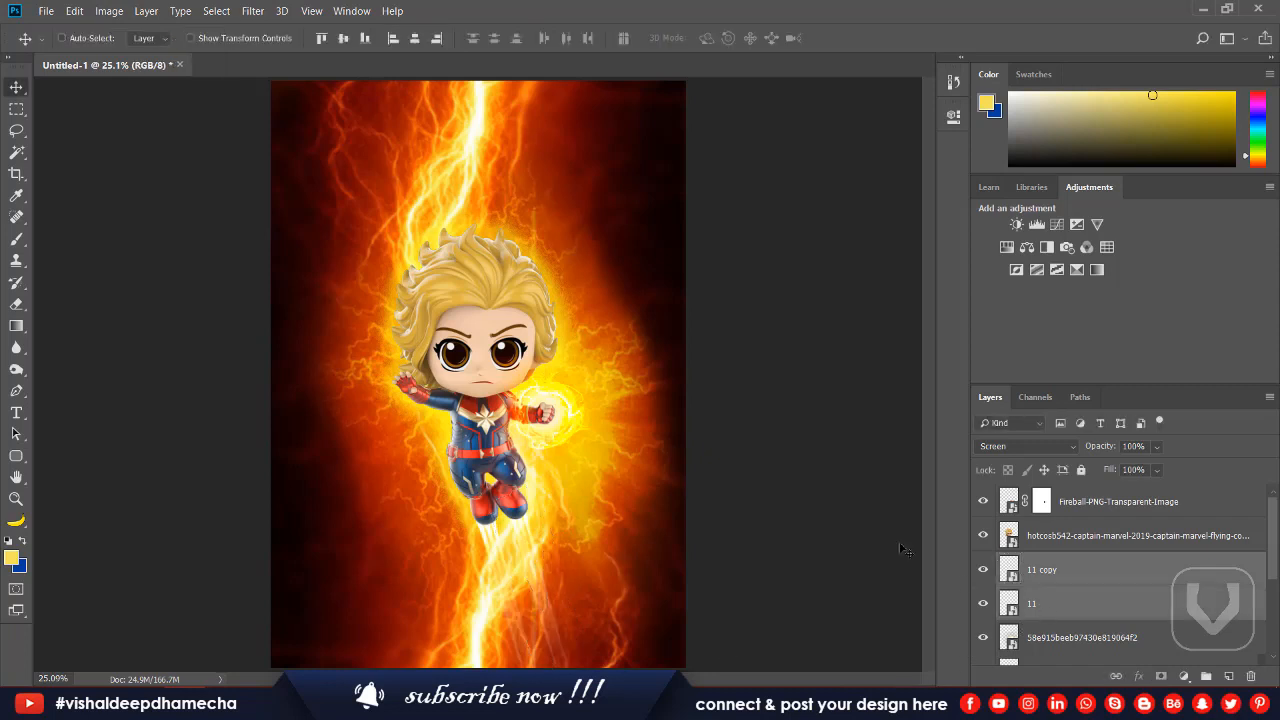
{"action": "key", "text": "ctrl+t"}
{"action": "left_click_drag", "start_coordinate": [669, 446], "coordinate": [682, 460]}
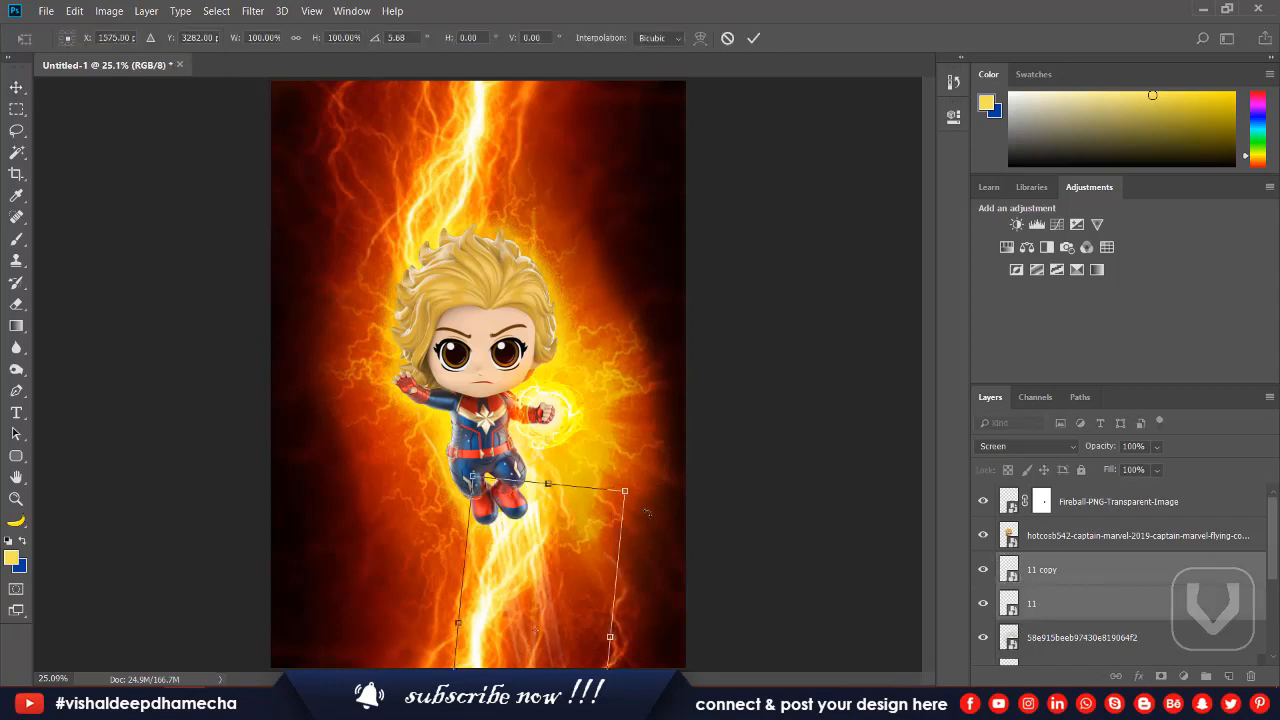
{"action": "left_click_drag", "start_coordinate": [561, 543], "coordinate": [553, 535]}
{"action": "left_click_drag", "start_coordinate": [638, 516], "coordinate": [590, 548]}
{"action": "key", "text": "Right"}
{"action": "key", "text": "Right"}
{"action": "key", "text": "Right"}
{"action": "key", "text": "Right"}
{"action": "key", "text": "Right"}
{"action": "key", "text": "Right"}
{"action": "key", "text": "Right"}
{"action": "key", "text": "Right"}
{"action": "key", "text": "Right"}
{"action": "key", "text": "Right"}
{"action": "key", "text": "Right"}
{"action": "key", "text": "Right"}
{"action": "key", "text": "Right"}
{"action": "key", "text": "Right"}
{"action": "key", "text": "Right"}
{"action": "key", "text": "Right"}
{"action": "key", "text": "Right"}
{"action": "key", "text": "Right"}
{"action": "key", "text": "Right"}
{"action": "key", "text": "Right"}
{"action": "key", "text": "Up"}
{"action": "key", "text": "Up"}
{"action": "key", "text": "Up"}
{"action": "key", "text": "Up"}
{"action": "key", "text": "Up"}
{"action": "key", "text": "Up"}
{"action": "key", "text": "Up"}
{"action": "key", "text": "Up"}
{"action": "key", "text": "Up"}
{"action": "key", "text": "Up"}
{"action": "key", "text": "Up"}
{"action": "key", "text": "Up"}
{"action": "key", "text": "Up"}
{"action": "key", "text": "Up"}
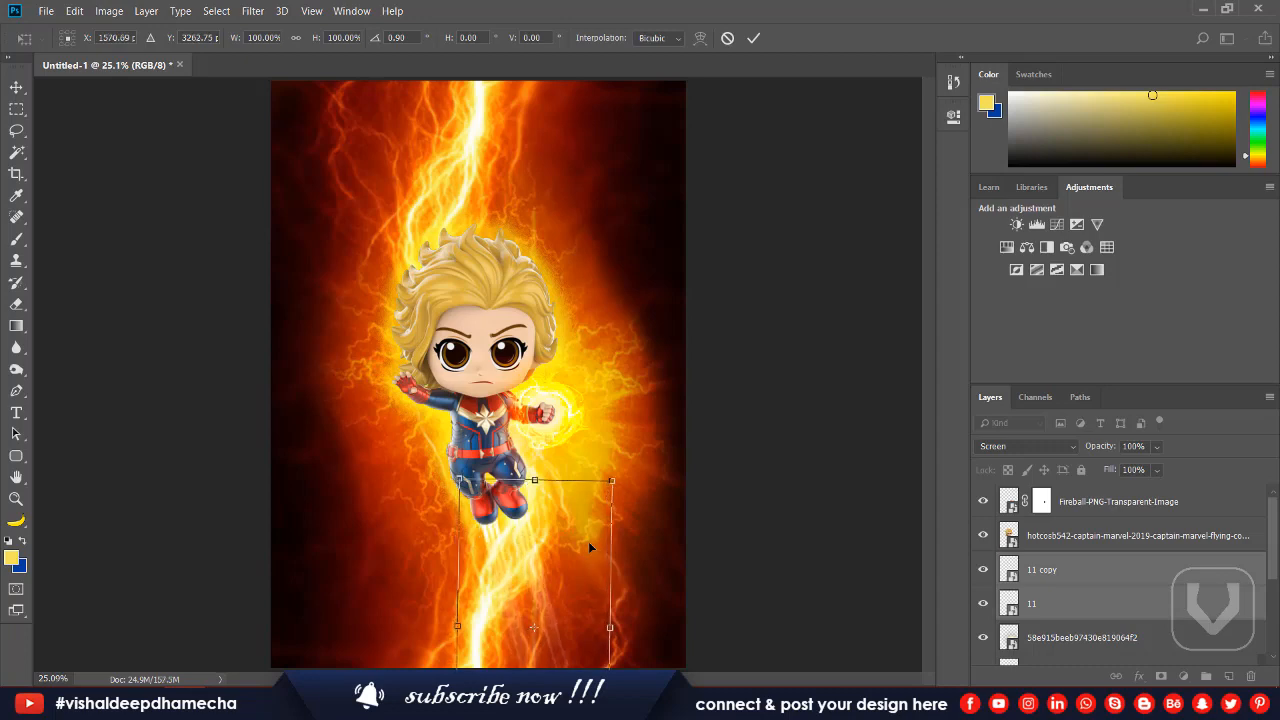
{"action": "key", "text": "Return"}
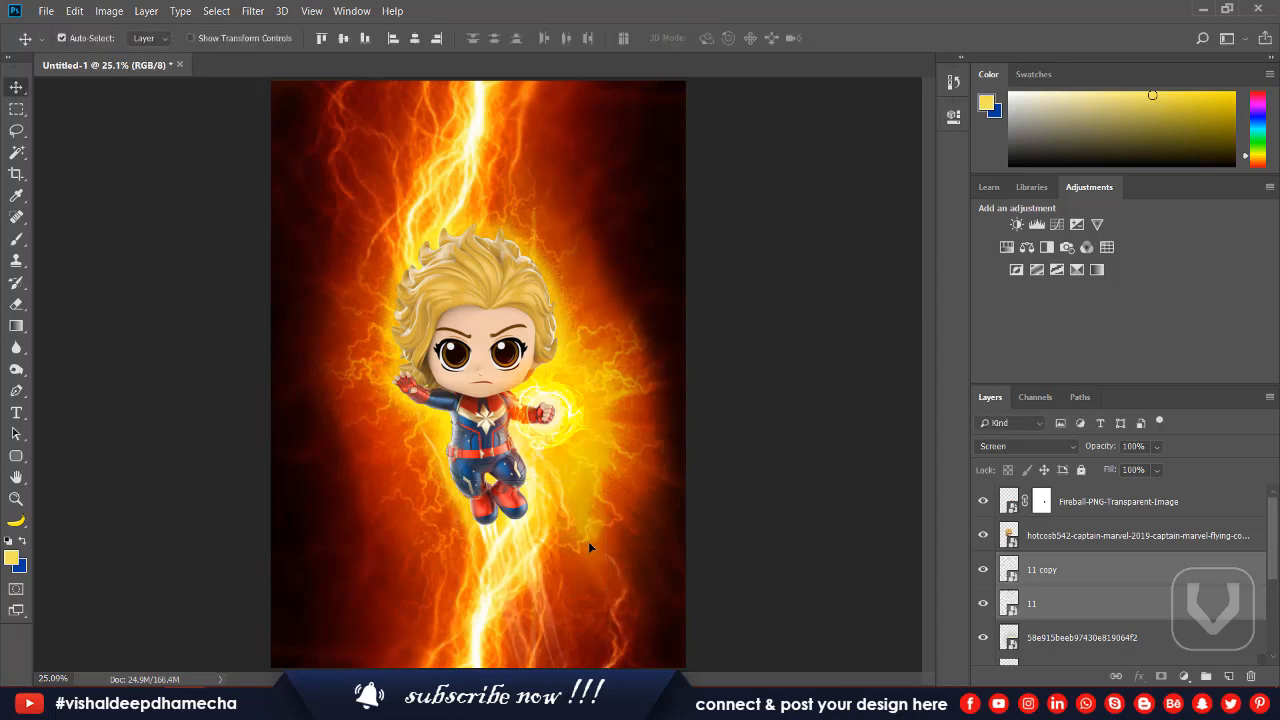
Place the flame image 1 from the Captain Marvel folder, bring it to the front and set its blend mode to Color Dodge.
{"action": "key", "text": "alt+Tab"}
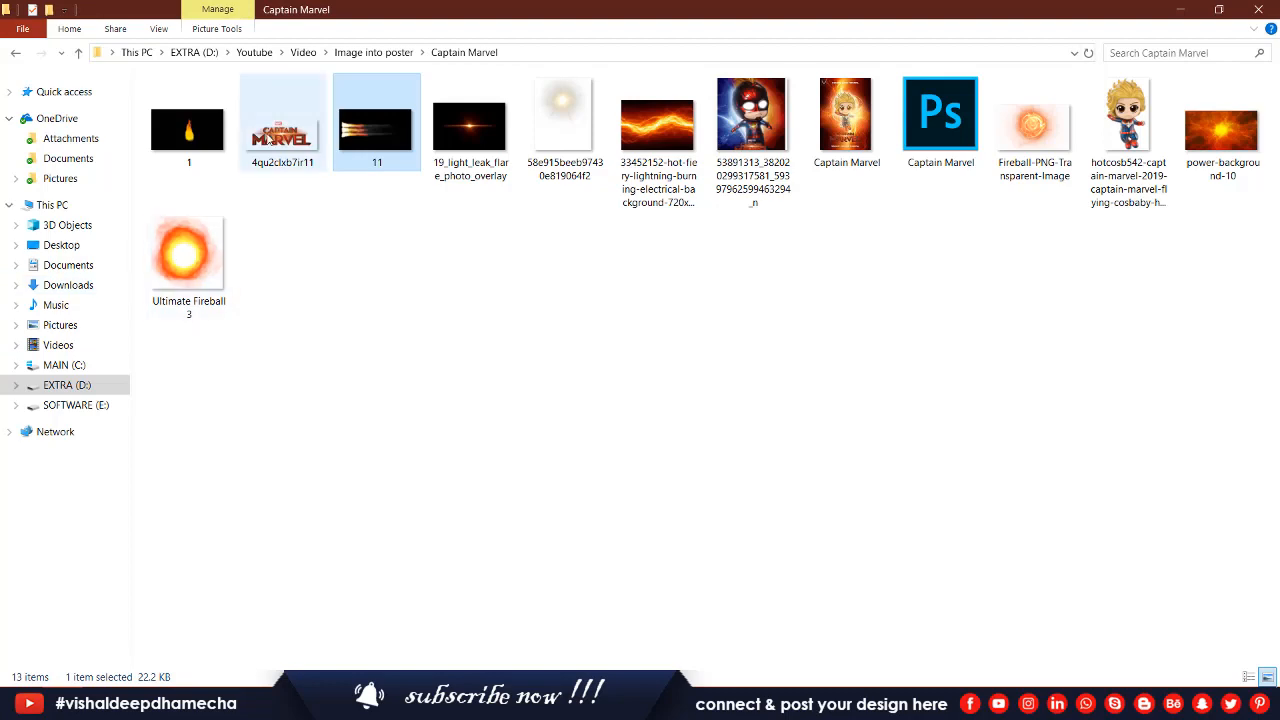
{"action": "left_click", "coordinate": [195, 143]}
{"action": "left_click_drag", "start_coordinate": [195, 143], "coordinate": [300, 200]}
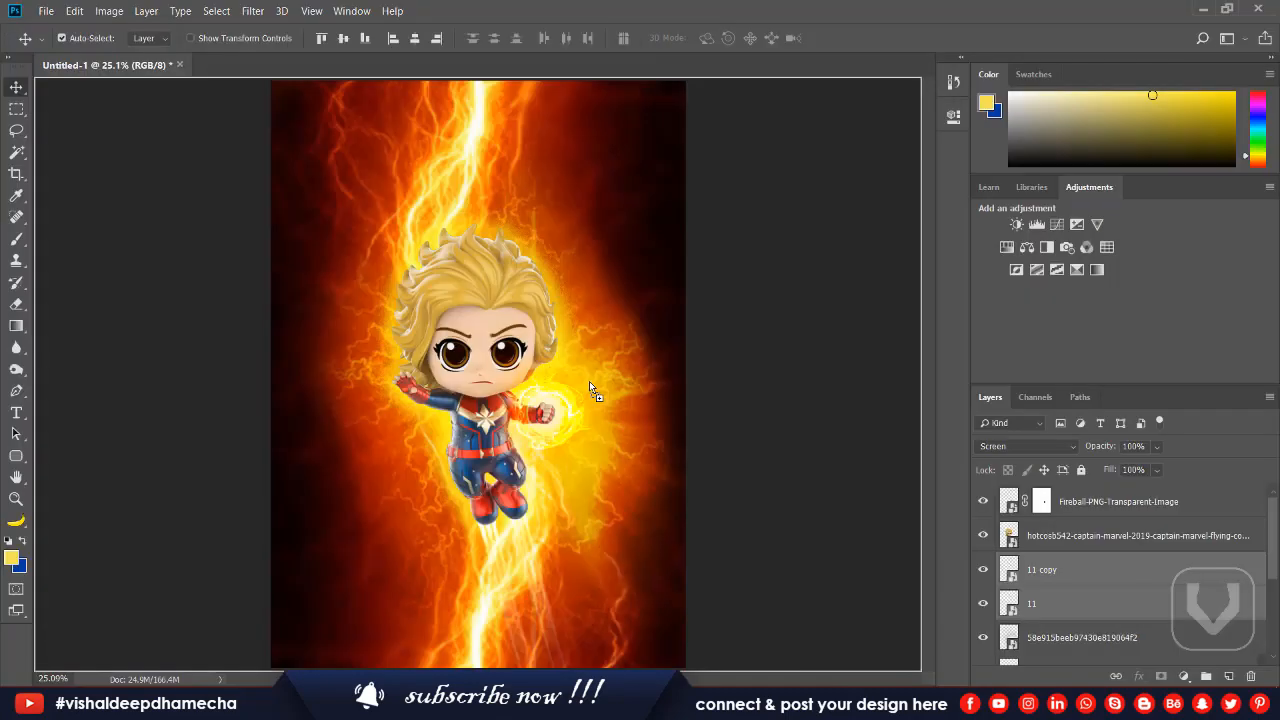
{"action": "left_click_drag", "start_coordinate": [589, 381], "coordinate": [555, 420]}
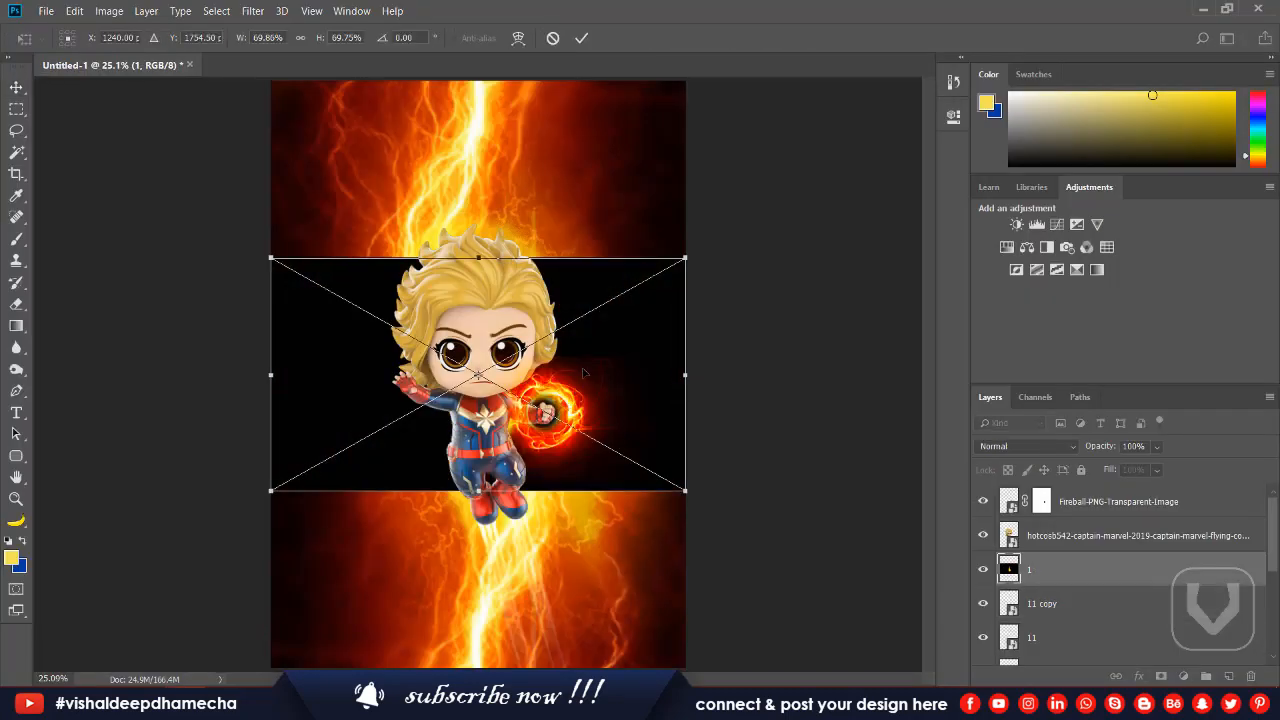
{"action": "key", "text": "Return"}
{"action": "key", "text": "ctrl+shift+bracketright"}
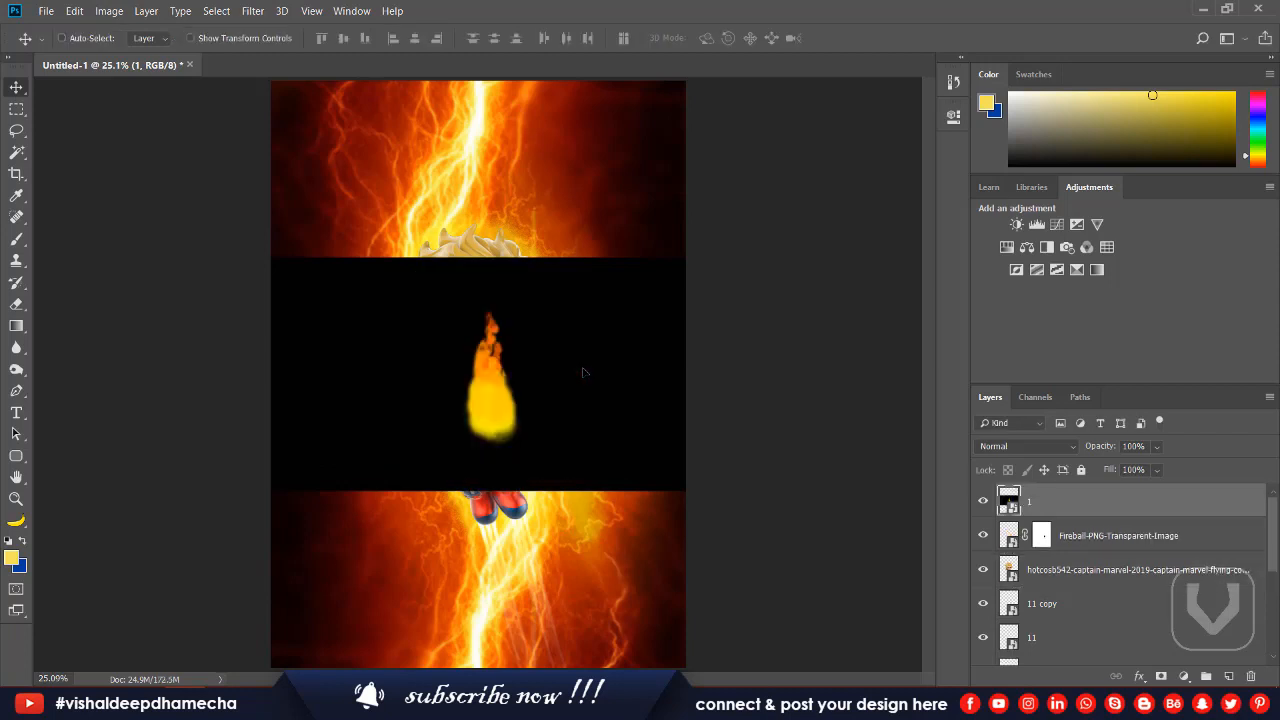
{"action": "left_click", "coordinate": [990, 446]}
{"action": "left_click", "coordinate": [993, 446]}
{"action": "scroll", "coordinate": [993, 446], "scroll_direction": "down", "scroll_amount": 7}
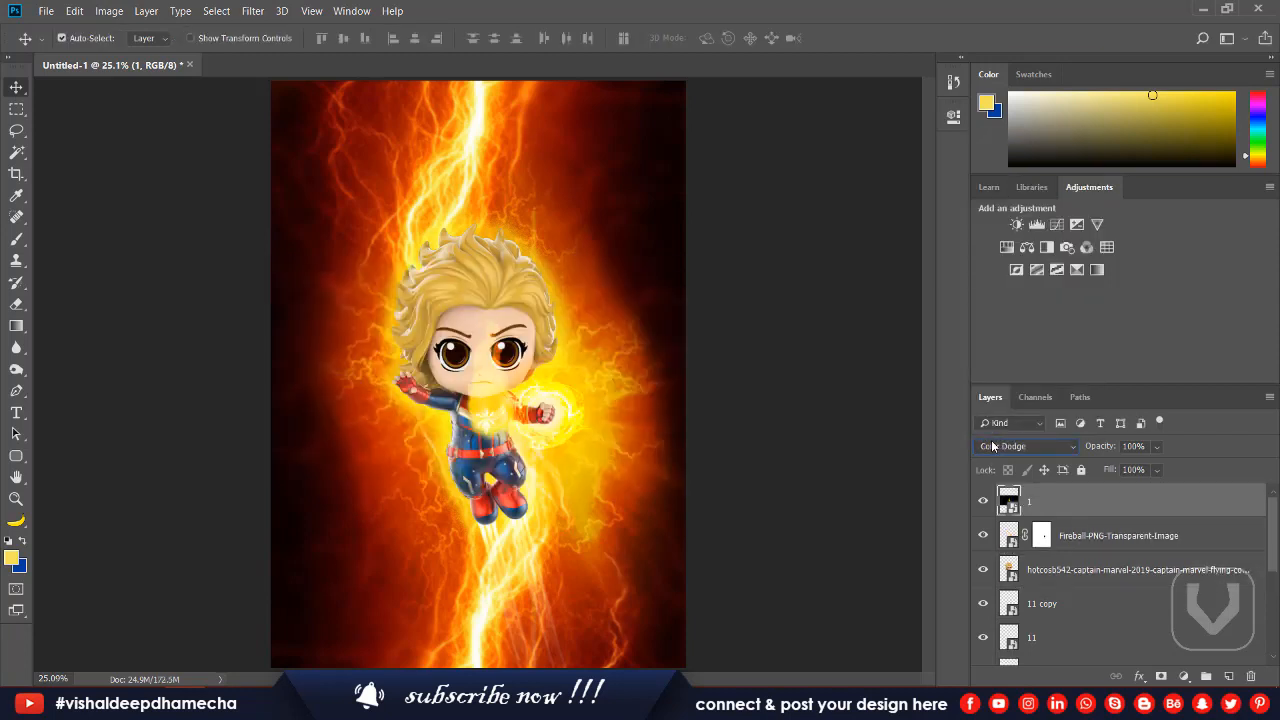
Fit the flame over the fireball fist at about 77% scale and 16° rotation, and set its opacity to 55%.
{"action": "key", "text": "ctrl+t"}
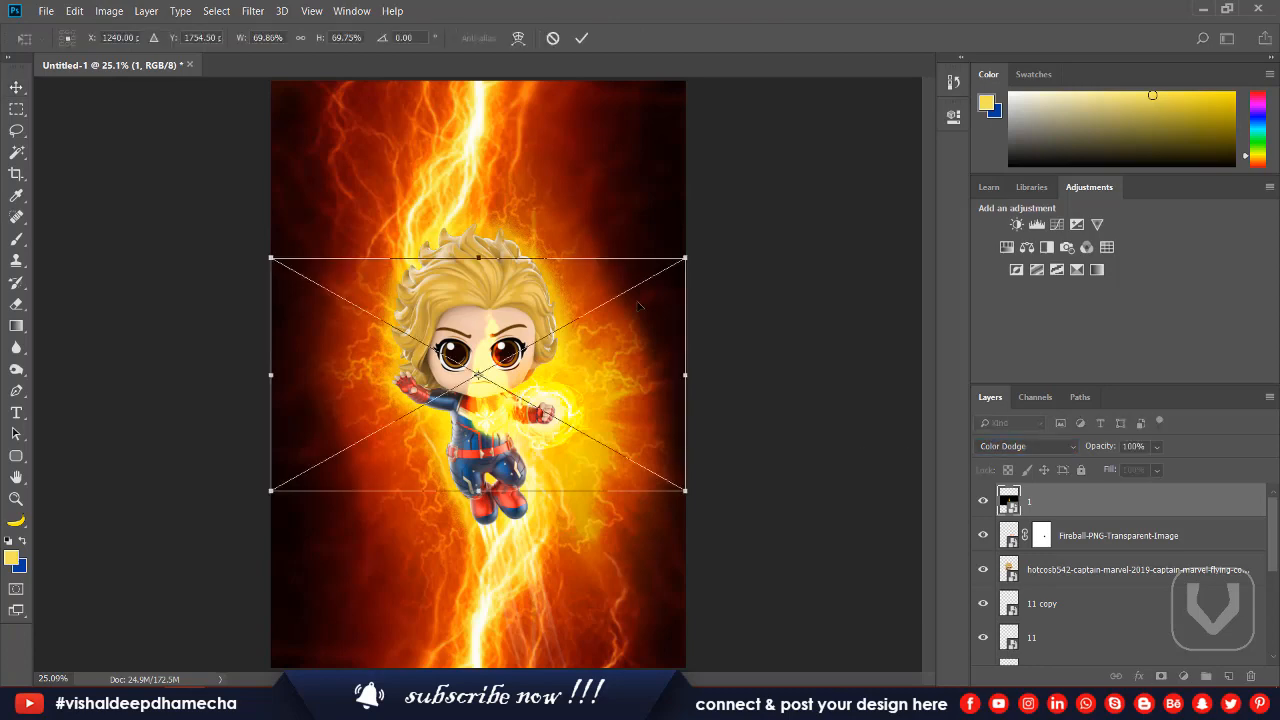
{"action": "left_click_drag", "start_coordinate": [679, 251], "coordinate": [893, 137]}
{"action": "left_click_drag", "start_coordinate": [700, 233], "coordinate": [657, 164]}
{"action": "left_click_drag", "start_coordinate": [622, 217], "coordinate": [774, 253]}
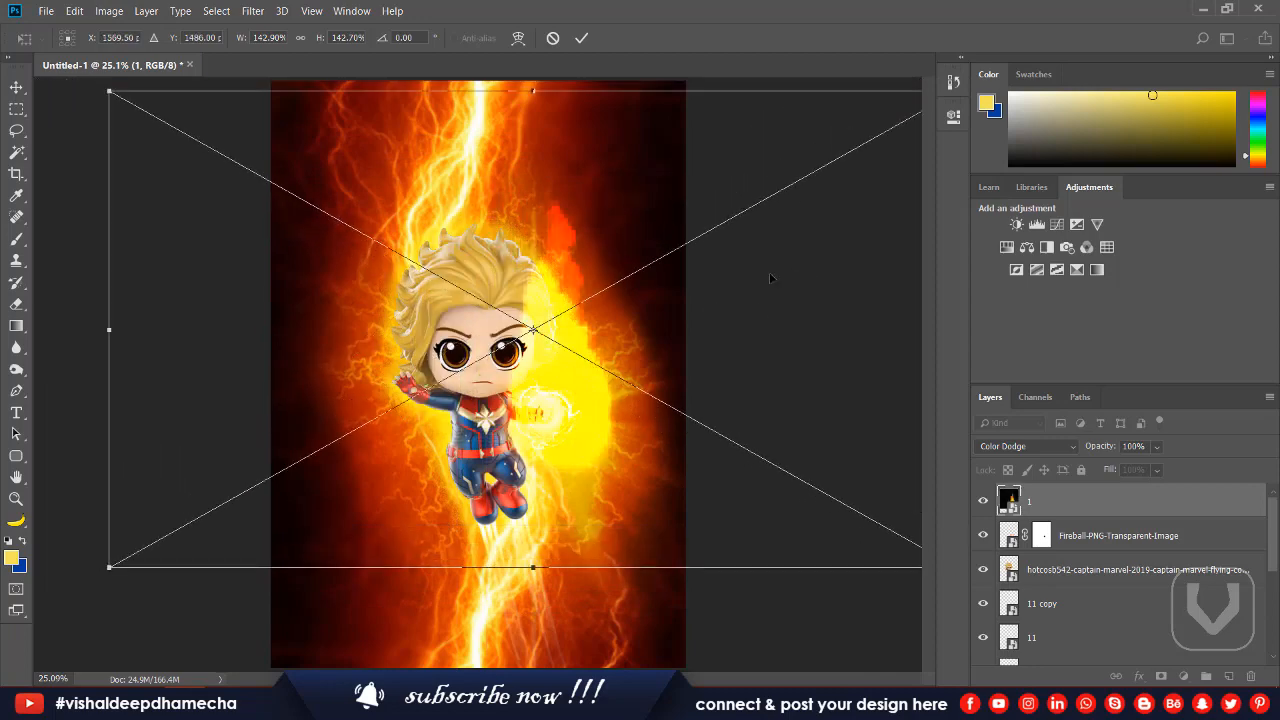
{"action": "left_click_drag", "start_coordinate": [106, 87], "coordinate": [317, 176]}
{"action": "left_click_drag", "start_coordinate": [629, 330], "coordinate": [632, 365]}
{"action": "left_click_drag", "start_coordinate": [791, 380], "coordinate": [812, 450]}
{"action": "left_click_drag", "start_coordinate": [710, 416], "coordinate": [735, 416]}
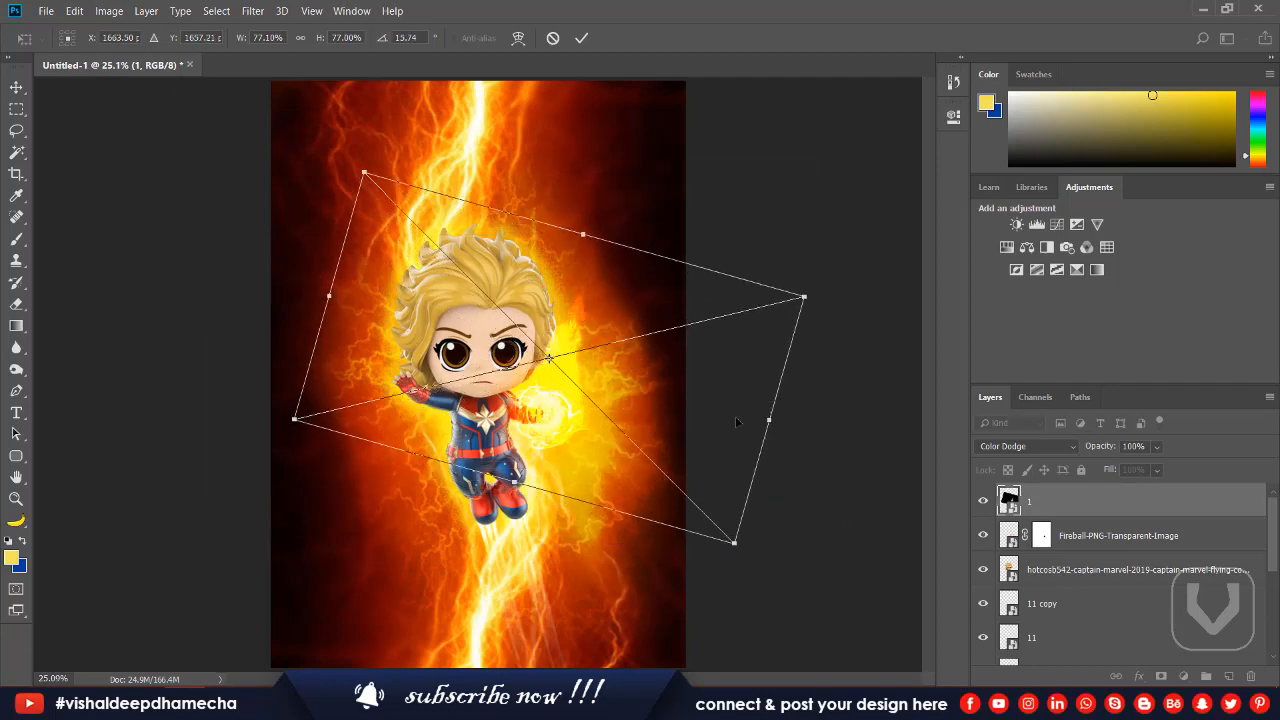
{"action": "key", "text": "Return"}
{"action": "left_click_drag", "start_coordinate": [1100, 453], "coordinate": [1058, 467]}
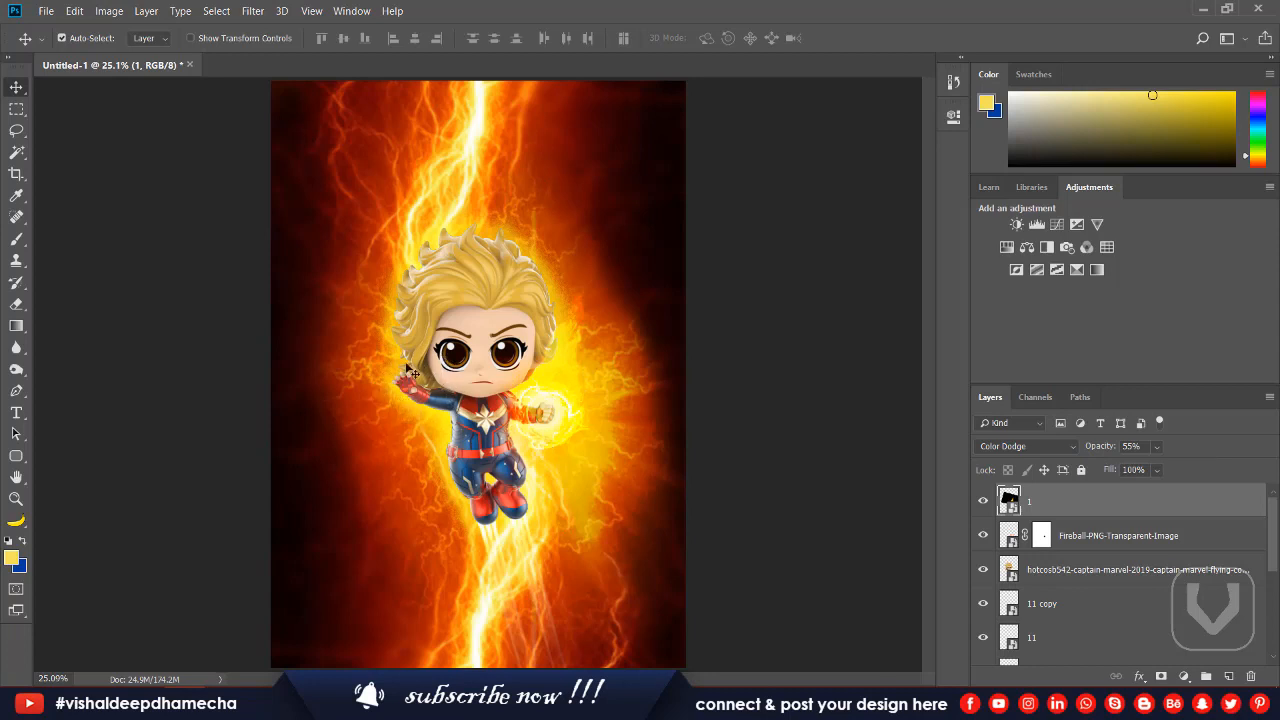
Duplicate the flame layer onto the other raised hand, scaled to about 51% by 63% and rotated about -24°.
{"action": "left_click_drag", "start_coordinate": [562, 388], "coordinate": [396, 393]}
{"action": "key", "text": "ctrl+t"}
{"action": "left_click_drag", "start_coordinate": [554, 293], "coordinate": [529, 276]}
{"action": "left_click_drag", "start_coordinate": [675, 348], "coordinate": [600, 182]}
{"action": "left_click_drag", "start_coordinate": [402, 391], "coordinate": [414, 406]}
{"action": "mouse_move", "coordinate": [545, 172]}
{"action": "left_mouse_down"}
{"action": "mouse_move", "coordinate": [500, 172]}
{"action": "mouse_move", "coordinate": [540, 186]}
{"action": "left_mouse_up"}
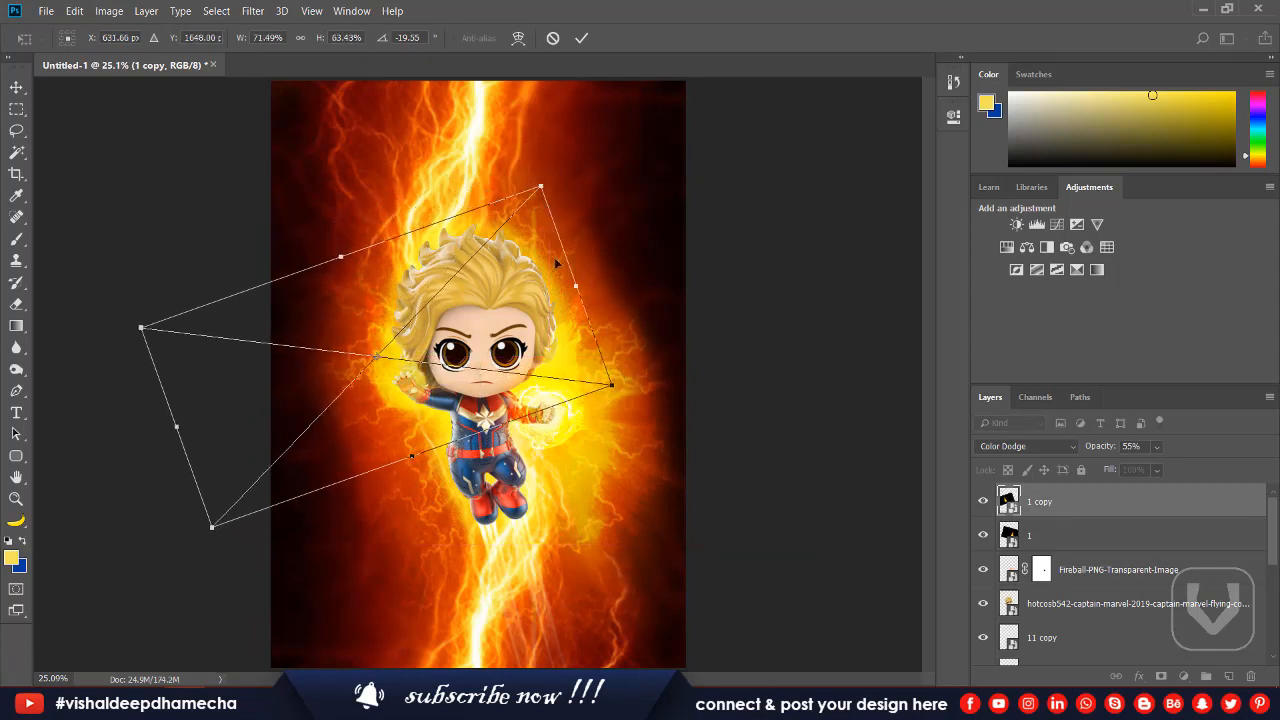
{"action": "left_click_drag", "start_coordinate": [574, 287], "coordinate": [531, 307]}
{"action": "key", "text": "Return"}
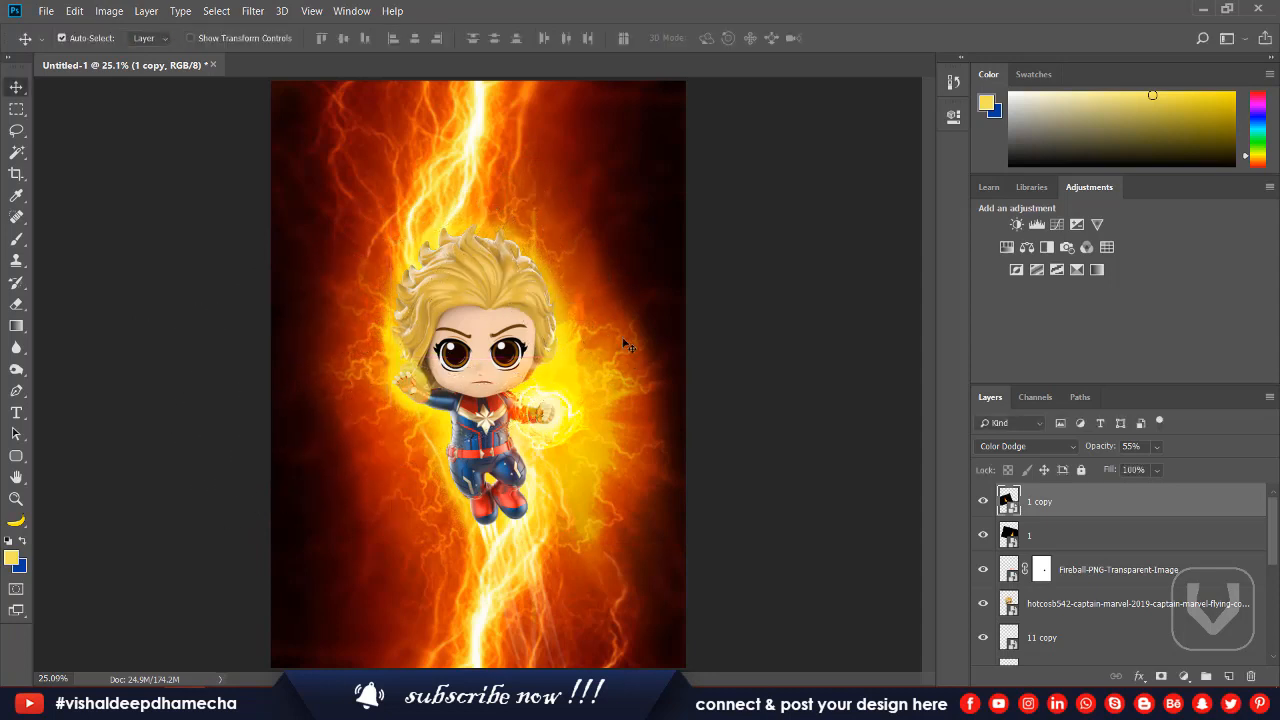
{"action": "key", "text": "ctrl+t"}
{"action": "left_click_drag", "start_coordinate": [692, 424], "coordinate": [655, 378]}
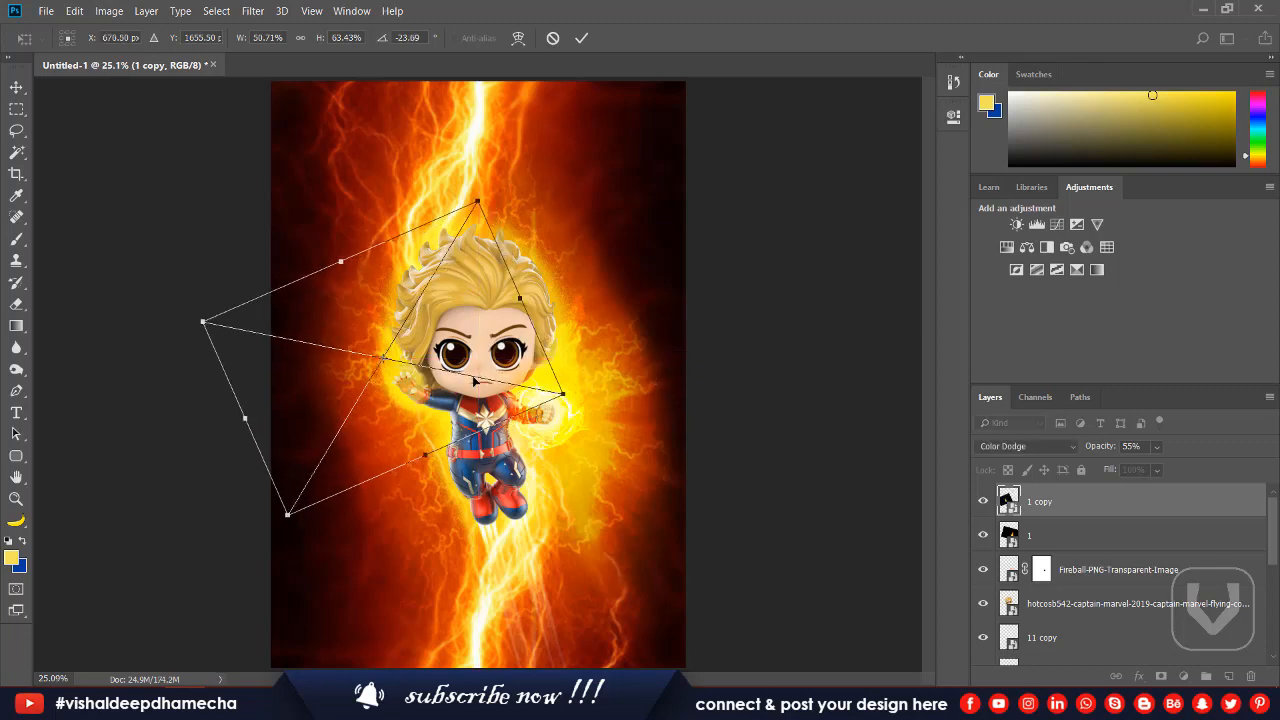
{"action": "key", "text": "Return"}
Place the light-ray image 58e915beeb97430e819064f2 again, scaled to about 20% and centred over the raised hand opposite the fireball fist.
{"action": "key", "text": "alt+Tab"}
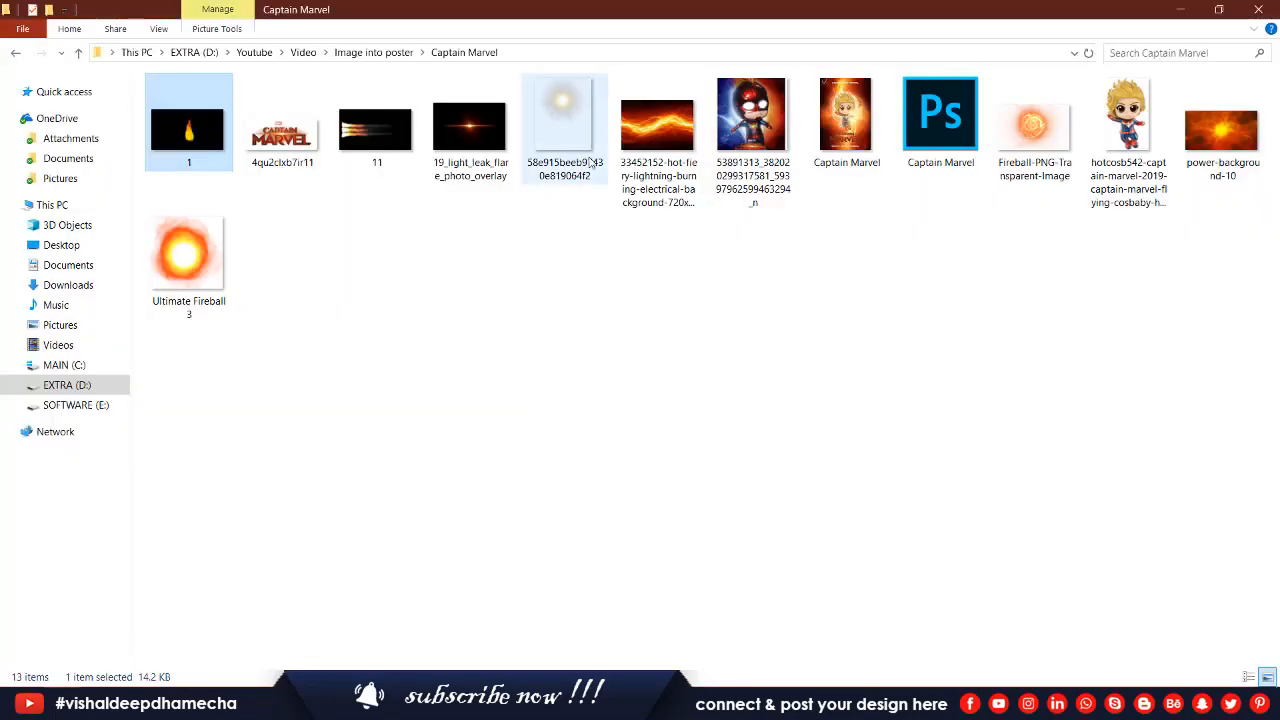
{"action": "key", "text": "alt+Tab"}
{"action": "left_click_drag", "start_coordinate": [549, 125], "coordinate": [480, 370]}
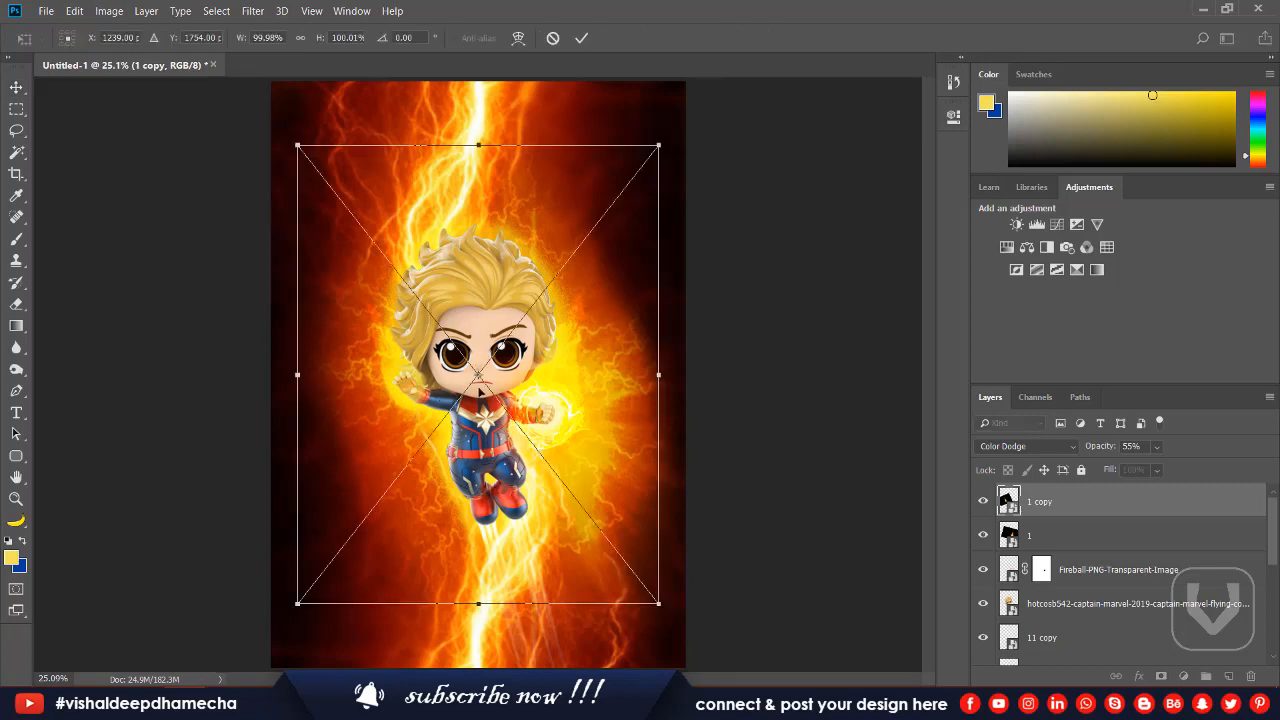
{"action": "left_click_drag", "start_coordinate": [655, 143], "coordinate": [547, 283]}
{"action": "left_click_drag", "start_coordinate": [487, 376], "coordinate": [423, 422]}
{"action": "left_click_drag", "start_coordinate": [488, 325], "coordinate": [448, 375]}
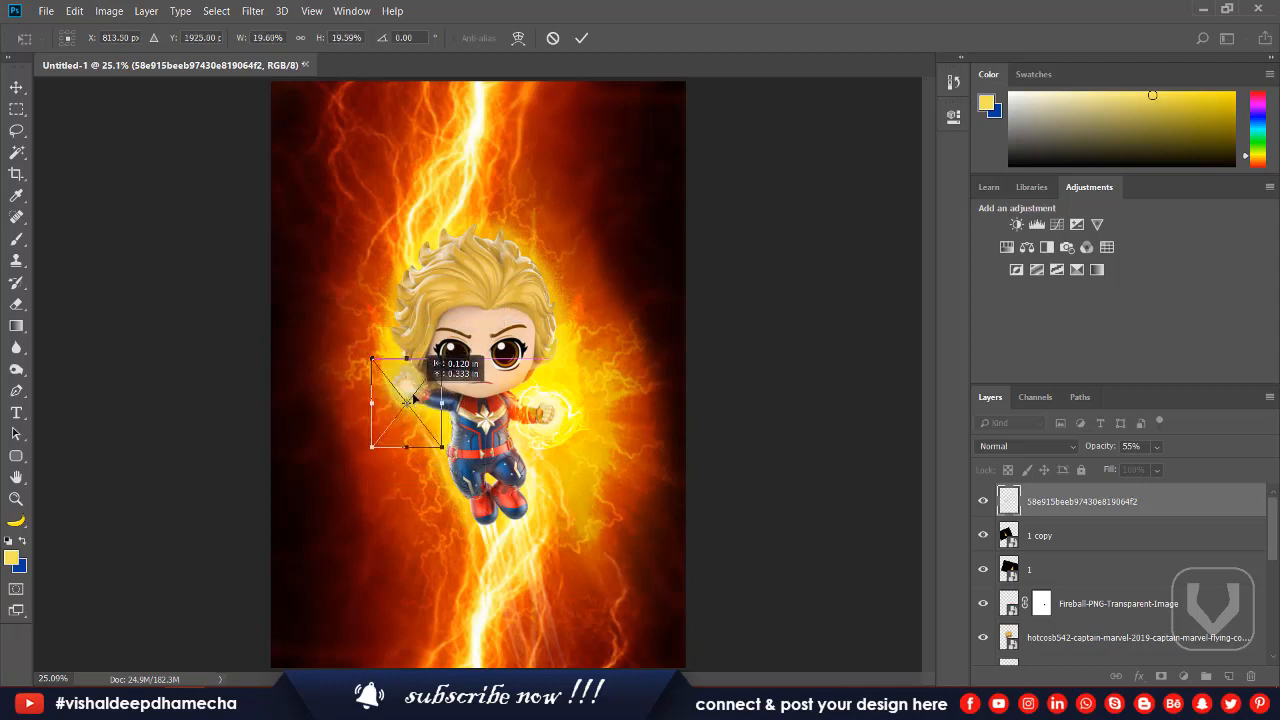
{"action": "key", "text": "Return"}
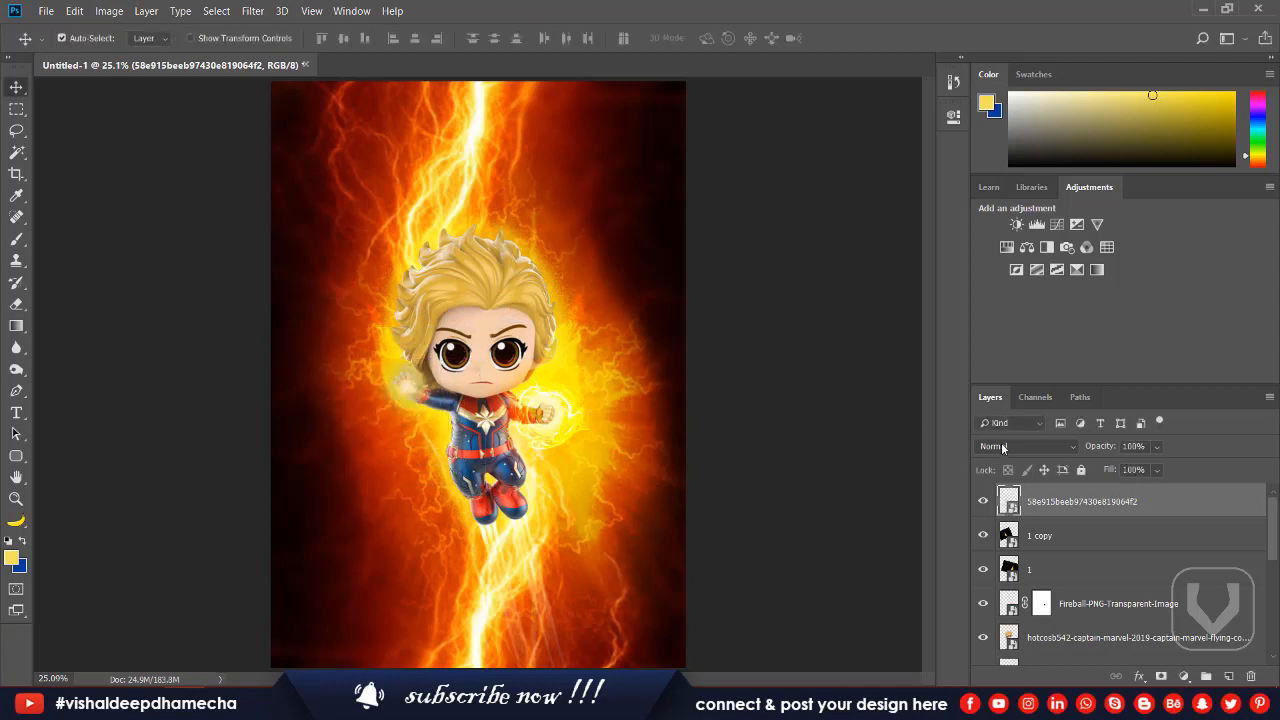
Set the new light-ray layer's blend mode to Linear Dodge (Add).
{"action": "left_click", "coordinate": [1003, 448]}
{"action": "key", "text": "Down"}
{"action": "key", "text": "Down"}
{"action": "key", "text": "Return"}
{"action": "key", "text": "Down"}
{"action": "key", "text": "Down"}
{"action": "key", "text": "Down"}
{"action": "key", "text": "Down"}
{"action": "key", "text": "Down"}
{"action": "key", "text": "Down"}
{"action": "key", "text": "Down"}
{"action": "key", "text": "Down"}
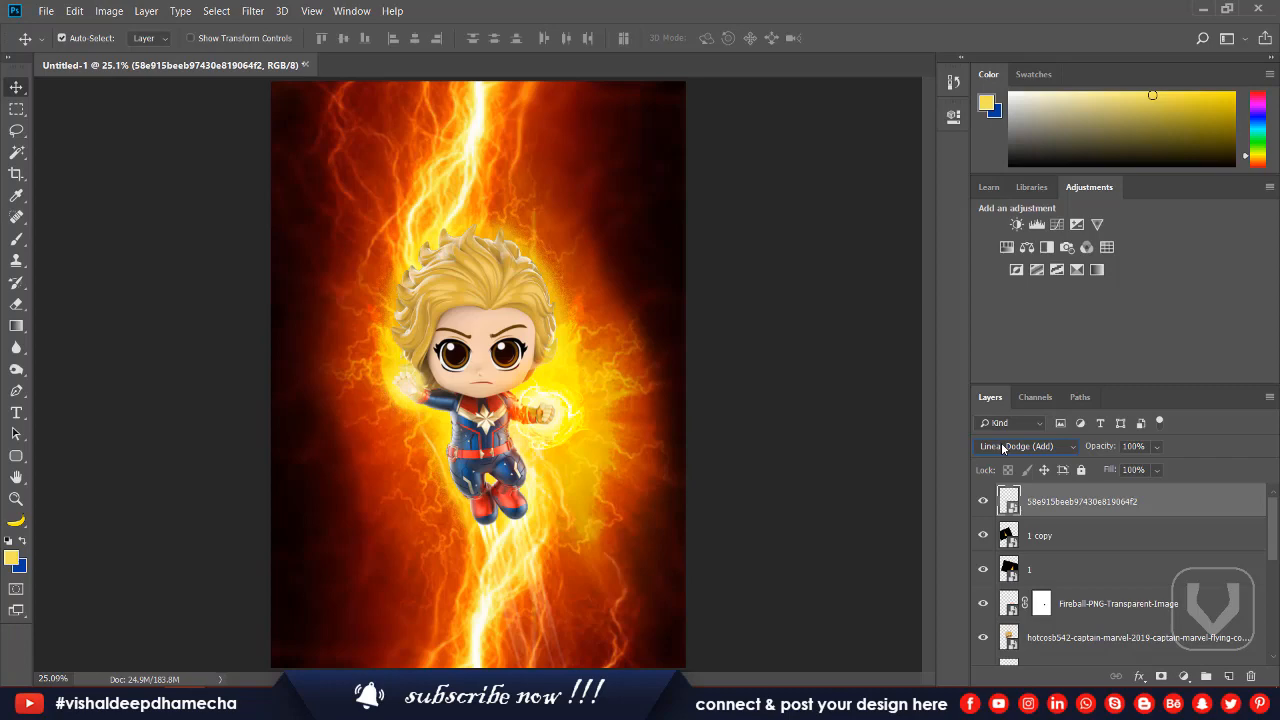
Place the Ultimate Fireball 3 image from the Captain Marvel folder over the figure and enlarge it.
{"action": "key", "text": "alt+Tab"}
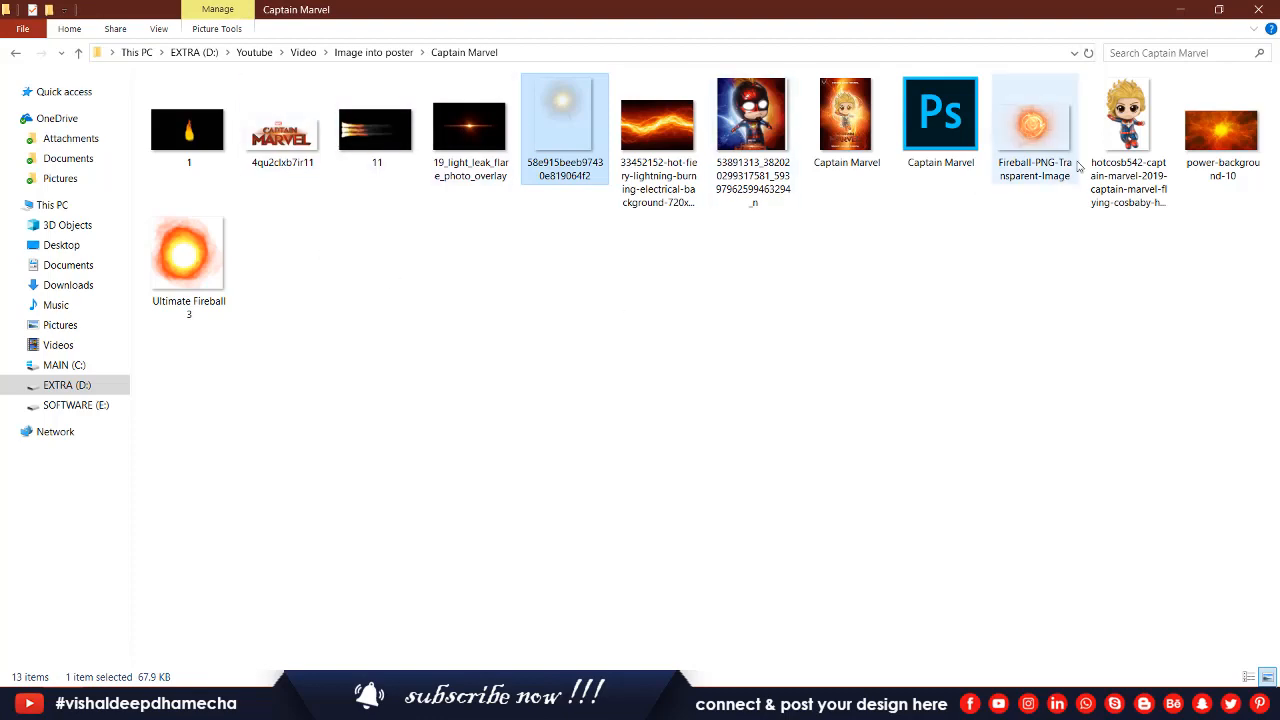
{"action": "left_click_drag", "start_coordinate": [186, 255], "coordinate": [501, 374]}
{"action": "left_click_drag", "start_coordinate": [688, 167], "coordinate": [729, 123]}
{"action": "key", "text": "Return"}
Move the Ultimate Fireball 3 layer down the stack, beneath the figure and both boot-streak layers.
{"action": "left_click_drag", "start_coordinate": [1083, 517], "coordinate": [1110, 627]}
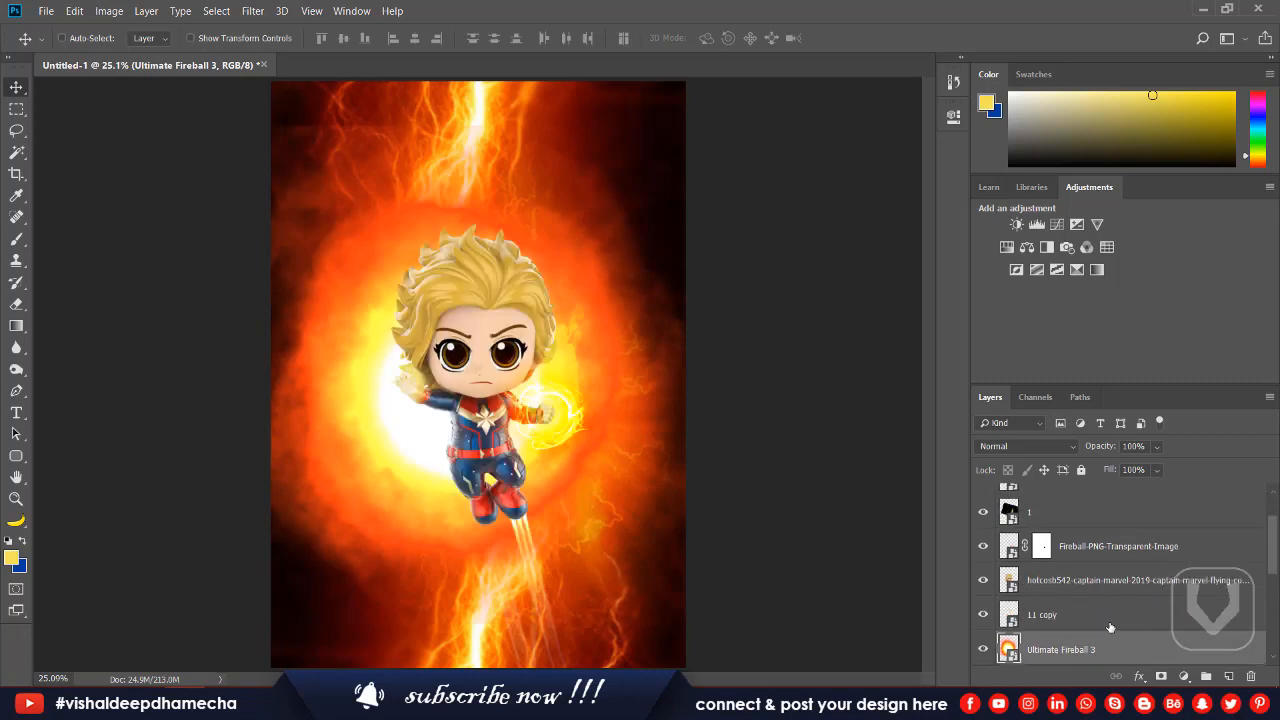
{"action": "key", "text": "ctrl+]"}
{"action": "key", "text": "ctrl+["}
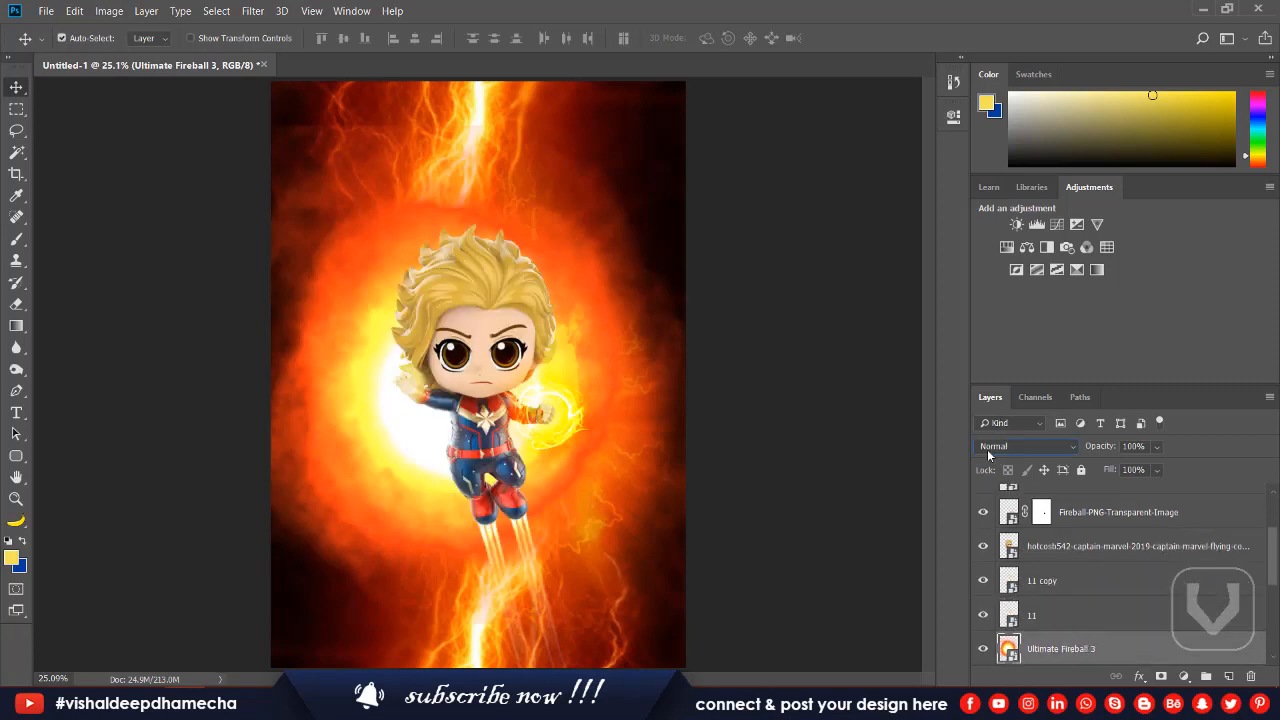
Try several blend modes on the Ultimate Fireball 3 layer and settle on Lighten.
{"action": "scroll", "coordinate": [987, 451], "scroll_direction": "down", "scroll_amount": 8}
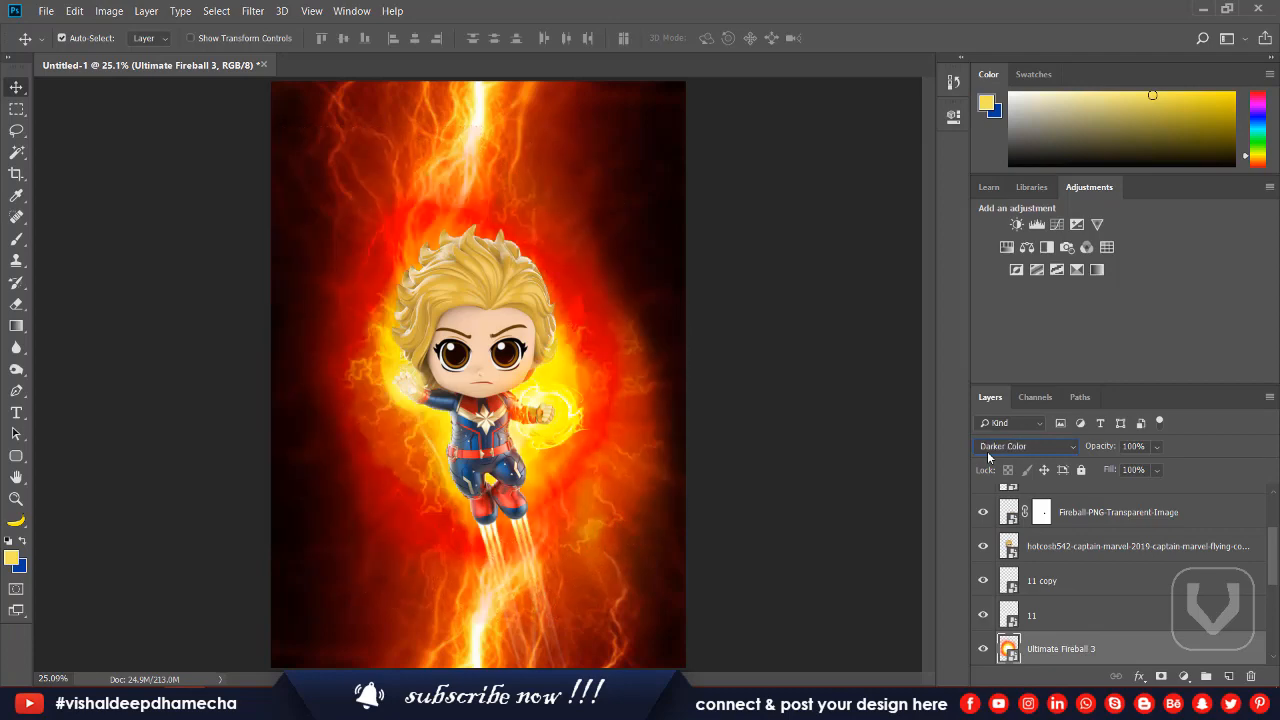
{"action": "scroll", "coordinate": [987, 451], "scroll_direction": "down", "scroll_amount": 4}
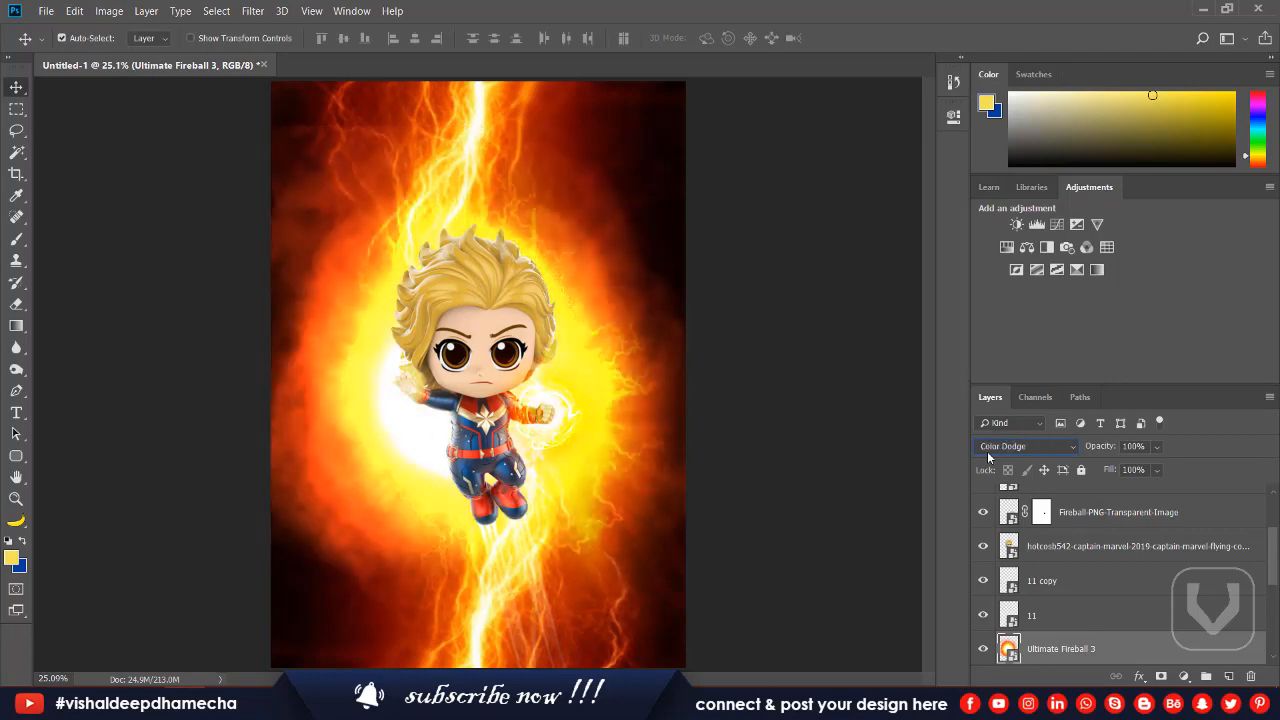
{"action": "scroll", "coordinate": [987, 451], "scroll_direction": "down", "scroll_amount": 8}
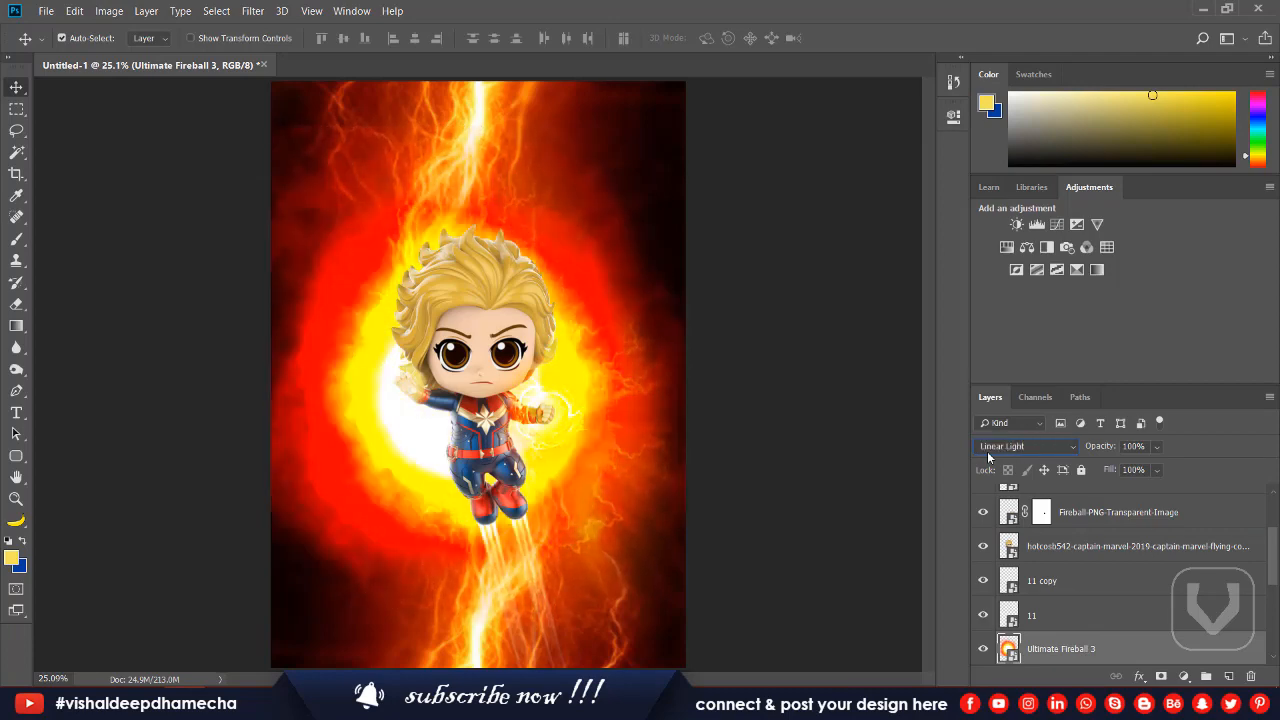
{"action": "scroll", "coordinate": [987, 451], "scroll_direction": "up", "scroll_amount": 13}
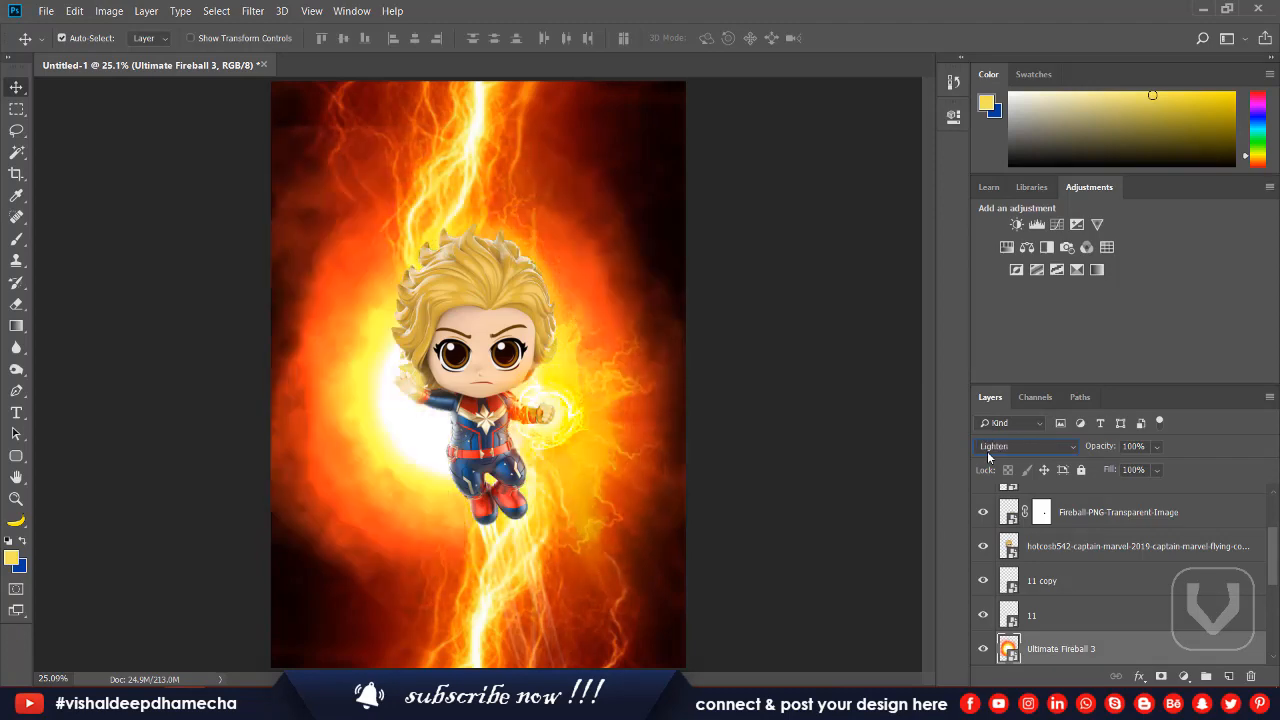
Shift the fireball sideways to centre it behind the figure, lower its opacity to 52% and compare the poster with and without it.
{"action": "key", "text": "ctrl+t"}
{"action": "left_click_drag", "start_coordinate": [719, 306], "coordinate": [748, 304]}
{"action": "key", "text": "Return"}
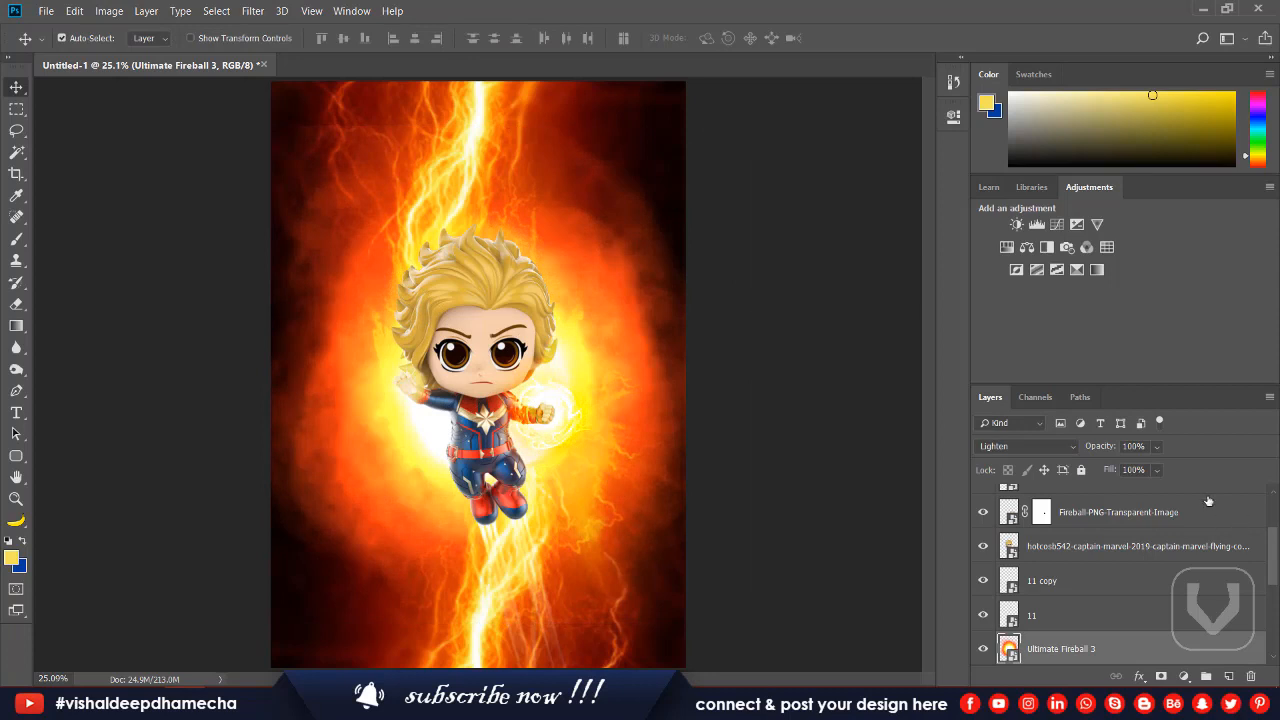
{"action": "left_click_drag", "start_coordinate": [1105, 447], "coordinate": [1067, 470]}
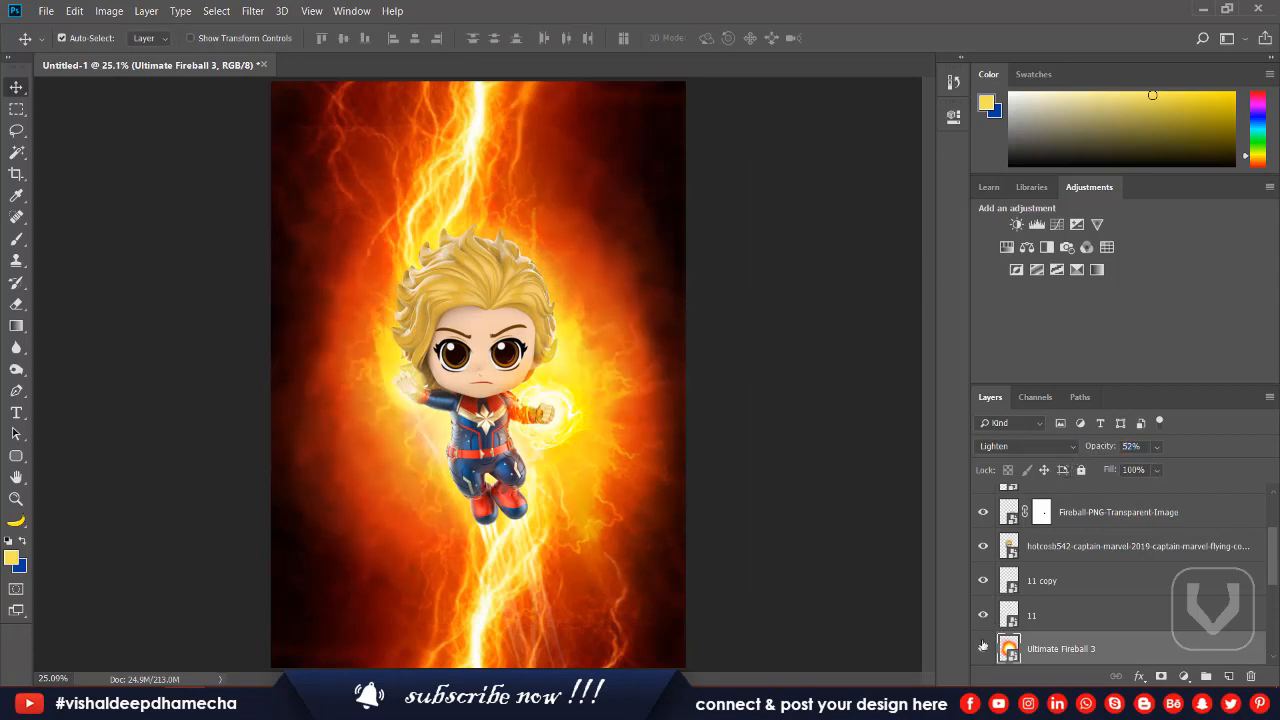
{"action": "left_click", "coordinate": [981, 650]}
{"action": "left_click", "coordinate": [982, 650]}
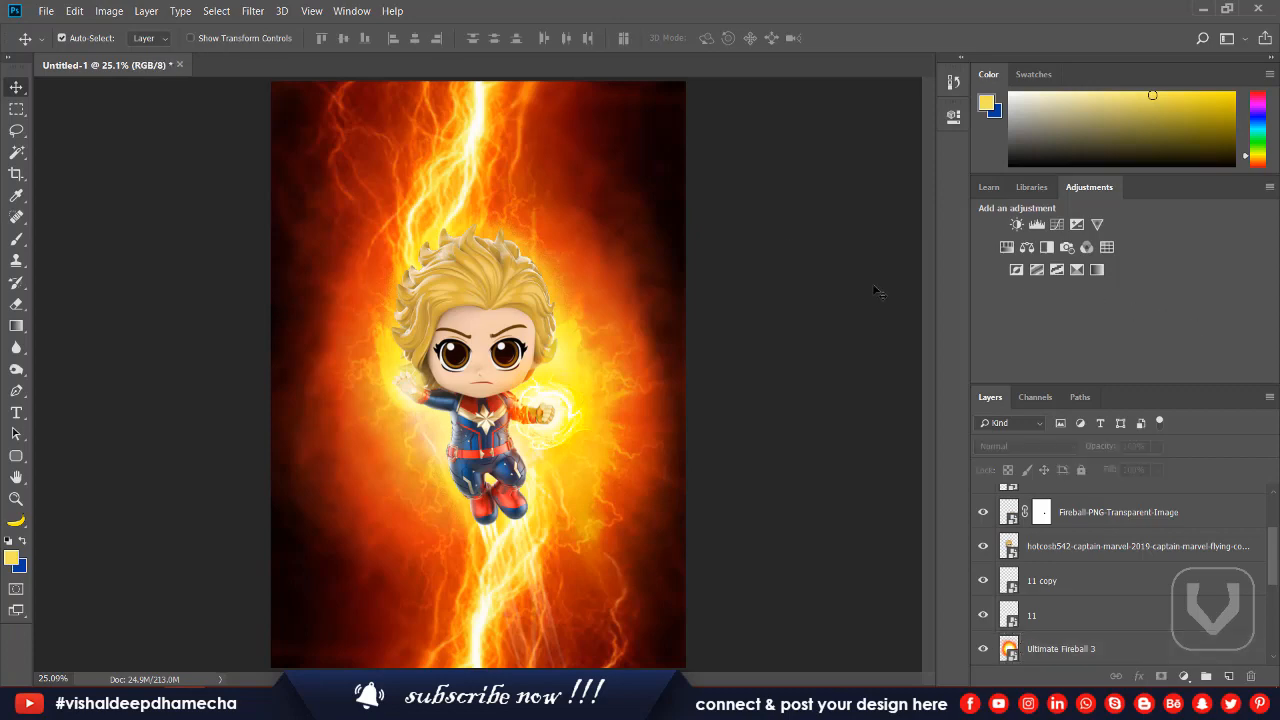
Place the Captain Marvel logo image 4qu2clxb7ir11 below the figure's boots, scaled to about 19.70%.
{"action": "key", "text": "alt+Tab"}
{"action": "left_click_drag", "start_coordinate": [255, 140], "coordinate": [491, 555]}
{"action": "key", "text": "alt+Tab"}
{"action": "left_click_drag", "start_coordinate": [652, 292], "coordinate": [638, 524]}
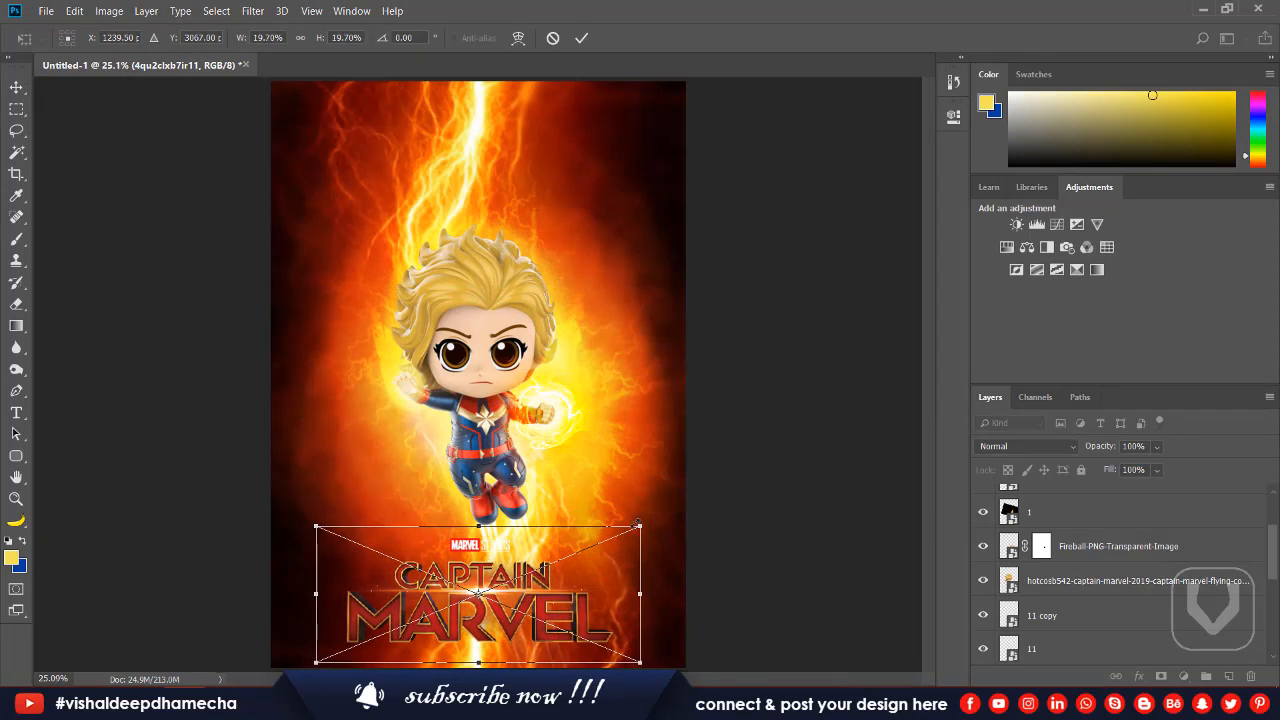
{"action": "key", "text": "Return"}
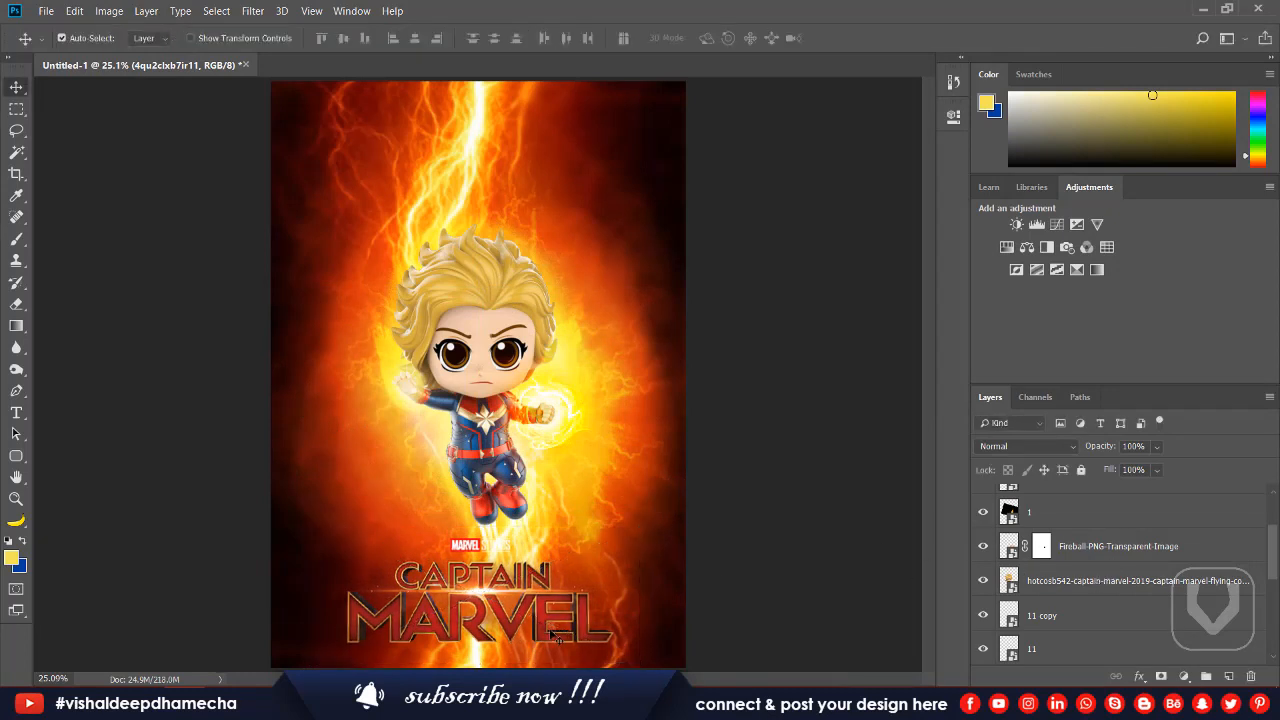
Rasterize the logo layer and delete the small MARVEL badge above the title, leaving no active selection.
{"action": "scroll", "coordinate": [1146, 530], "scroll_direction": "up", "scroll_amount": 3}
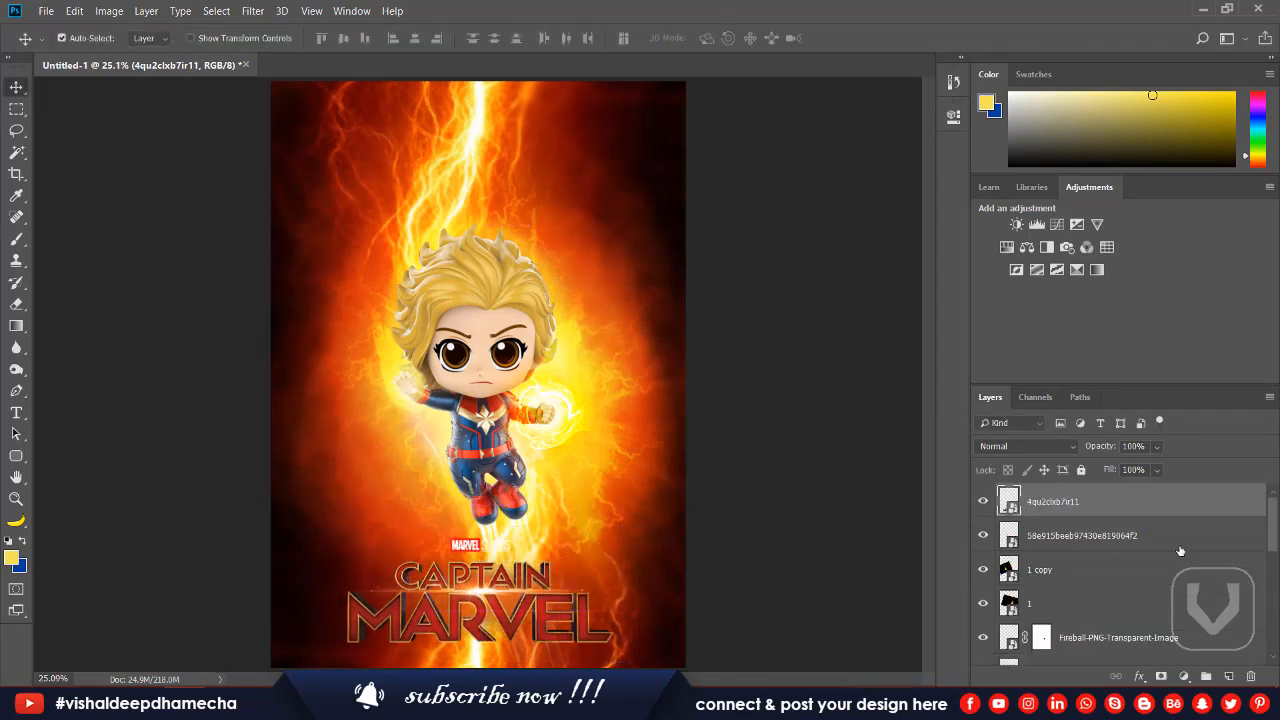
{"action": "right_click", "coordinate": [1117, 507]}
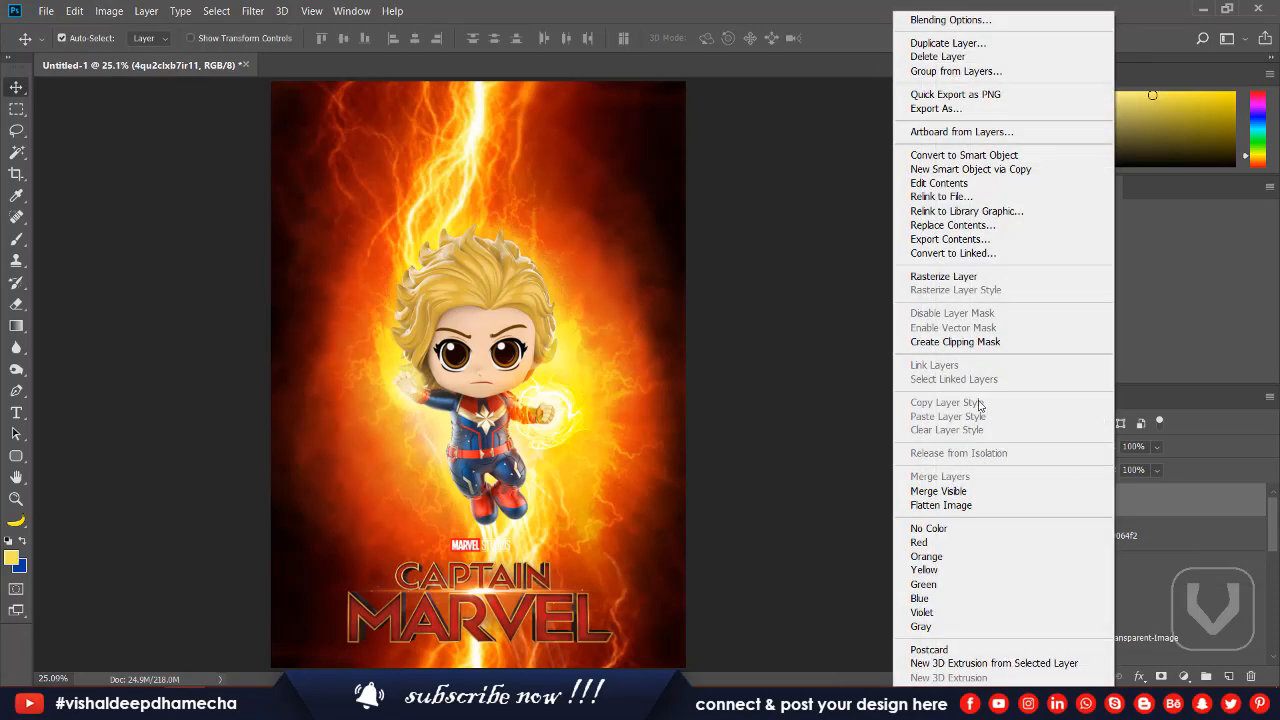
{"action": "left_click", "coordinate": [932, 277]}
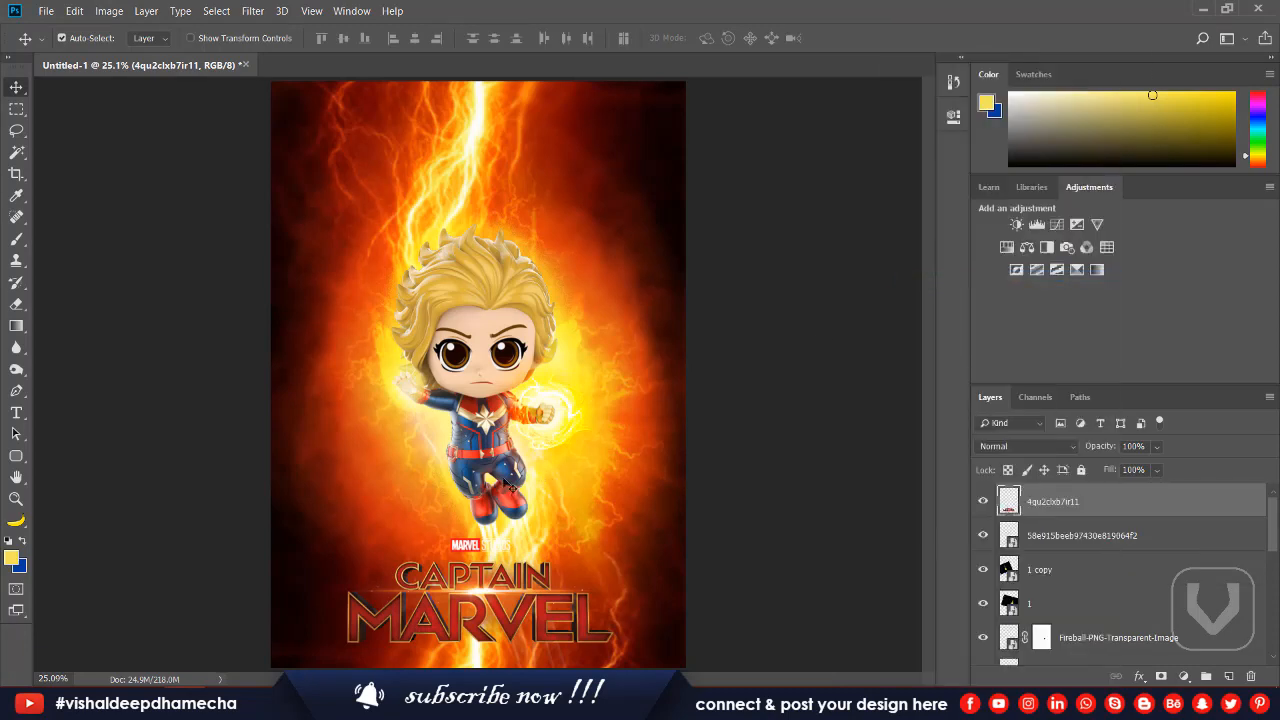
{"action": "key", "text": "m"}
{"action": "left_click_drag", "start_coordinate": [404, 515], "coordinate": [548, 555]}
{"action": "key", "text": "Delete"}
{"action": "key", "text": "ctrl+d"}
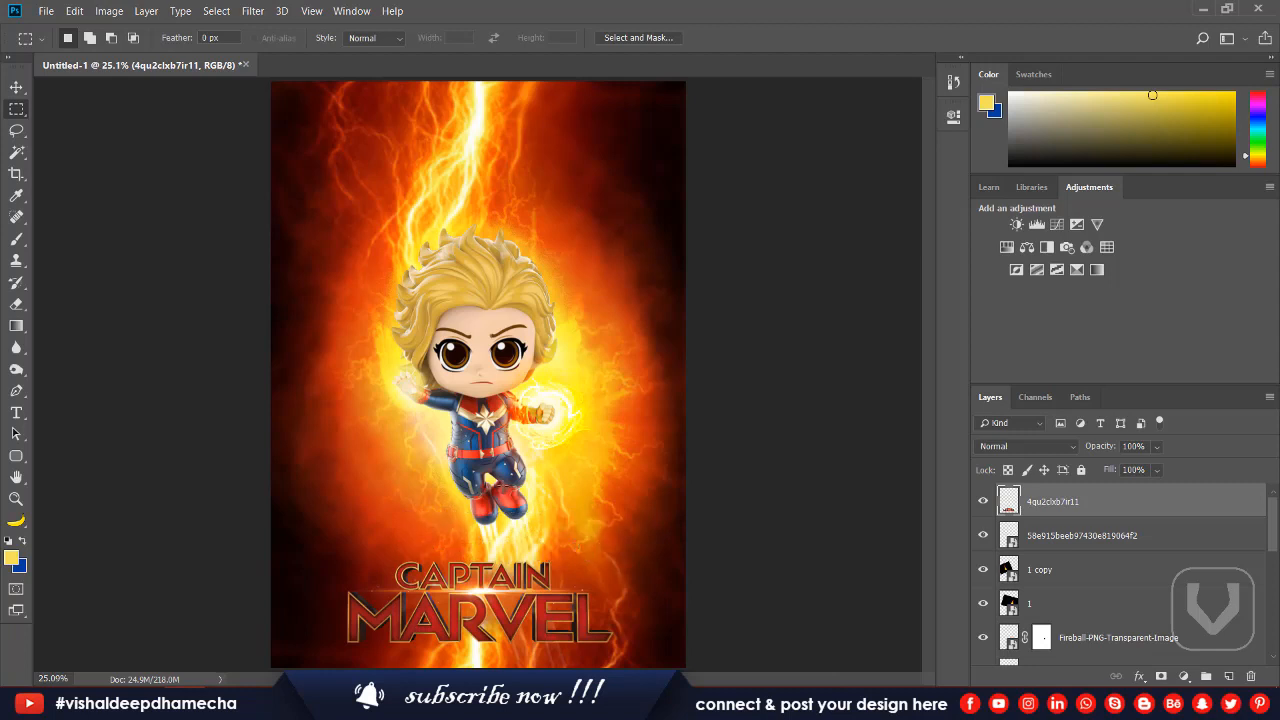
Add a new layer and fill it with a reversed Black, White radial gradient from the figure's centre to well beyond the canvas edge.
{"action": "key", "text": "v"}
{"action": "key", "text": "ctrl+minus"}
{"action": "left_click", "coordinate": [1231, 676]}
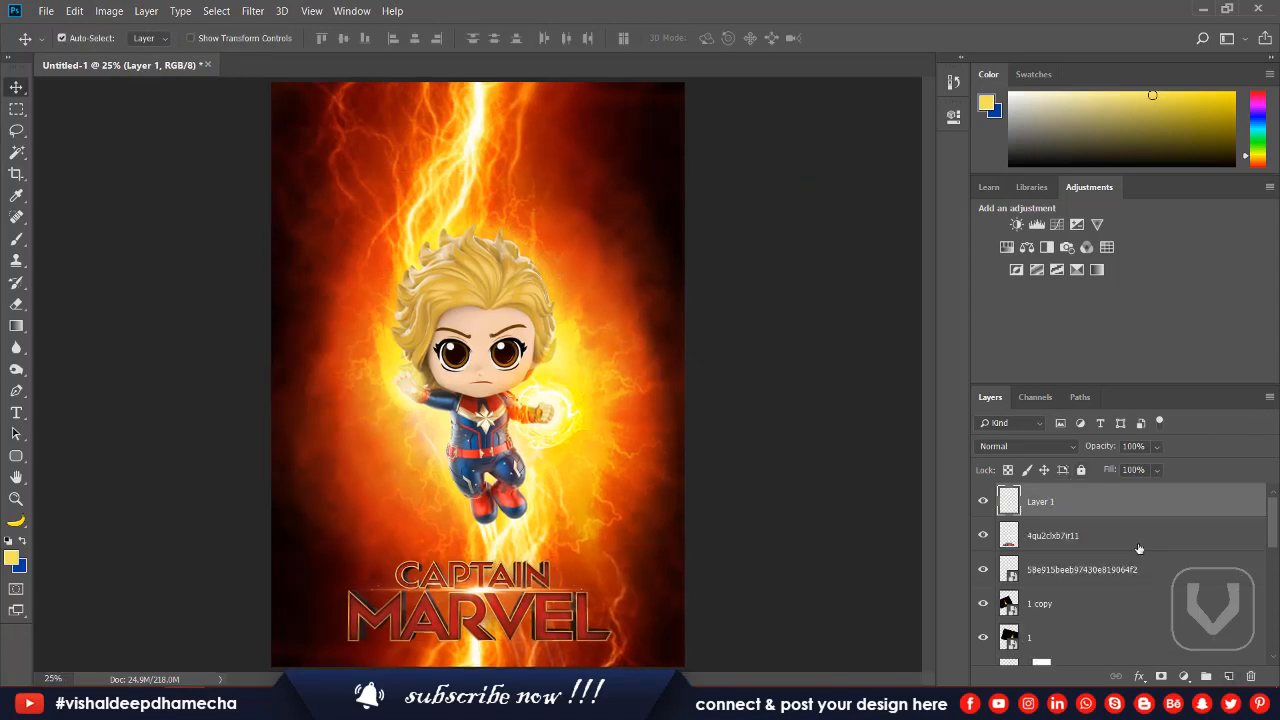
{"action": "key", "text": "g"}
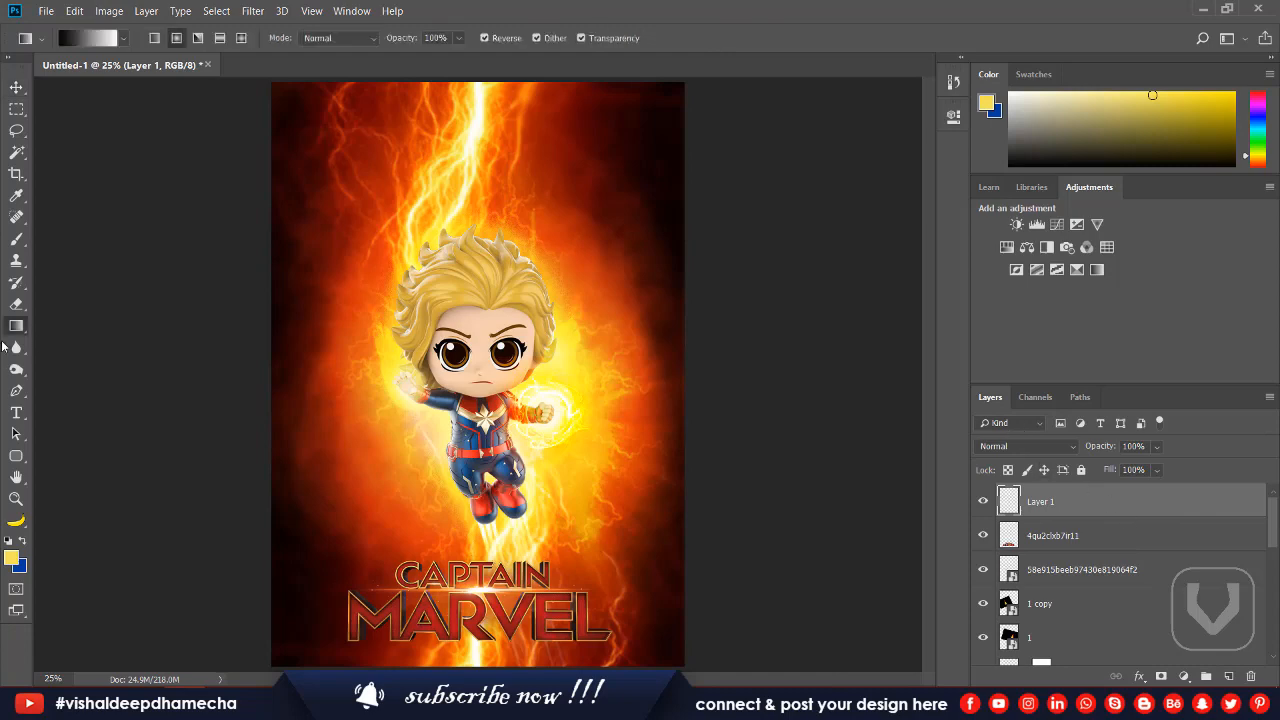
{"action": "left_click", "coordinate": [97, 44]}
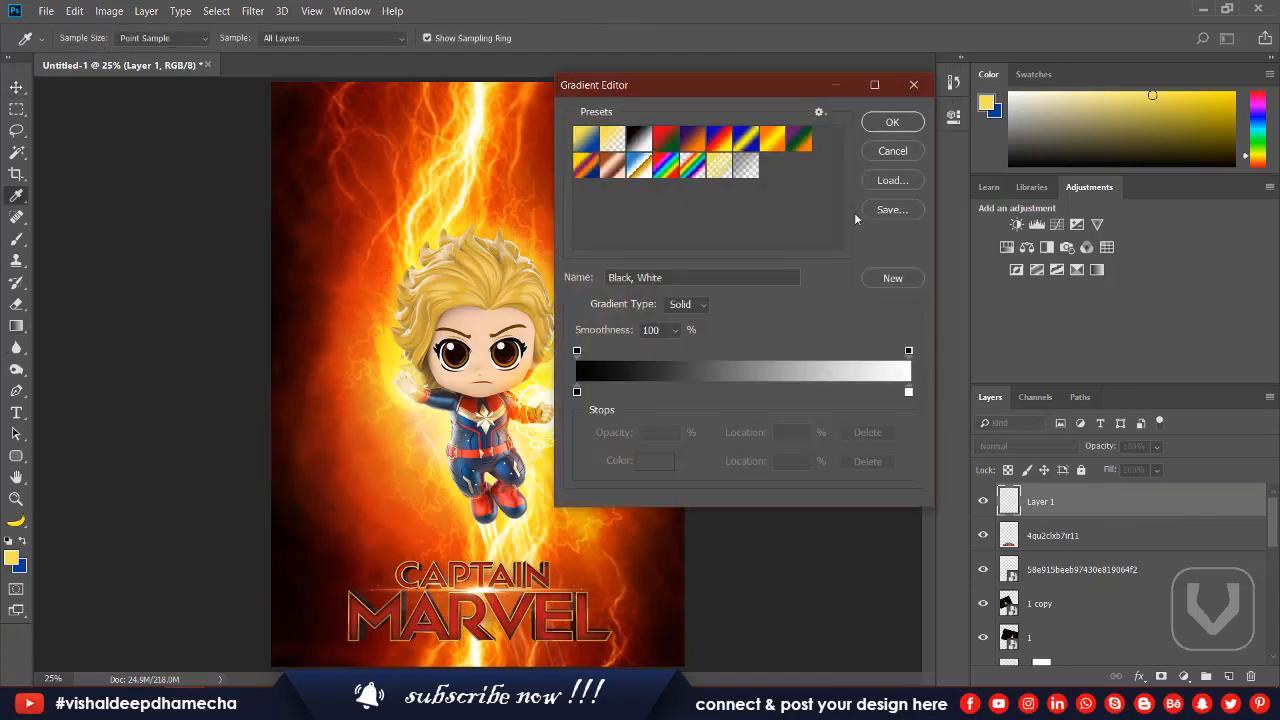
{"action": "left_click", "coordinate": [893, 120]}
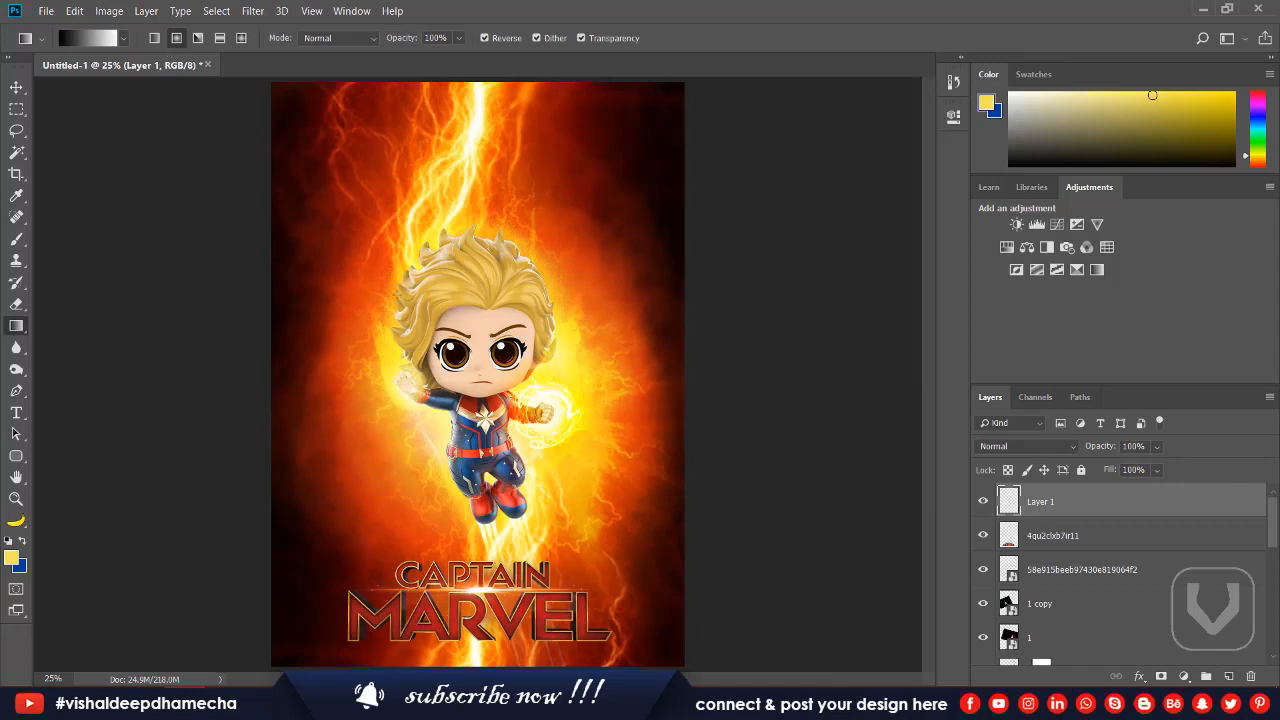
{"action": "left_click_drag", "start_coordinate": [468, 374], "coordinate": [257, 372]}
{"action": "left_click_drag", "start_coordinate": [491, 369], "coordinate": [55, 413]}
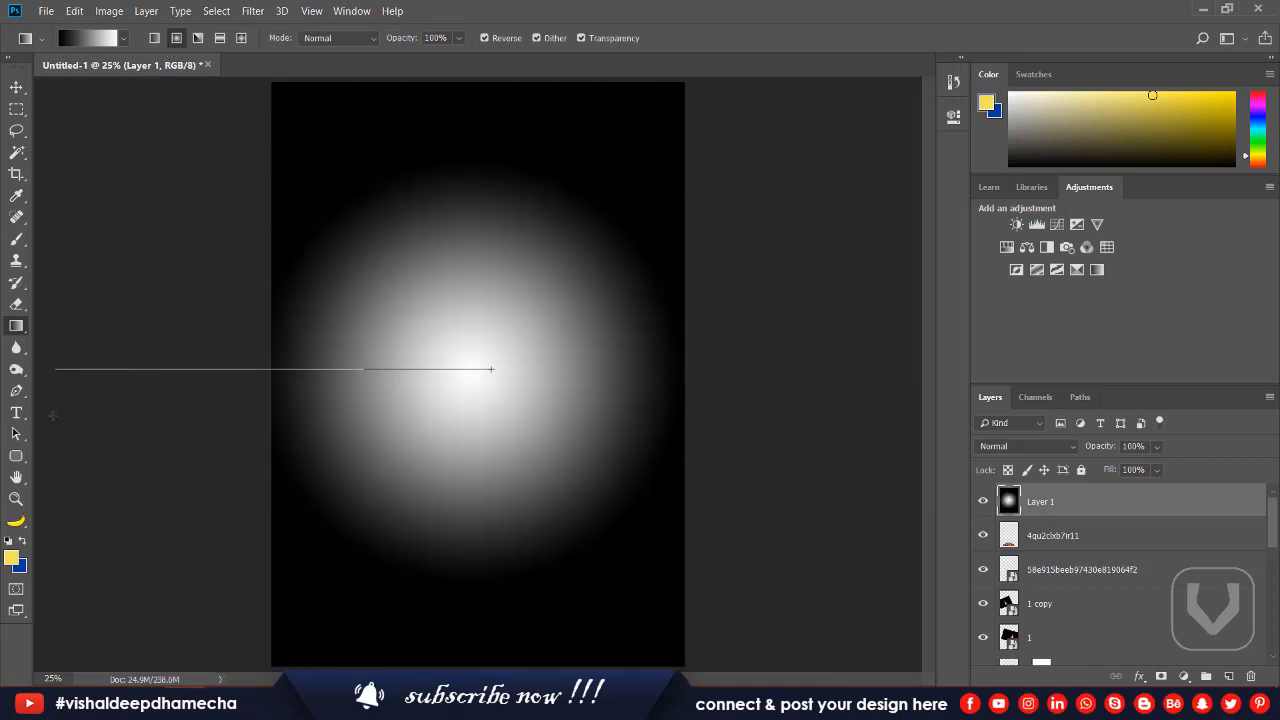
{"action": "left_click_drag", "start_coordinate": [55, 369], "coordinate": [55, 369]}
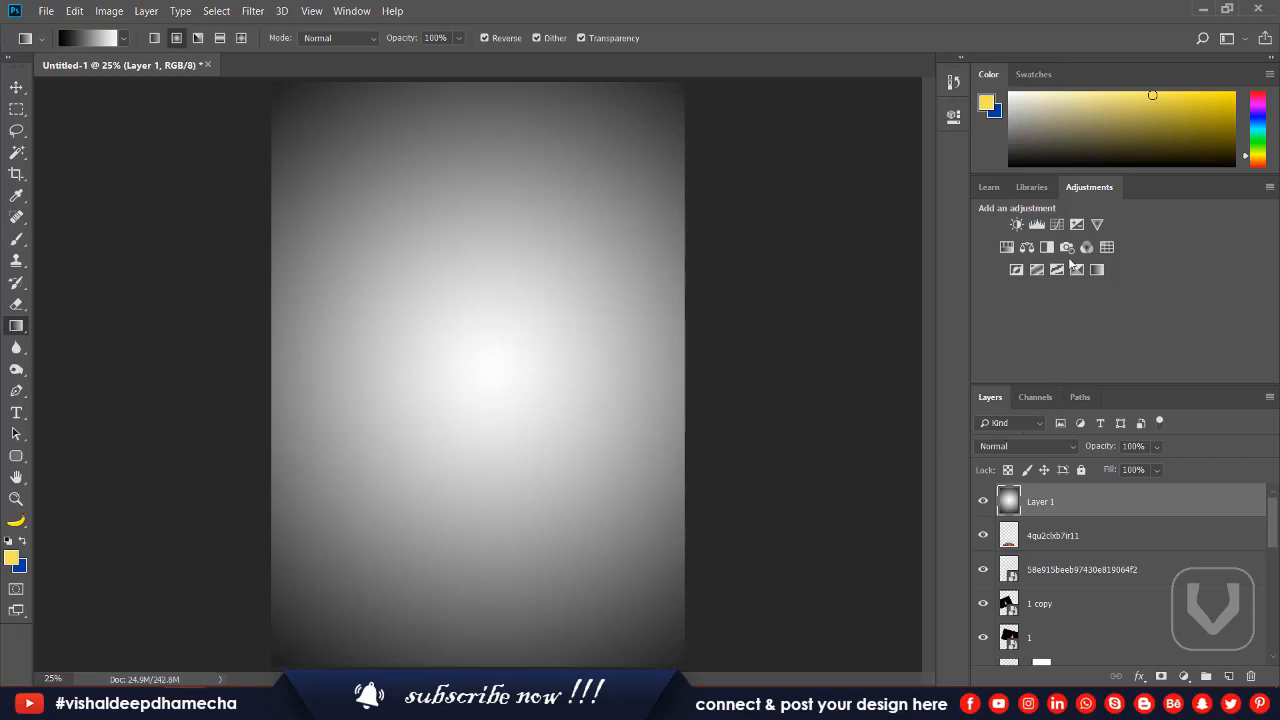
Add a Color Lookup adjustment layer above the gradient and set its 3DLUT file to FallColors.look.
{"action": "left_click", "coordinate": [1111, 246]}
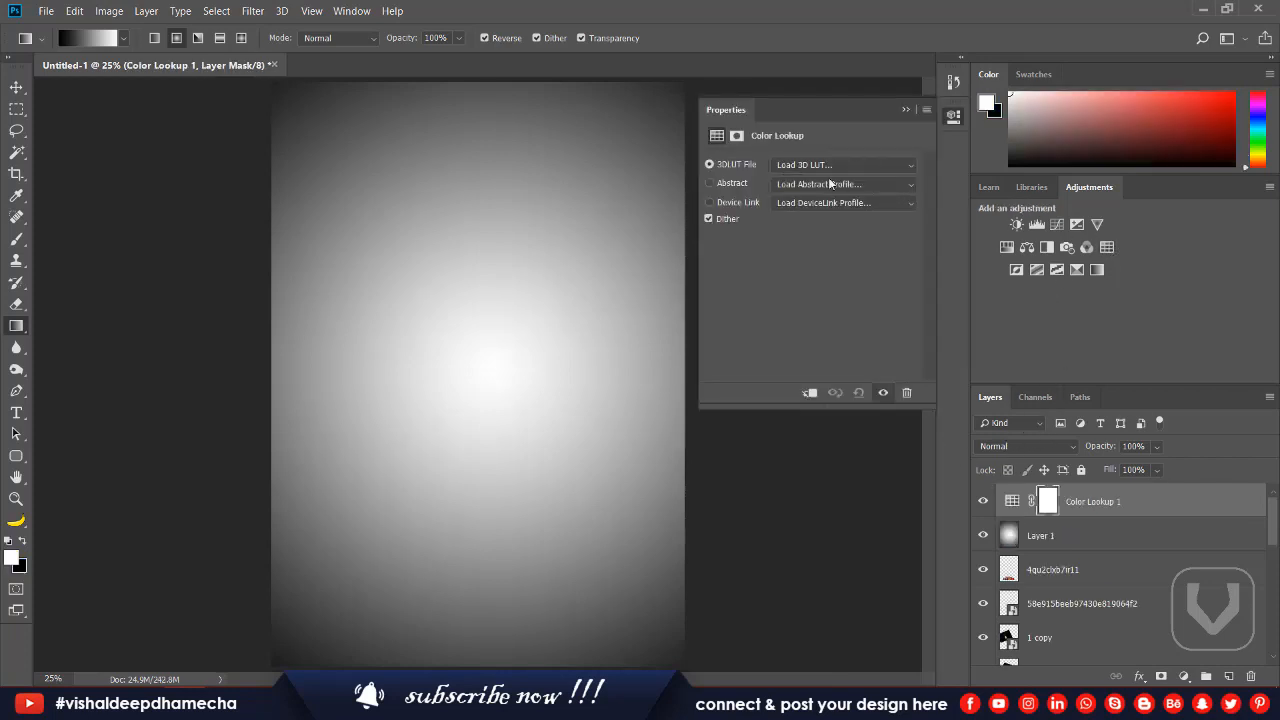
{"action": "left_click", "coordinate": [809, 160]}
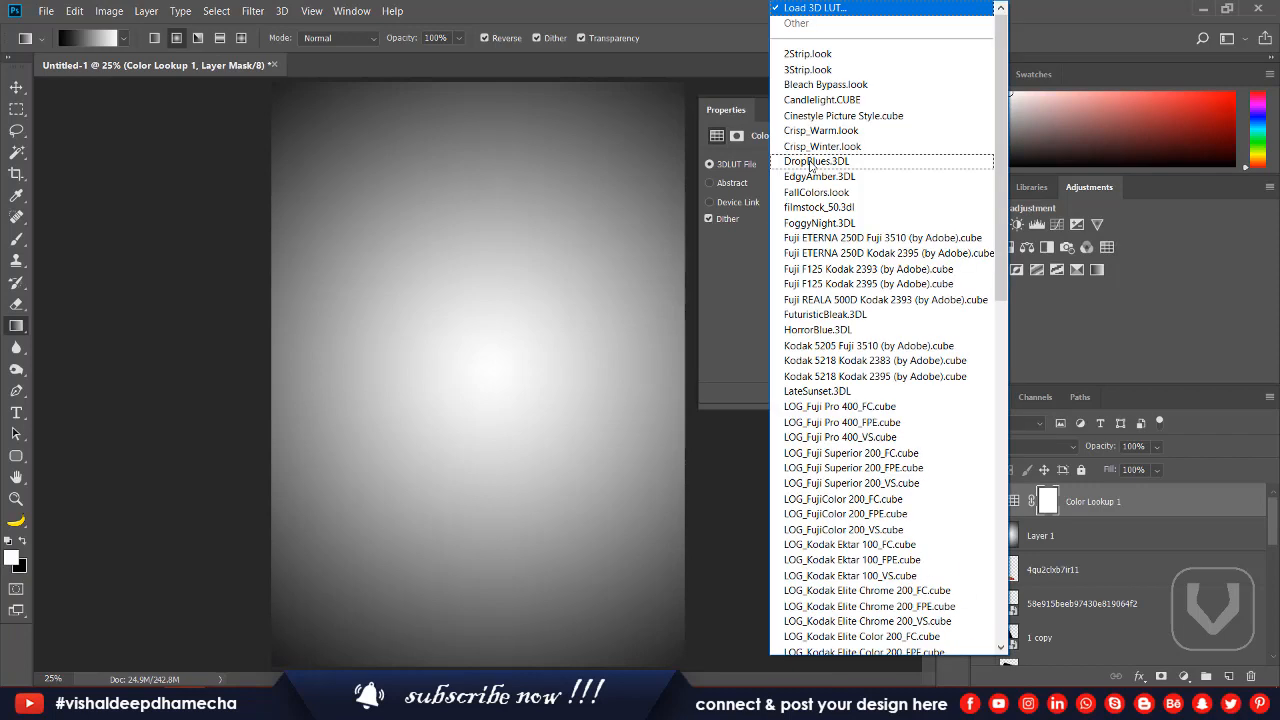
{"action": "left_click", "coordinate": [804, 51]}
{"action": "scroll", "coordinate": [808, 167], "scroll_direction": "down", "scroll_amount": 3}
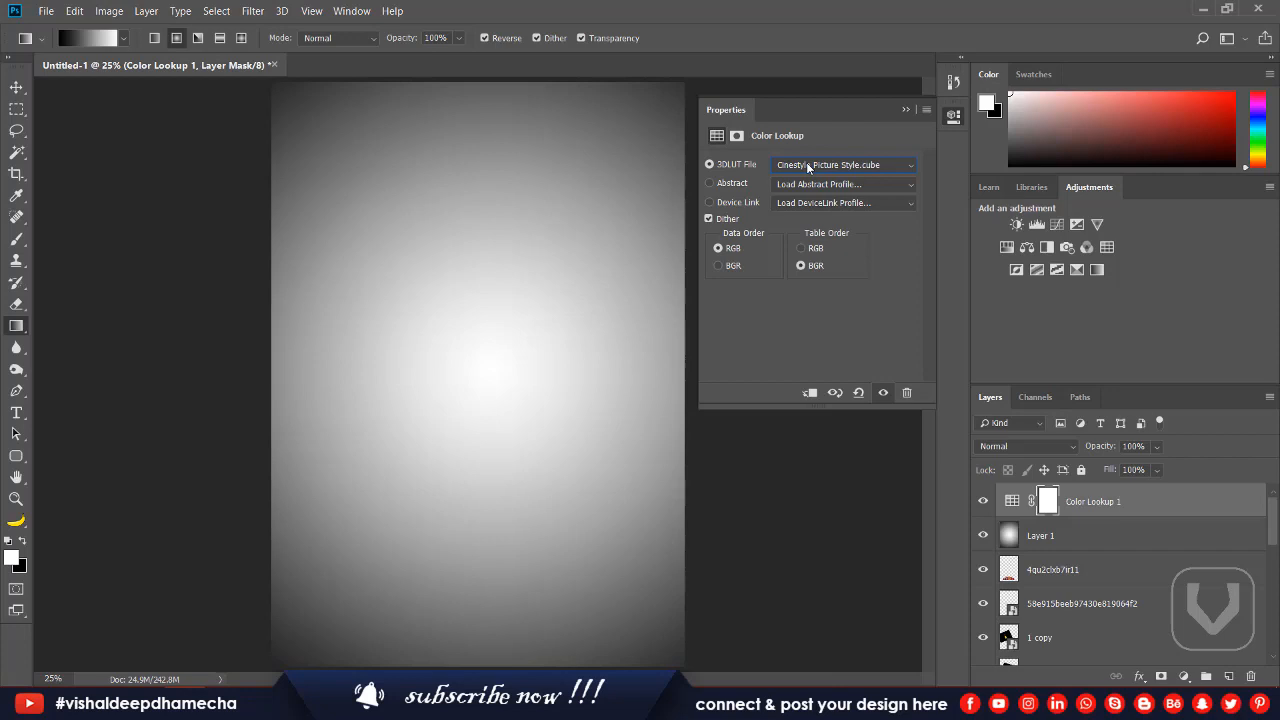
{"action": "scroll", "coordinate": [810, 166], "scroll_direction": "down", "scroll_amount": 3}
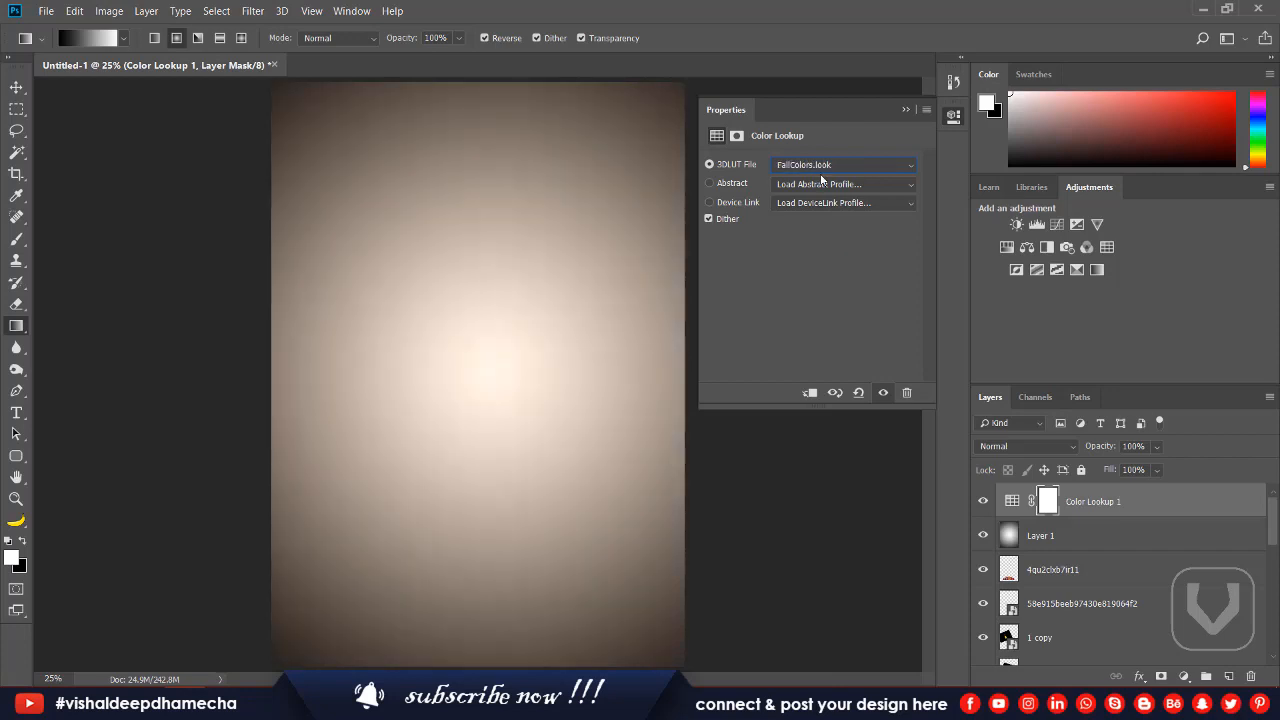
Set the gradient layer's blend mode to Soft Light and its opacity to 30%.
{"action": "left_click", "coordinate": [1110, 535]}
{"action": "left_click", "coordinate": [994, 446]}
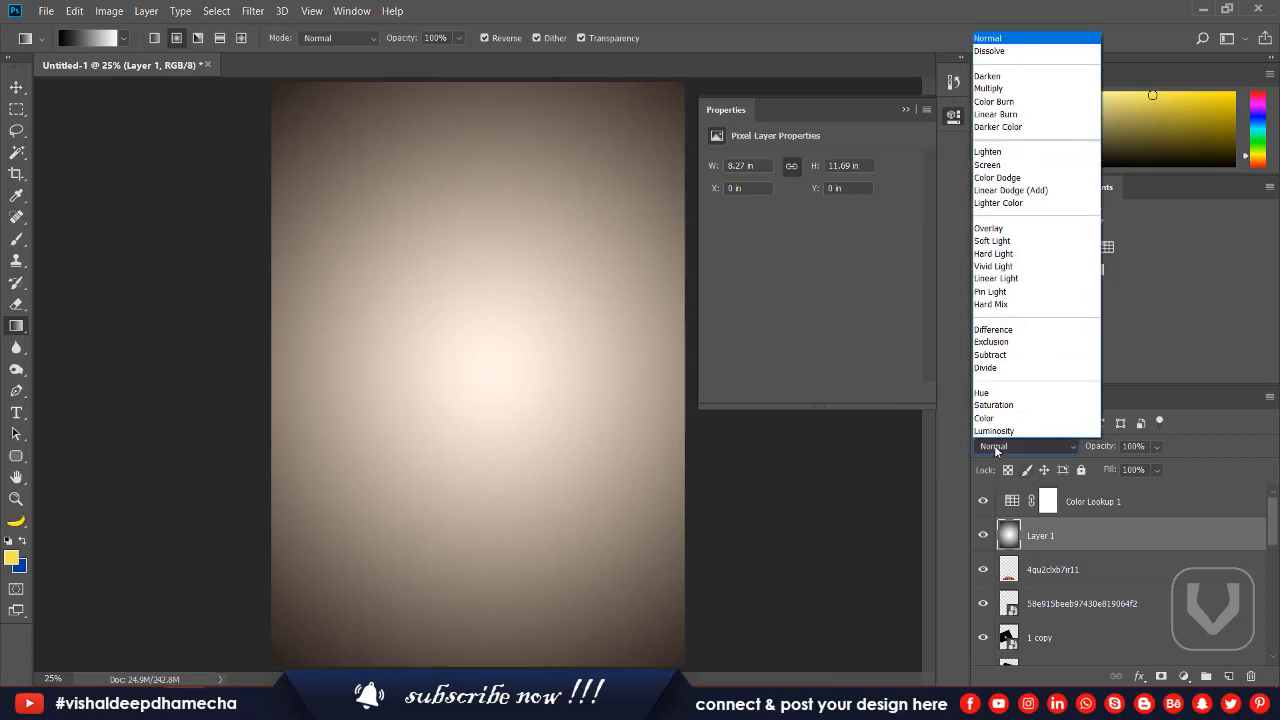
{"action": "left_click", "coordinate": [994, 445]}
{"action": "left_click", "coordinate": [1100, 510]}
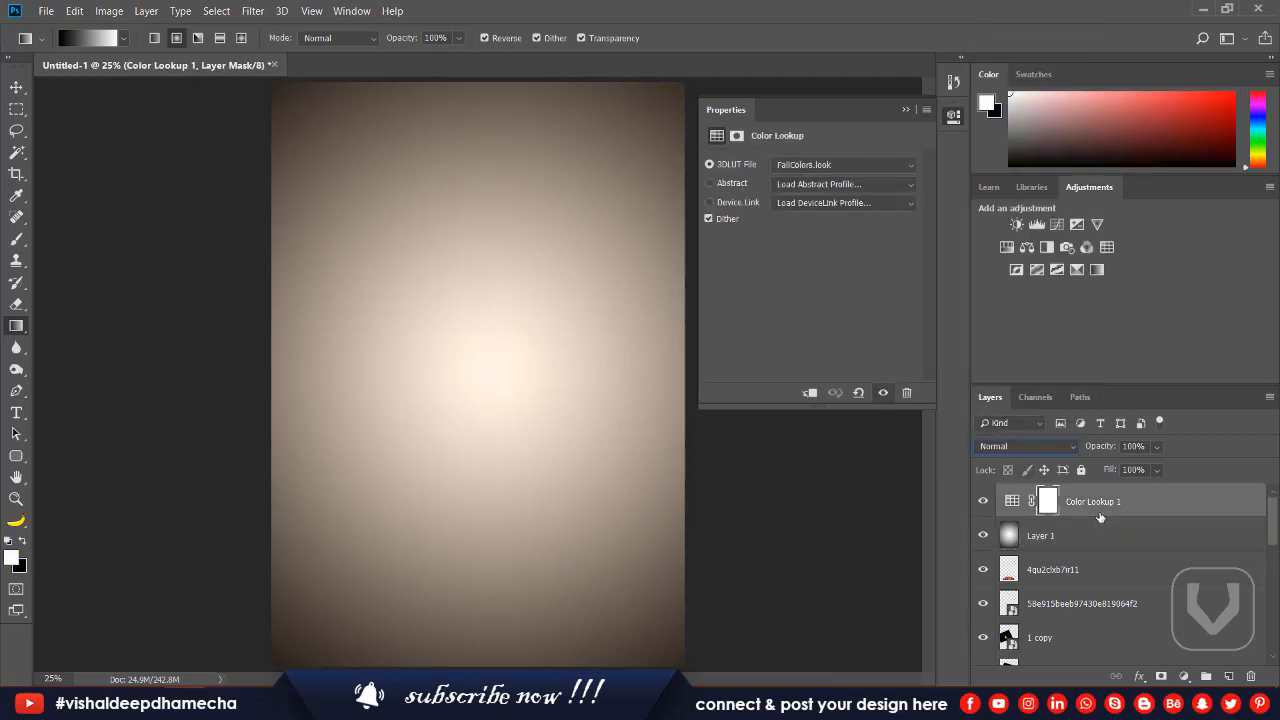
{"action": "left_click", "coordinate": [1043, 537]}
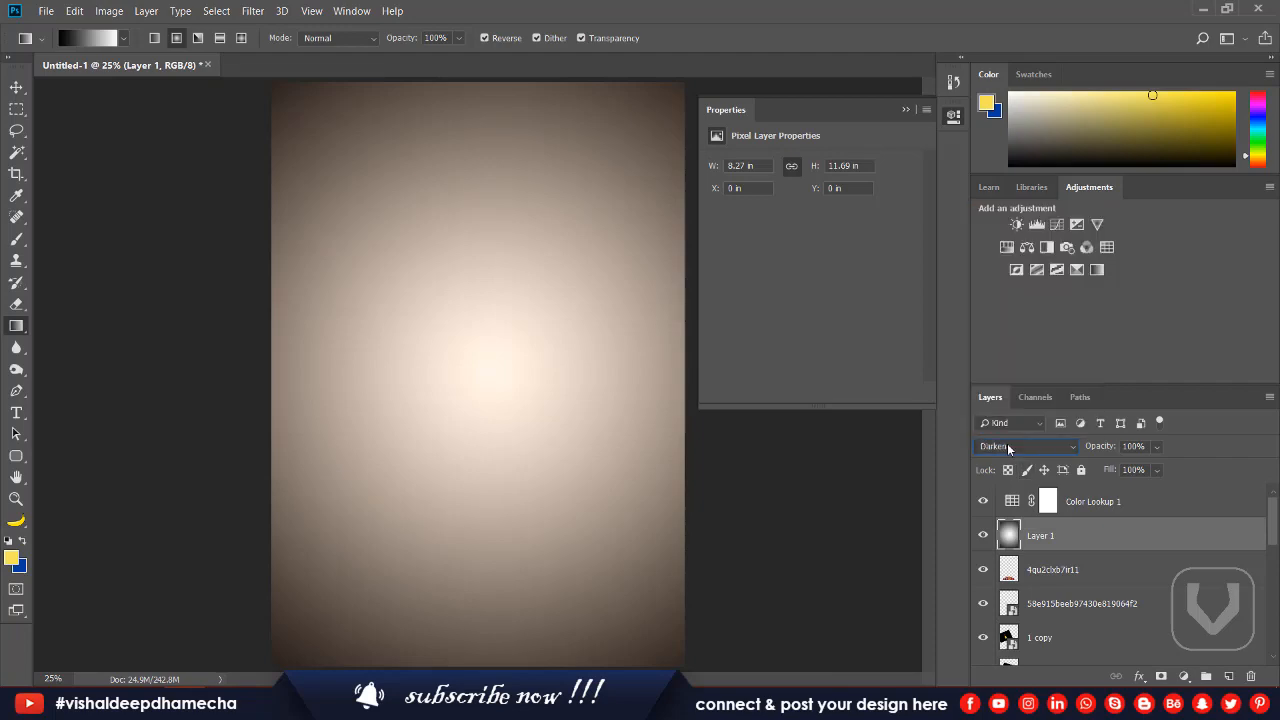
{"action": "scroll", "coordinate": [1007, 447], "scroll_direction": "down", "scroll_amount": 10}
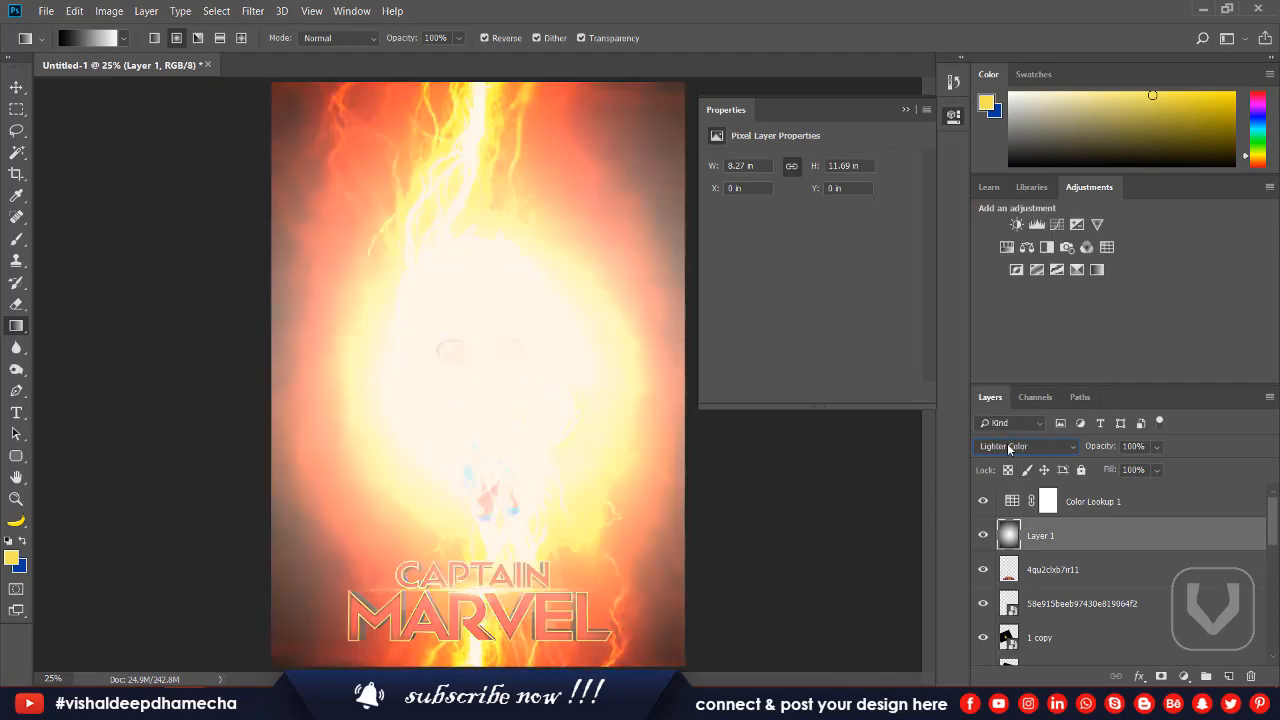
{"action": "scroll", "coordinate": [1007, 447], "scroll_direction": "down", "scroll_amount": 3}
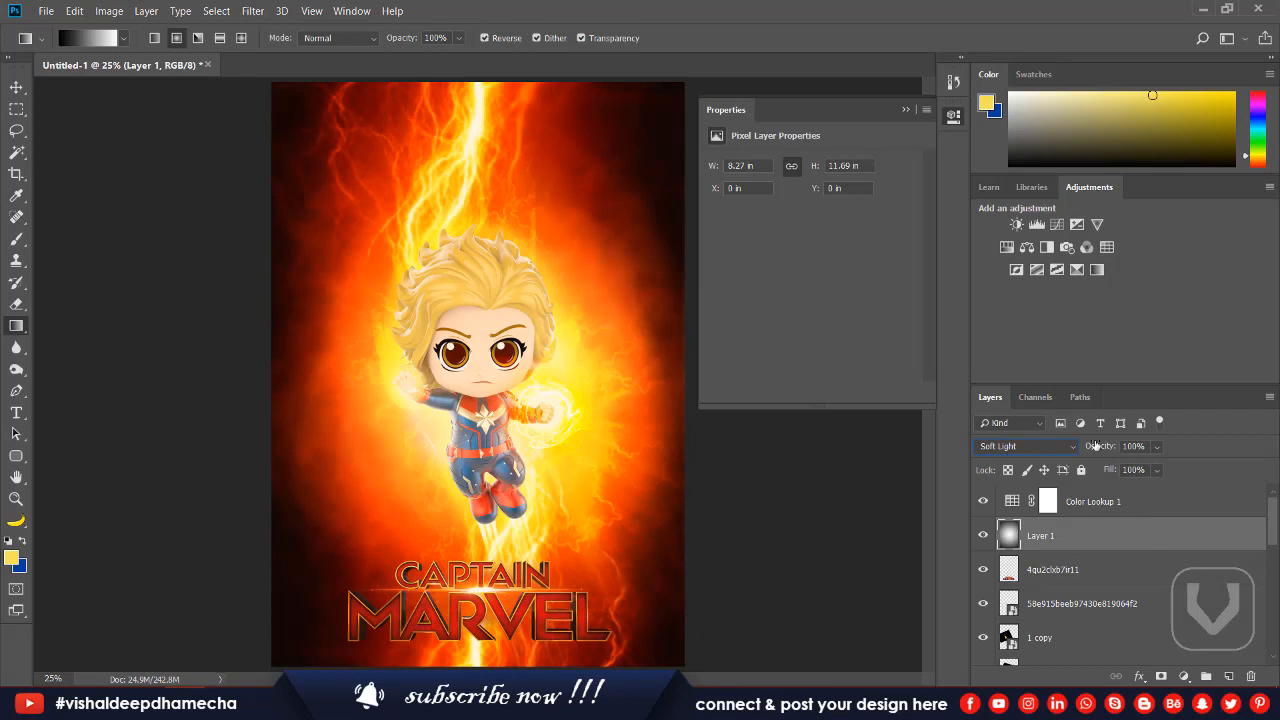
{"action": "left_click_drag", "start_coordinate": [1097, 453], "coordinate": [1048, 455]}
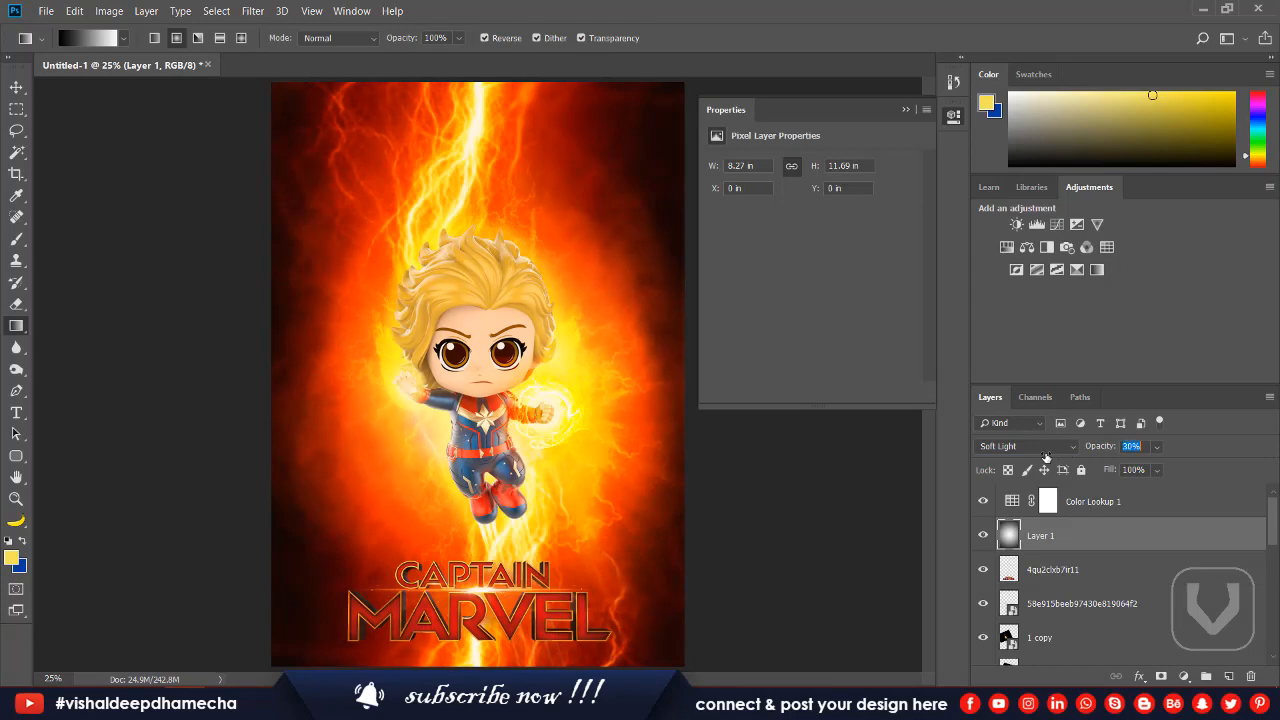
Try other 3DLUT files on the Color Lookup layer and choose Kodak 5205 Fuji 3510 (by Adobe).
{"action": "left_click", "coordinate": [1088, 500]}
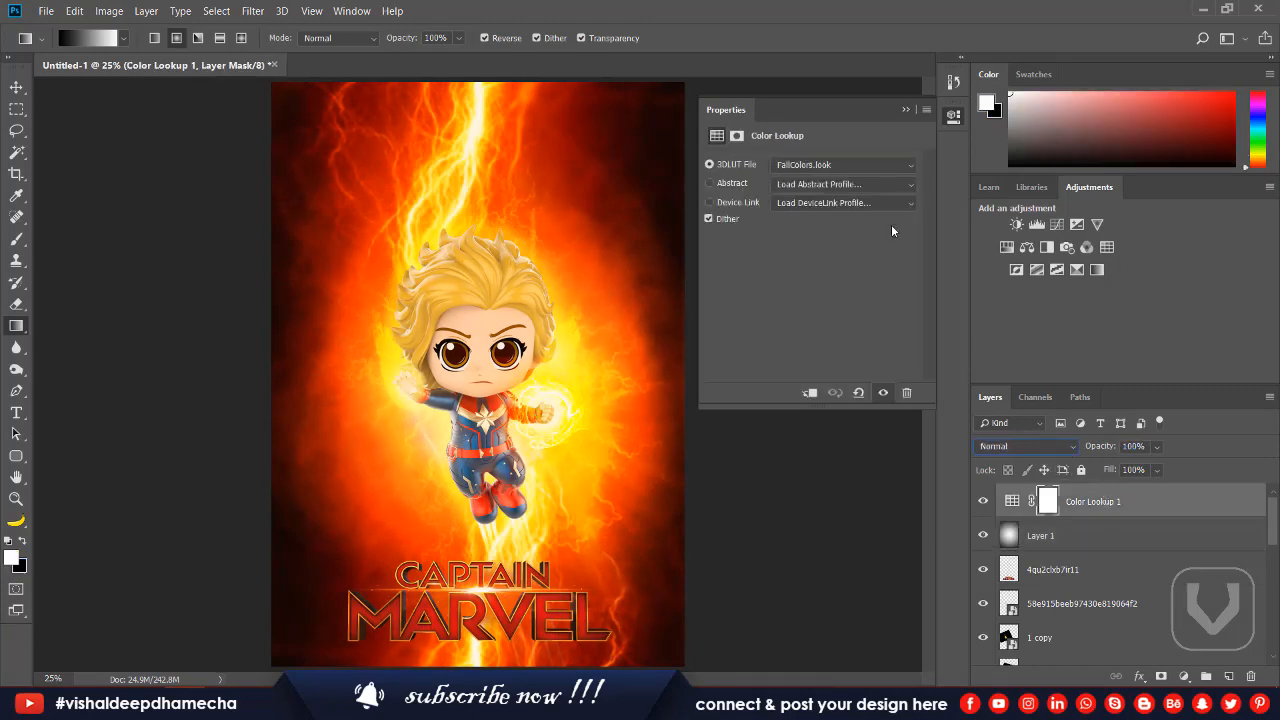
{"action": "left_click", "coordinate": [829, 166]}
{"action": "left_click", "coordinate": [829, 168]}
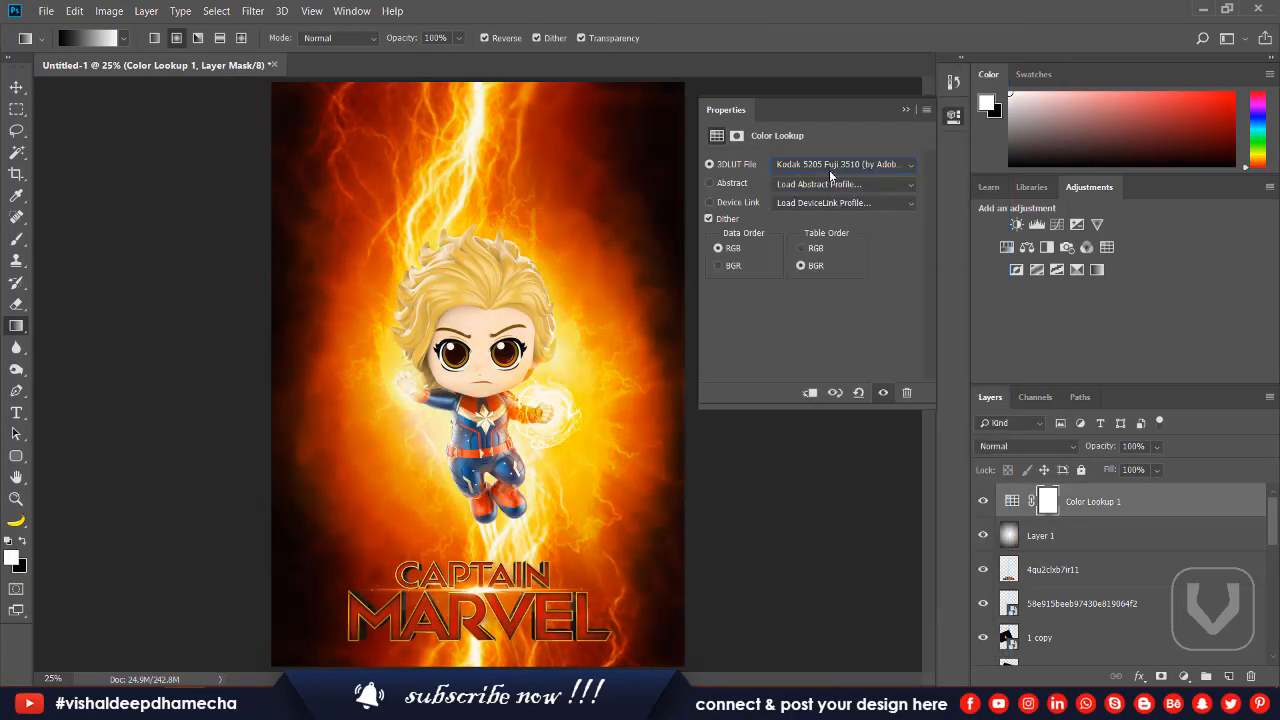
{"action": "key", "text": "Down"}
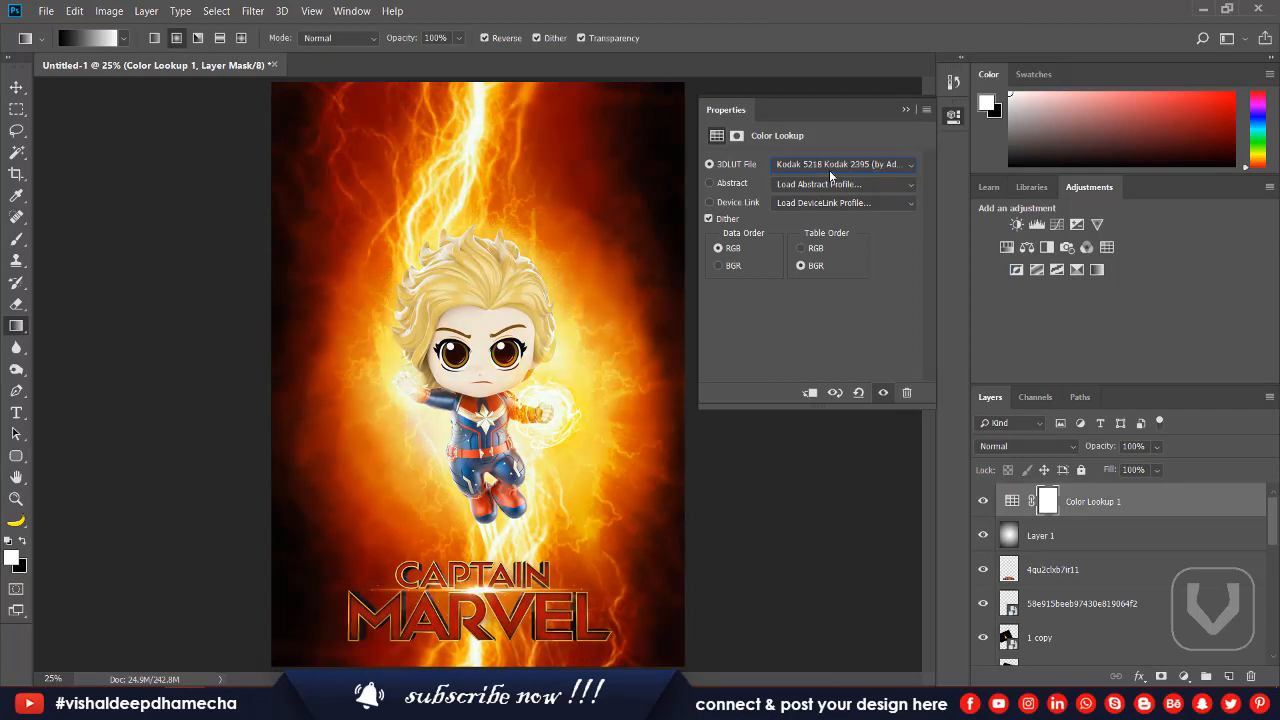
{"action": "key", "text": "Down"}
{"action": "key", "text": "Down"}
{"action": "left_click", "coordinate": [830, 168]}
{"action": "left_click", "coordinate": [918, 268]}
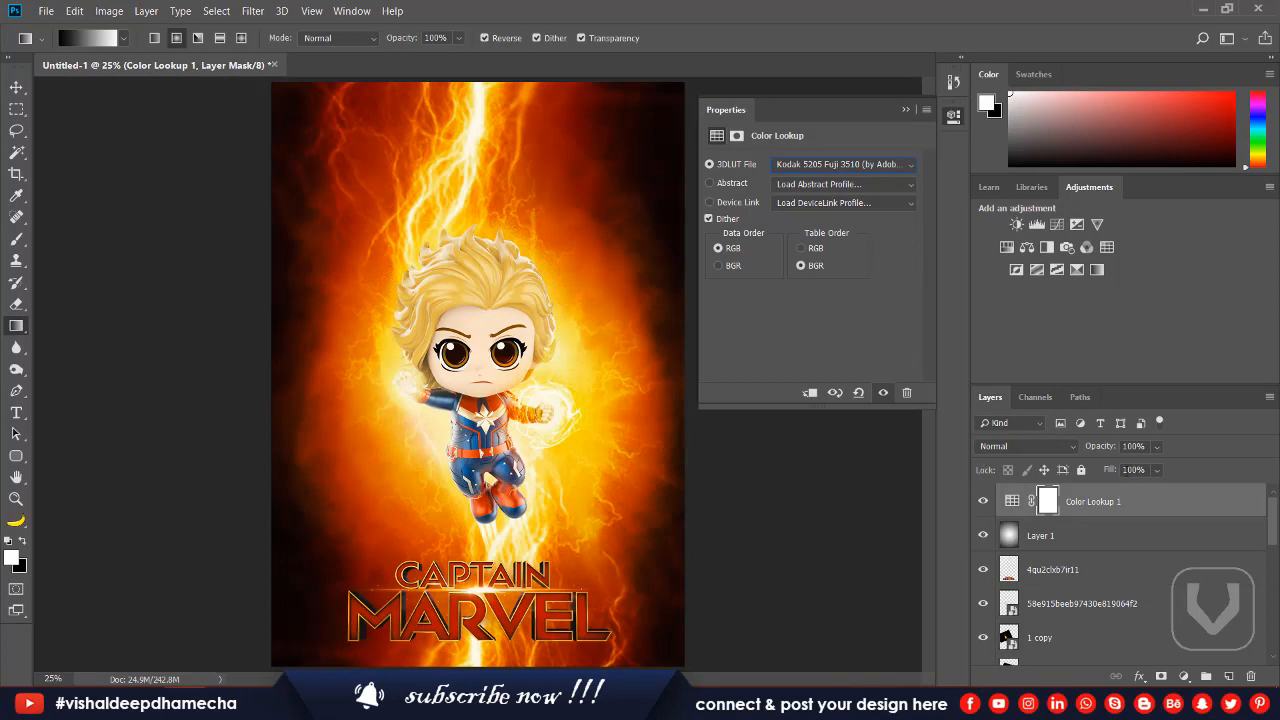
Lower the Color Lookup layer's opacity to 58%, compare the poster with and without it, and return to the Move tool.
{"action": "left_click_drag", "start_coordinate": [1104, 452], "coordinate": [1070, 455]}
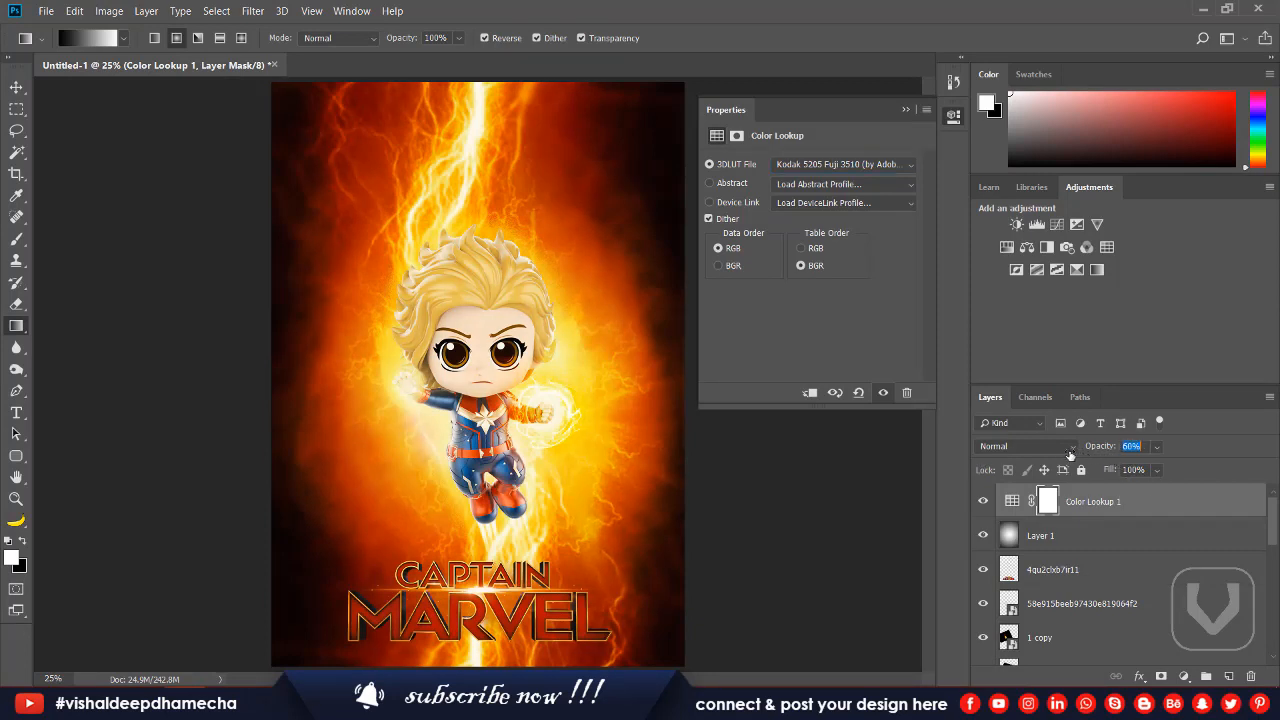
{"action": "left_click", "coordinate": [982, 500]}
{"action": "left_click", "coordinate": [982, 500]}
{"action": "left_click", "coordinate": [982, 500]}
{"action": "left_click", "coordinate": [982, 500]}
{"action": "left_click", "coordinate": [906, 110]}
{"action": "left_click_drag", "start_coordinate": [25, 94], "coordinate": [58, 100]}
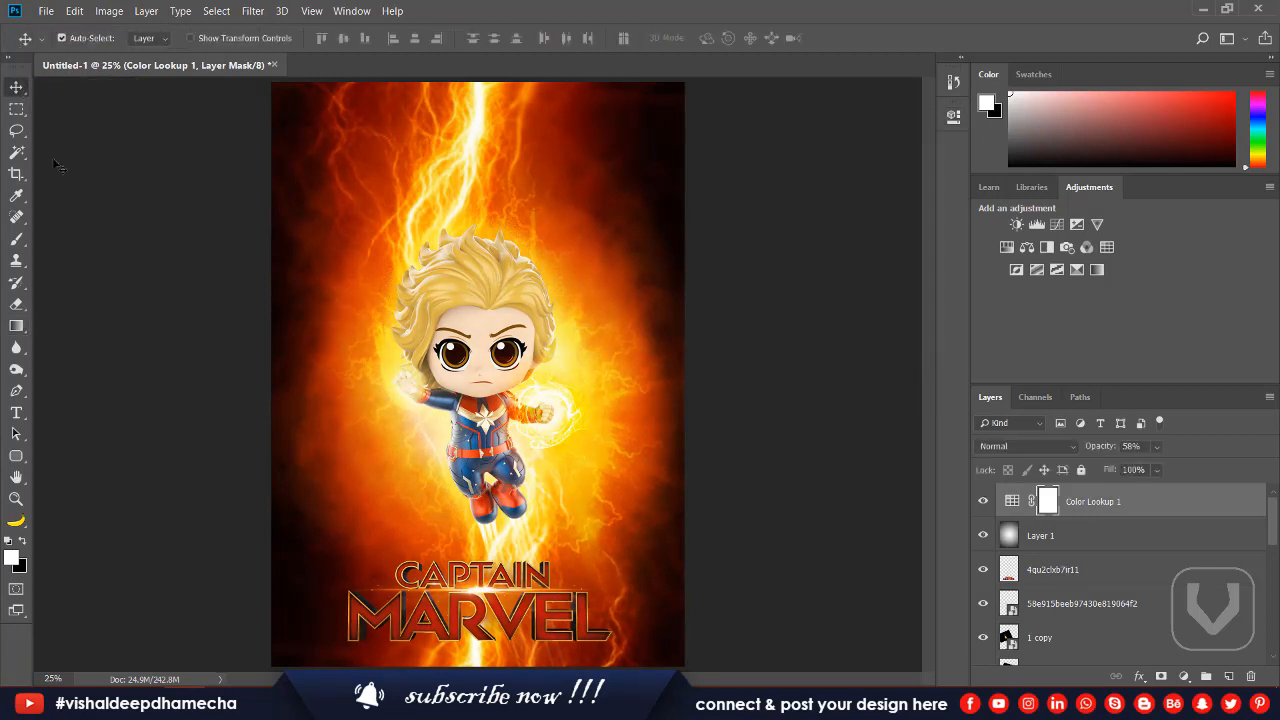
Switch to File Explorer and open the v logo folder on the EXTRA (D:) drive.
{"action": "key", "text": "alt+Tab"}
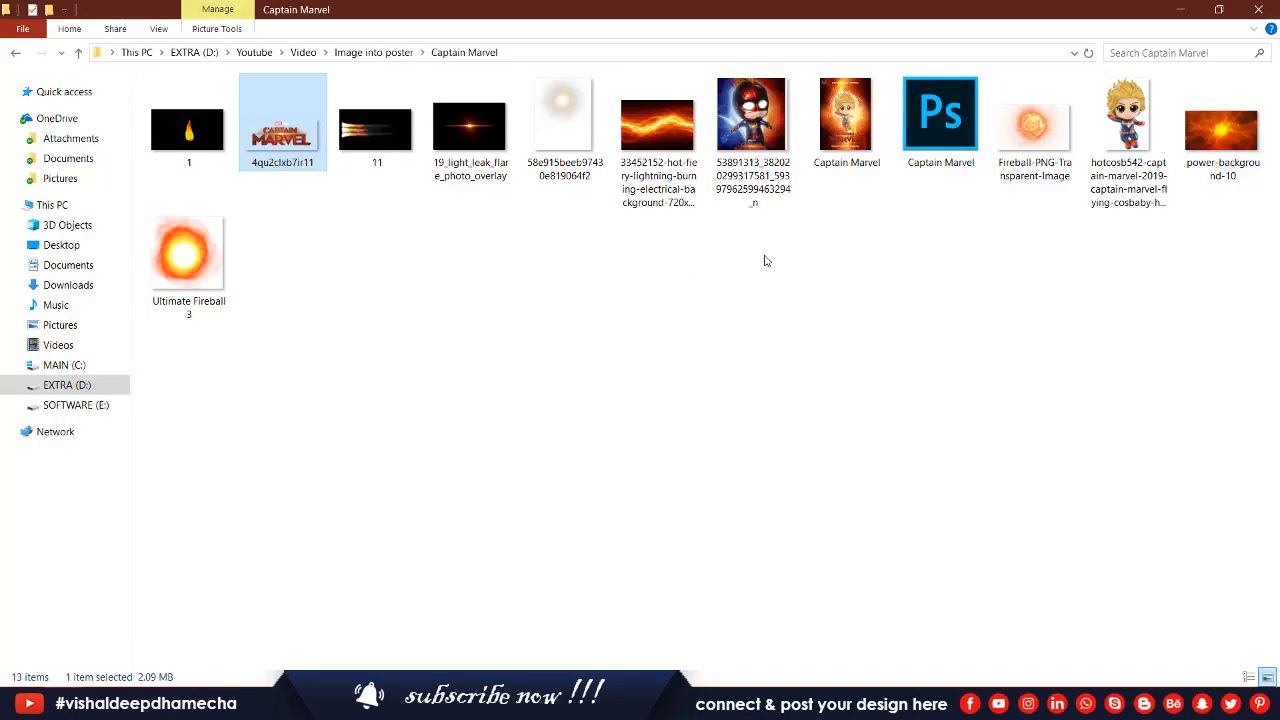
{"action": "left_click", "coordinate": [52, 405]}
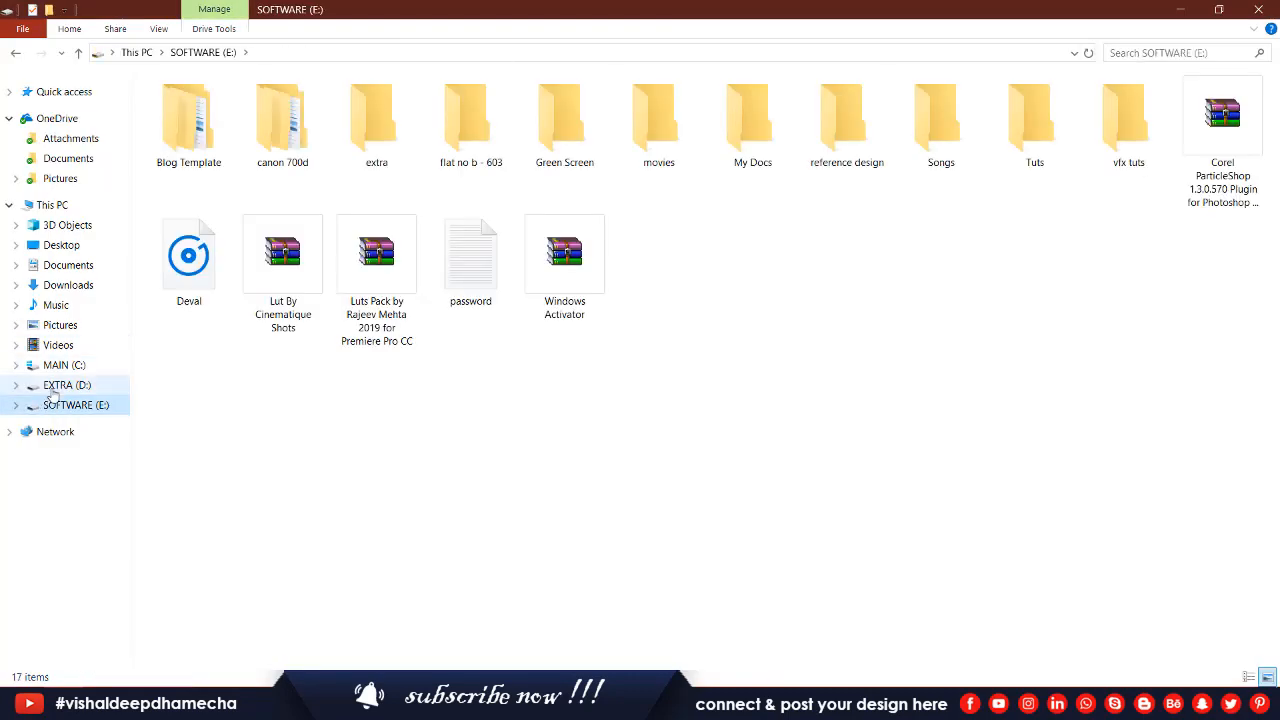
{"action": "left_click", "coordinate": [50, 390]}
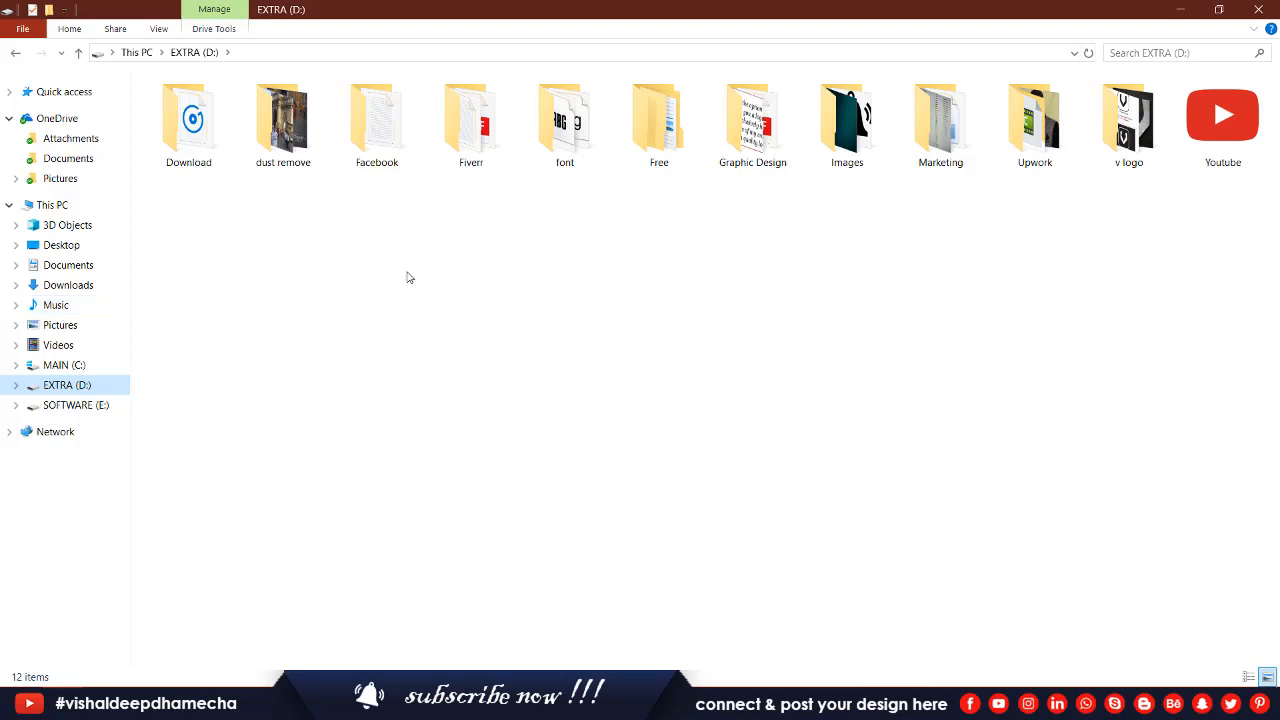
{"action": "double_click", "coordinate": [1129, 122]}
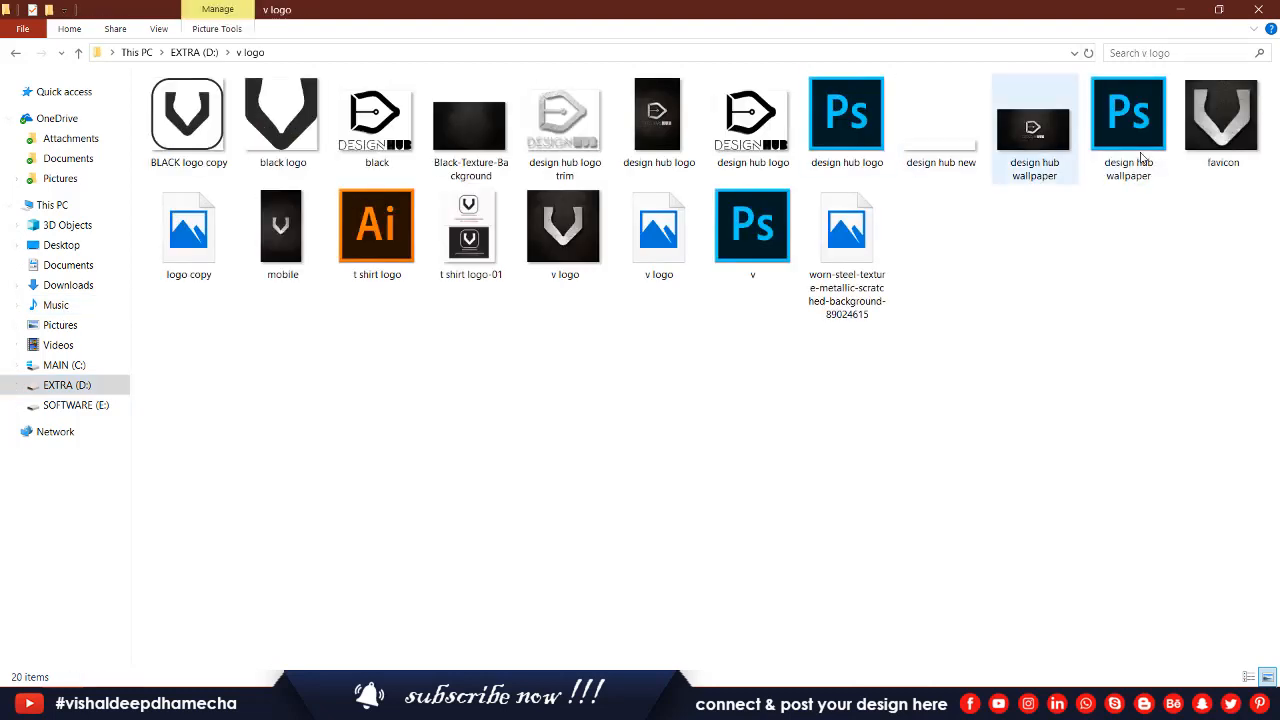